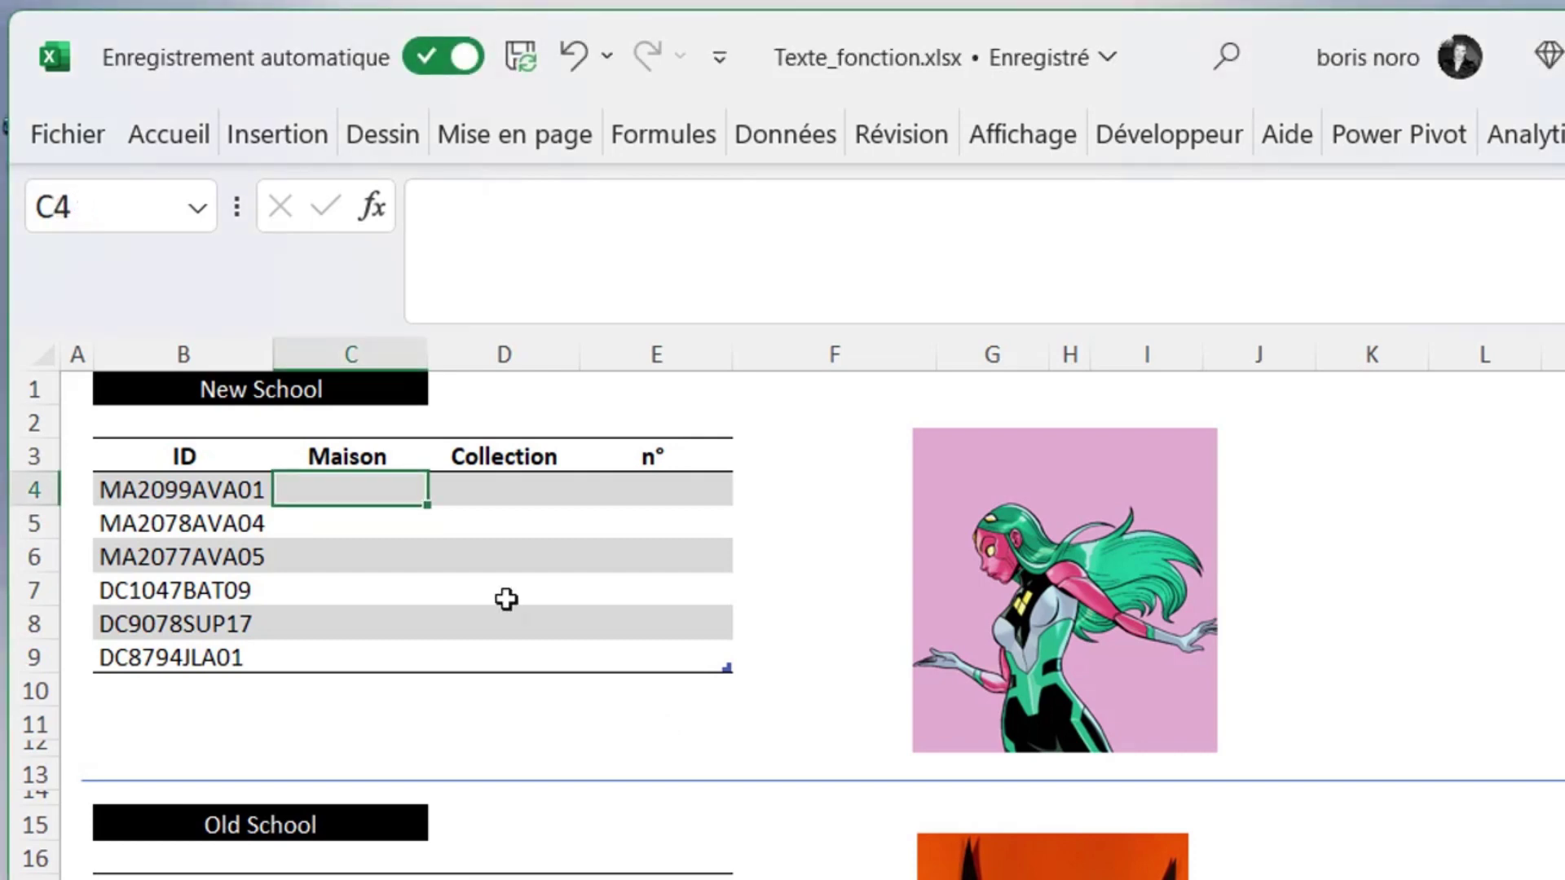
Enter MA as the example in C4 and Flash Fill the Maison column with MA/DC prefixes.
type("M")
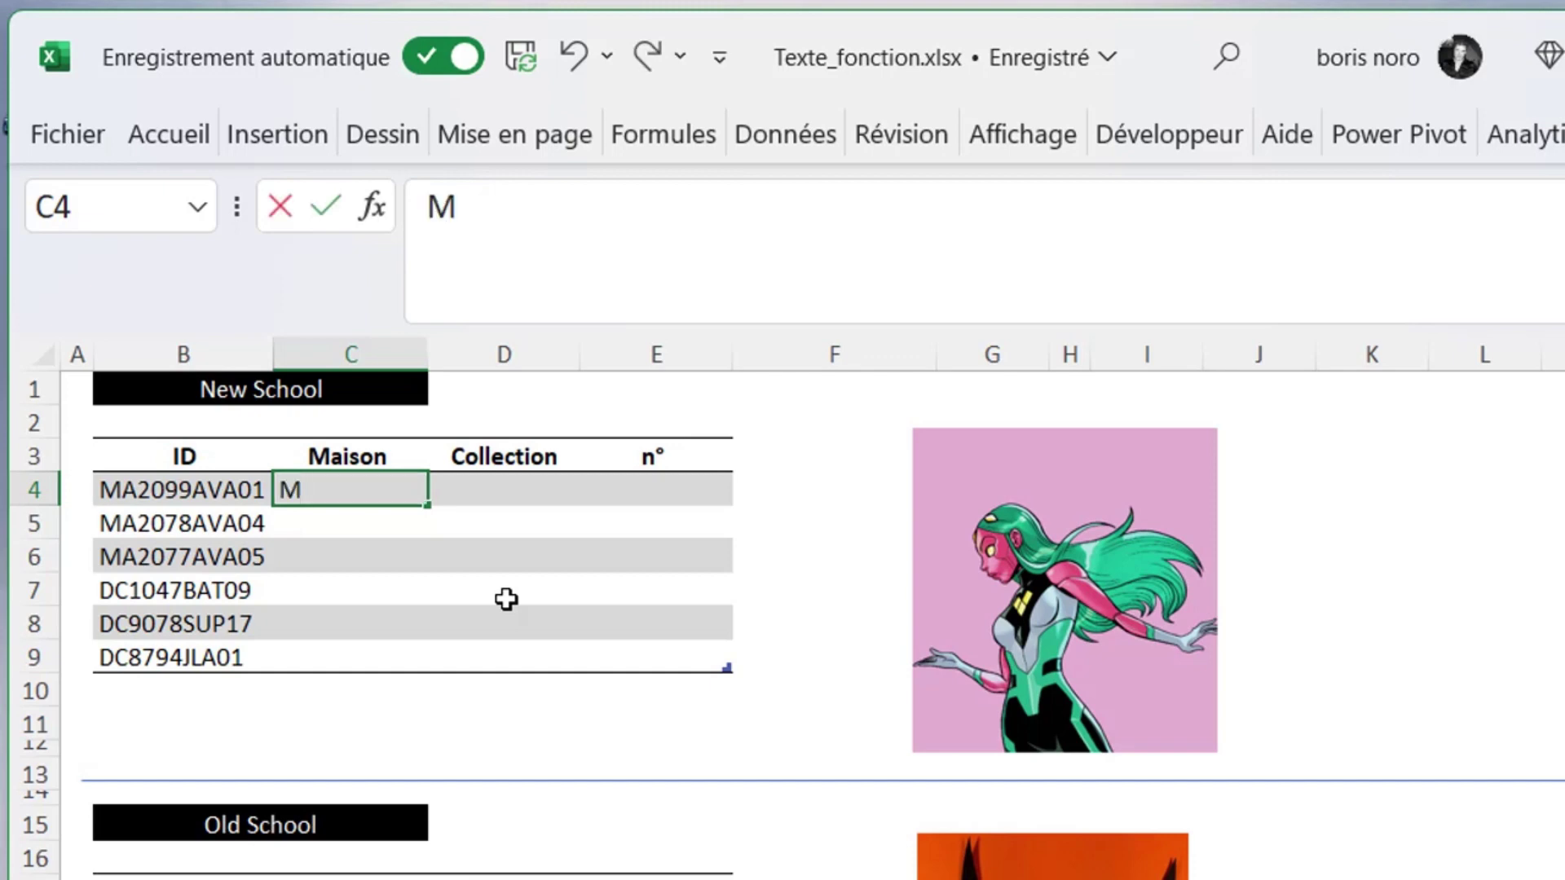
type("A")
key("Return")
key("Up")
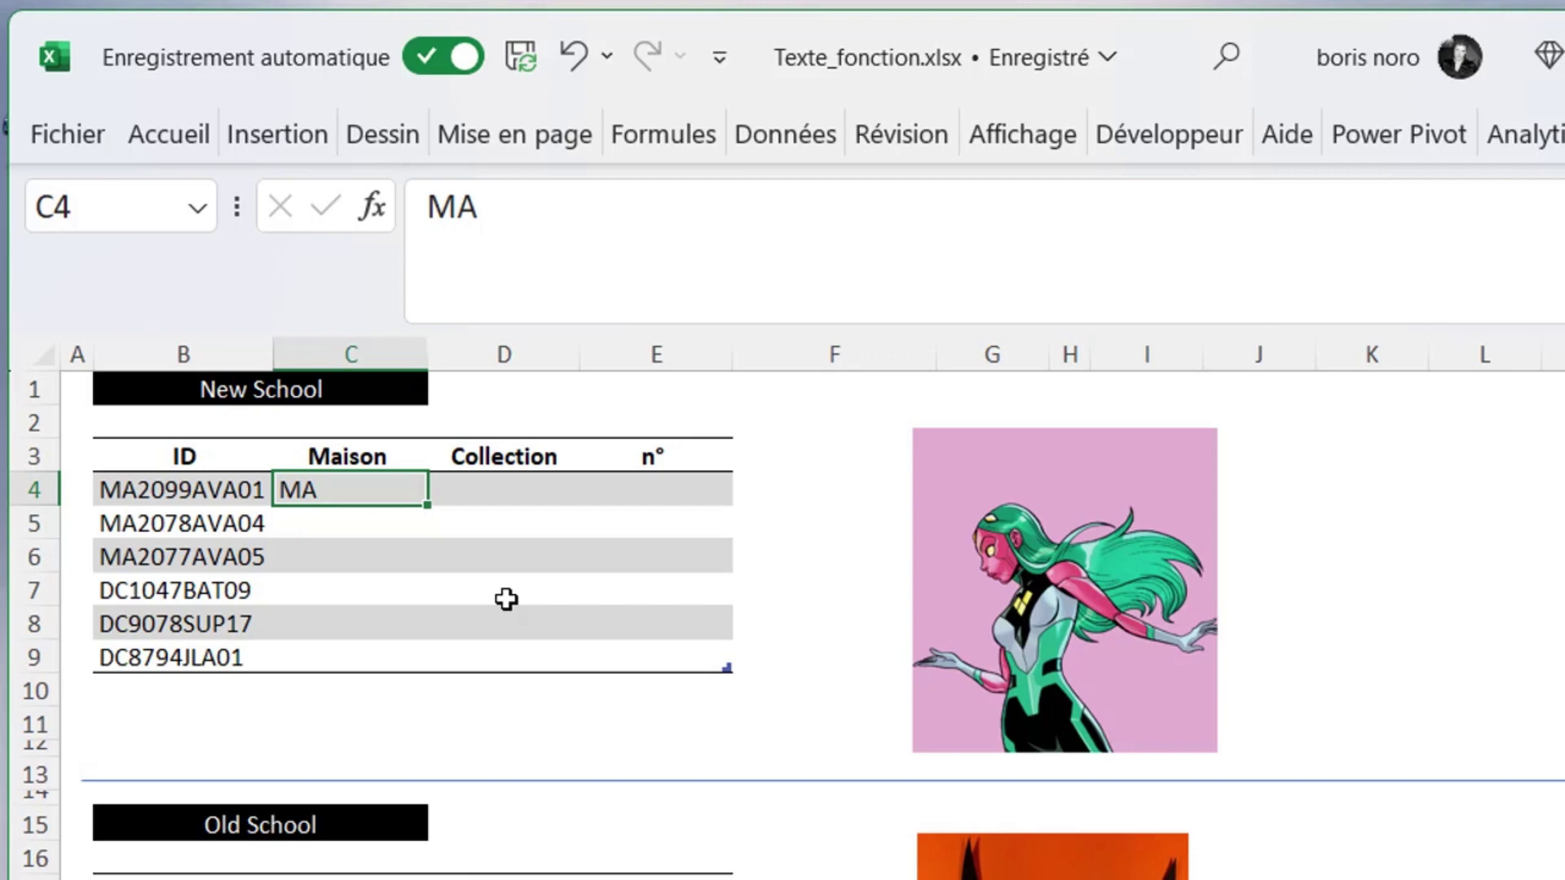
left_click(784, 134)
left_click(1180, 277)
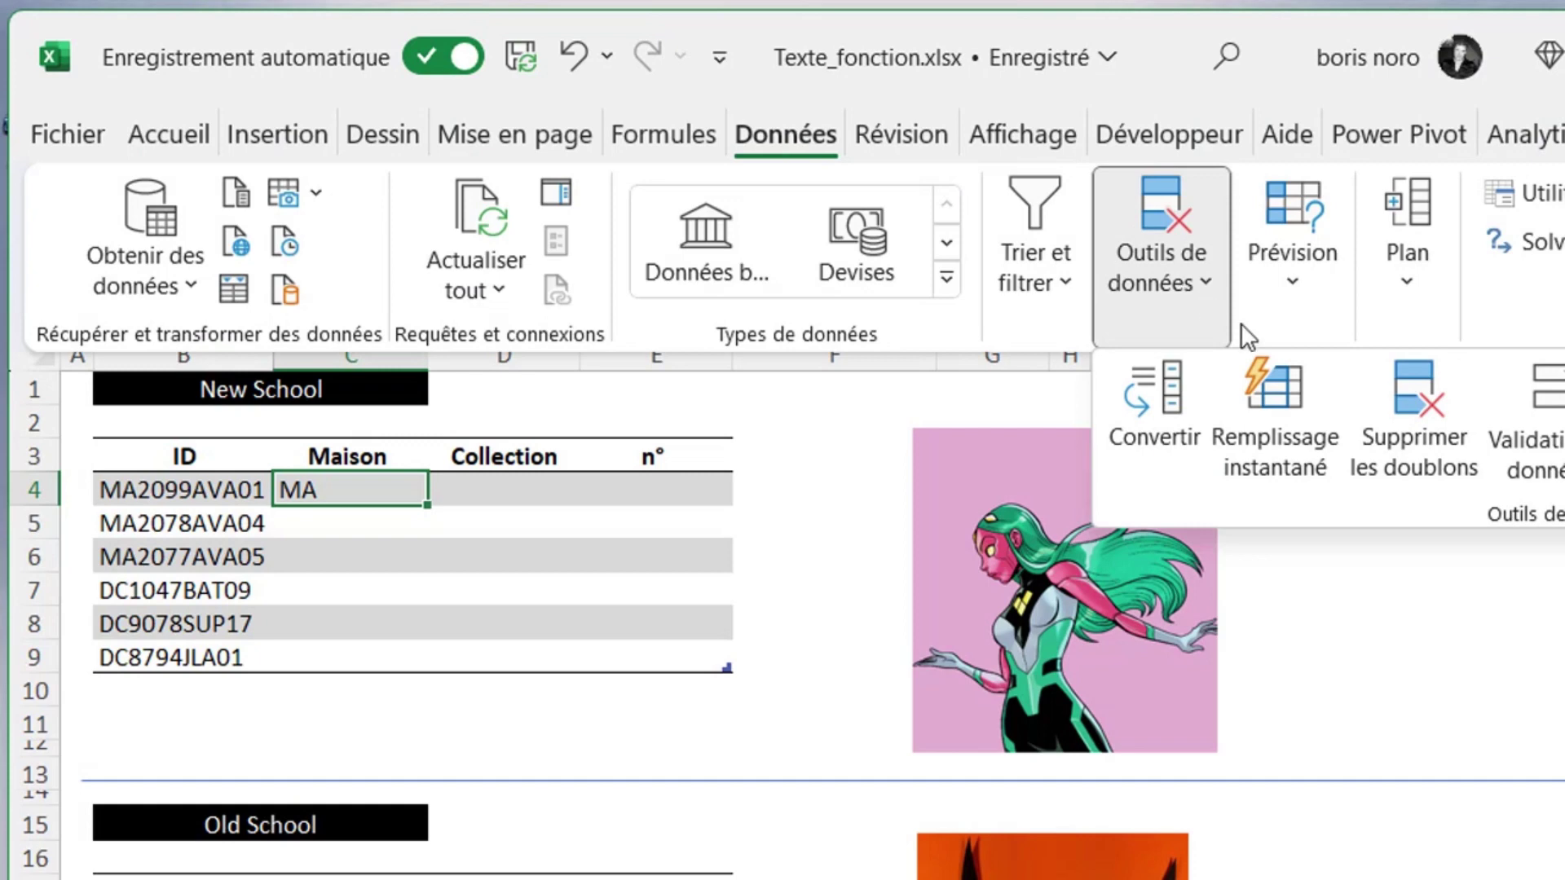
left_click(1310, 466)
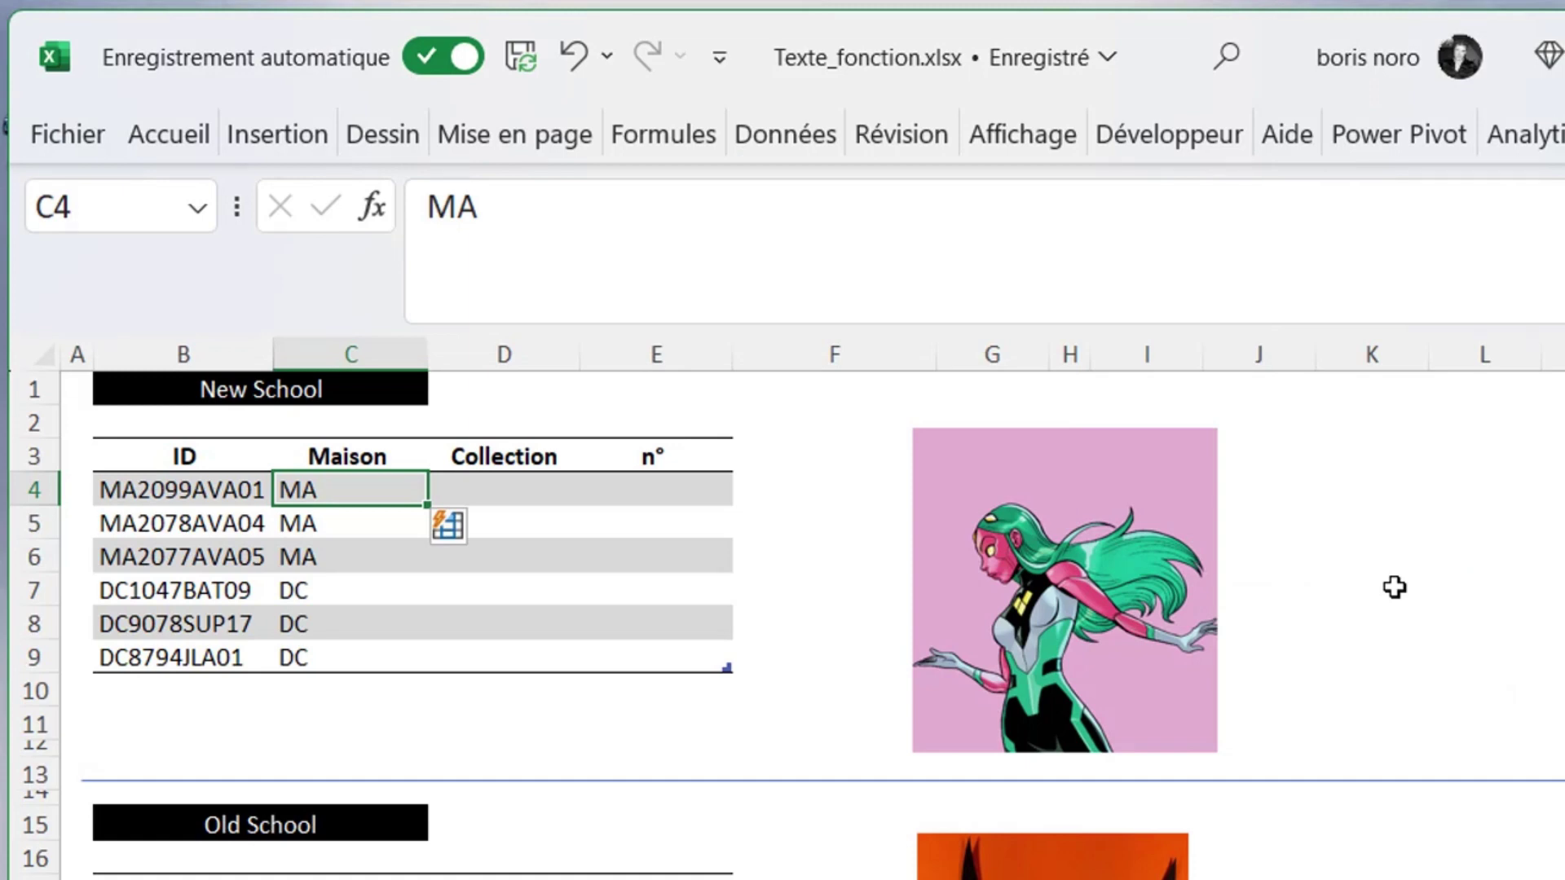
left_click(522, 493)
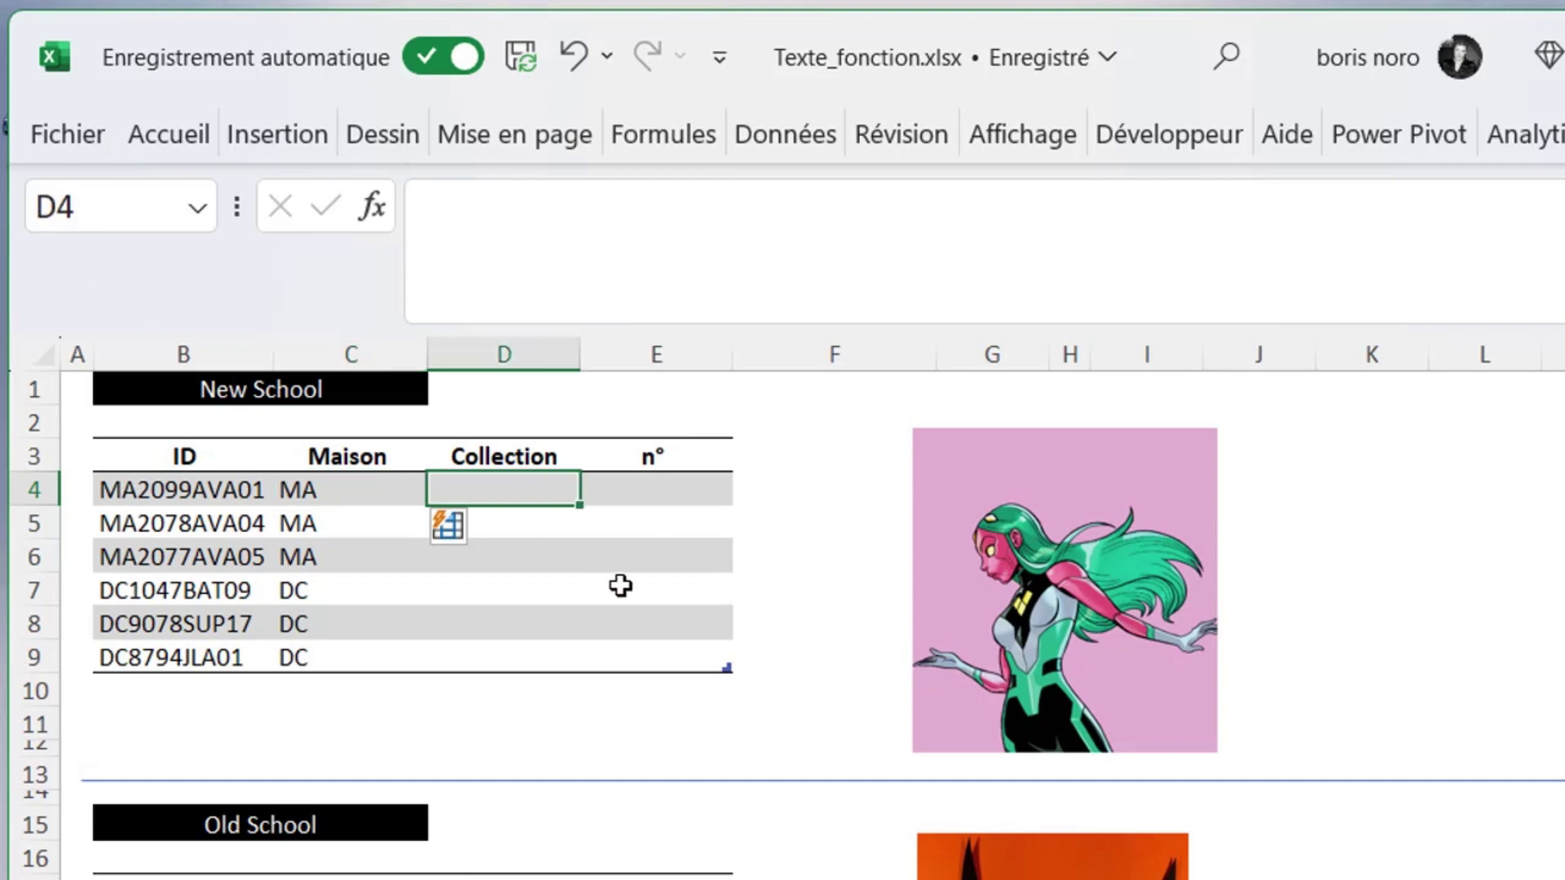
Flash Fill the Collection column from the example 2099 in D4.
type("20")
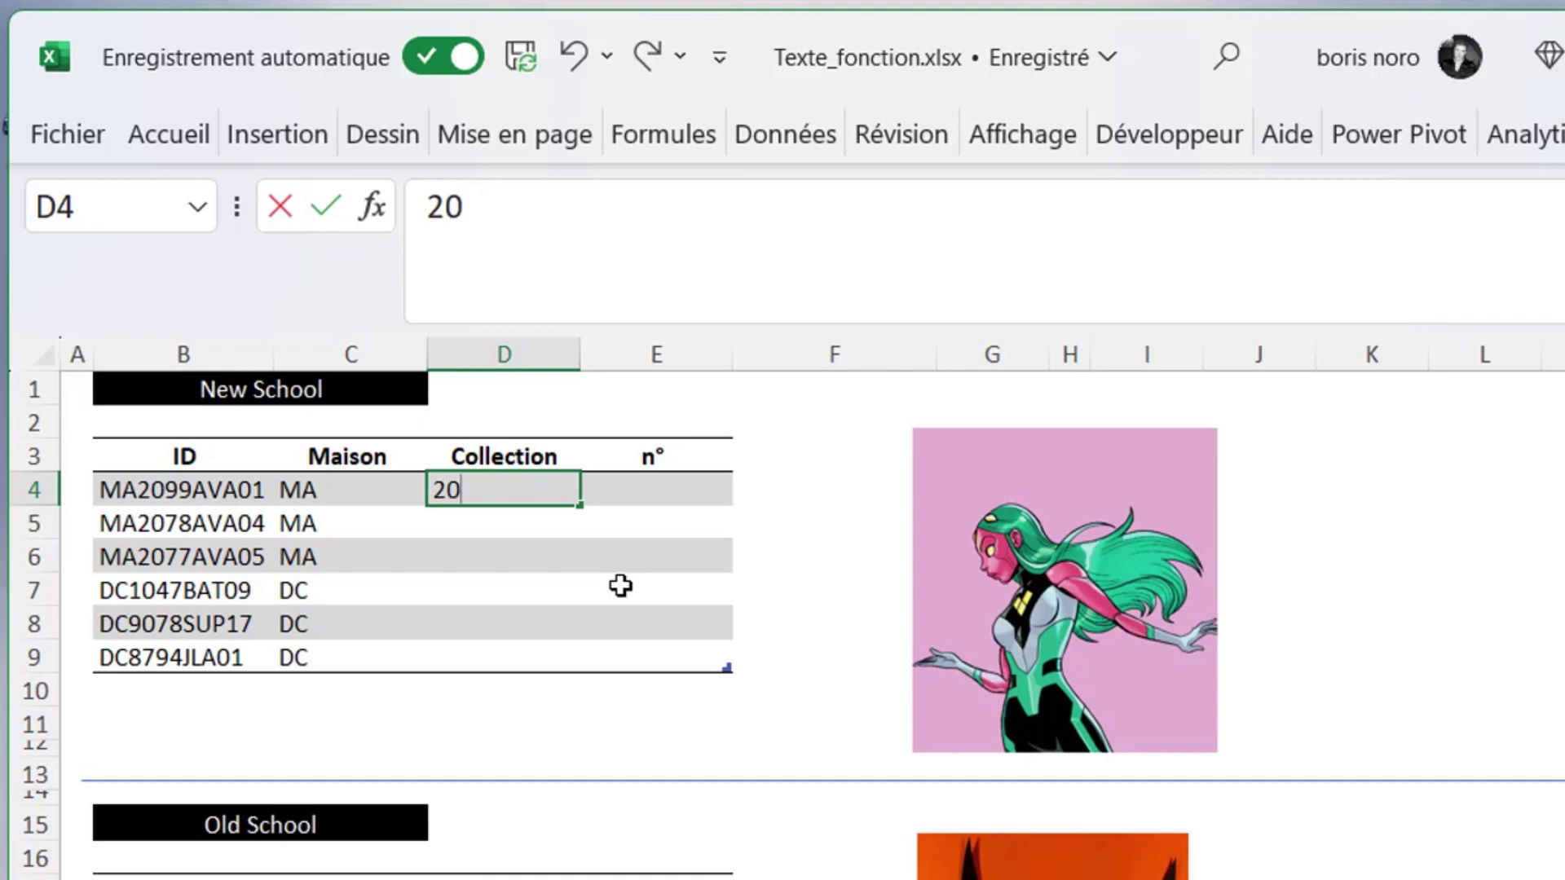
type("99")
key("ctrl+Return")
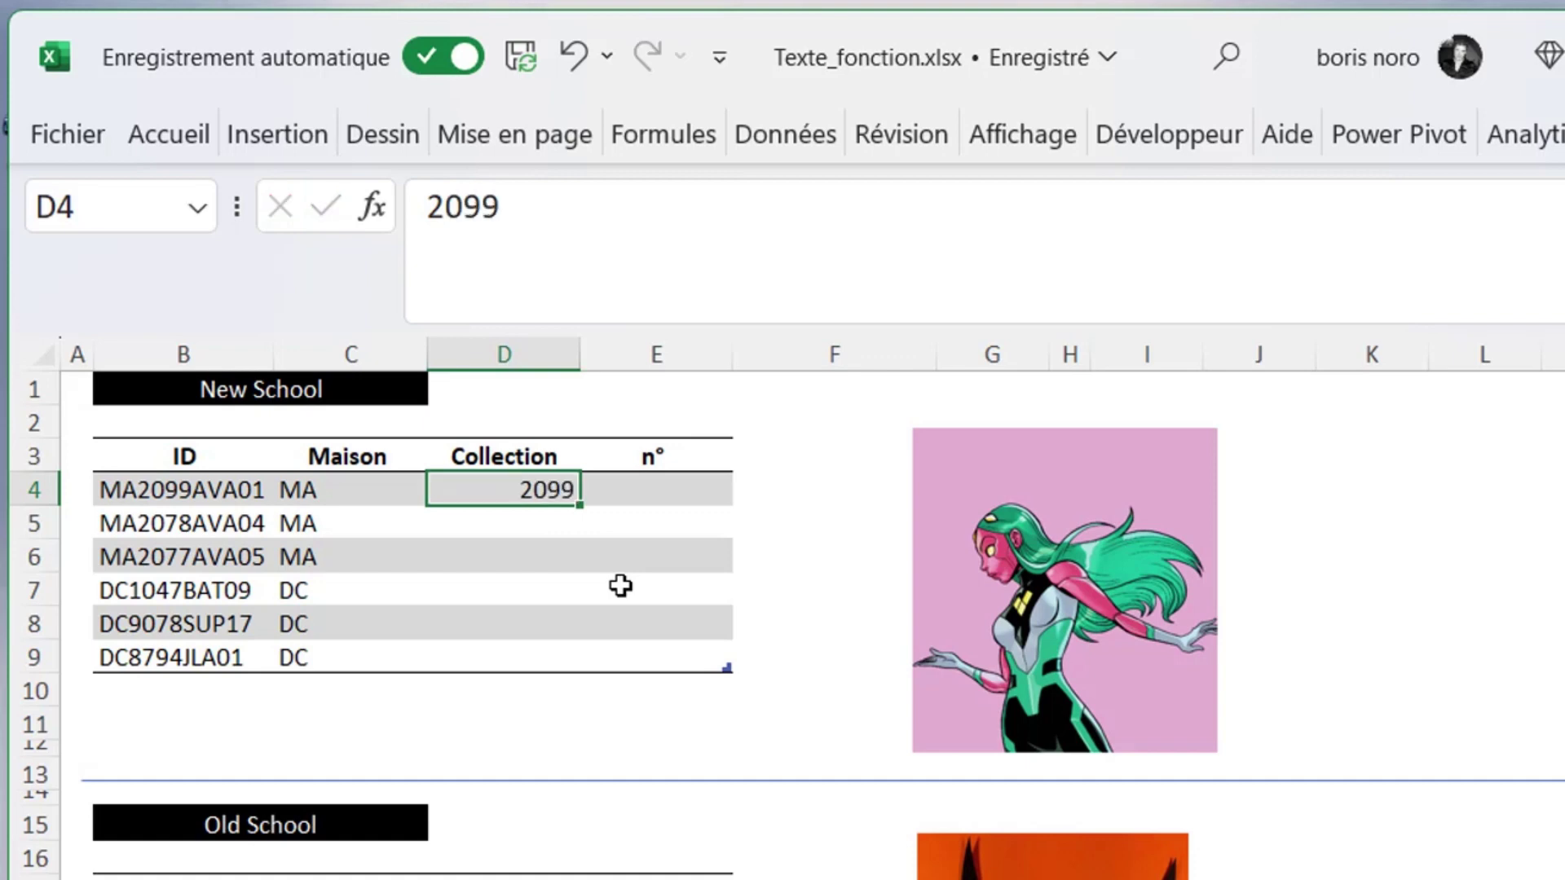
key("ctrl+e")
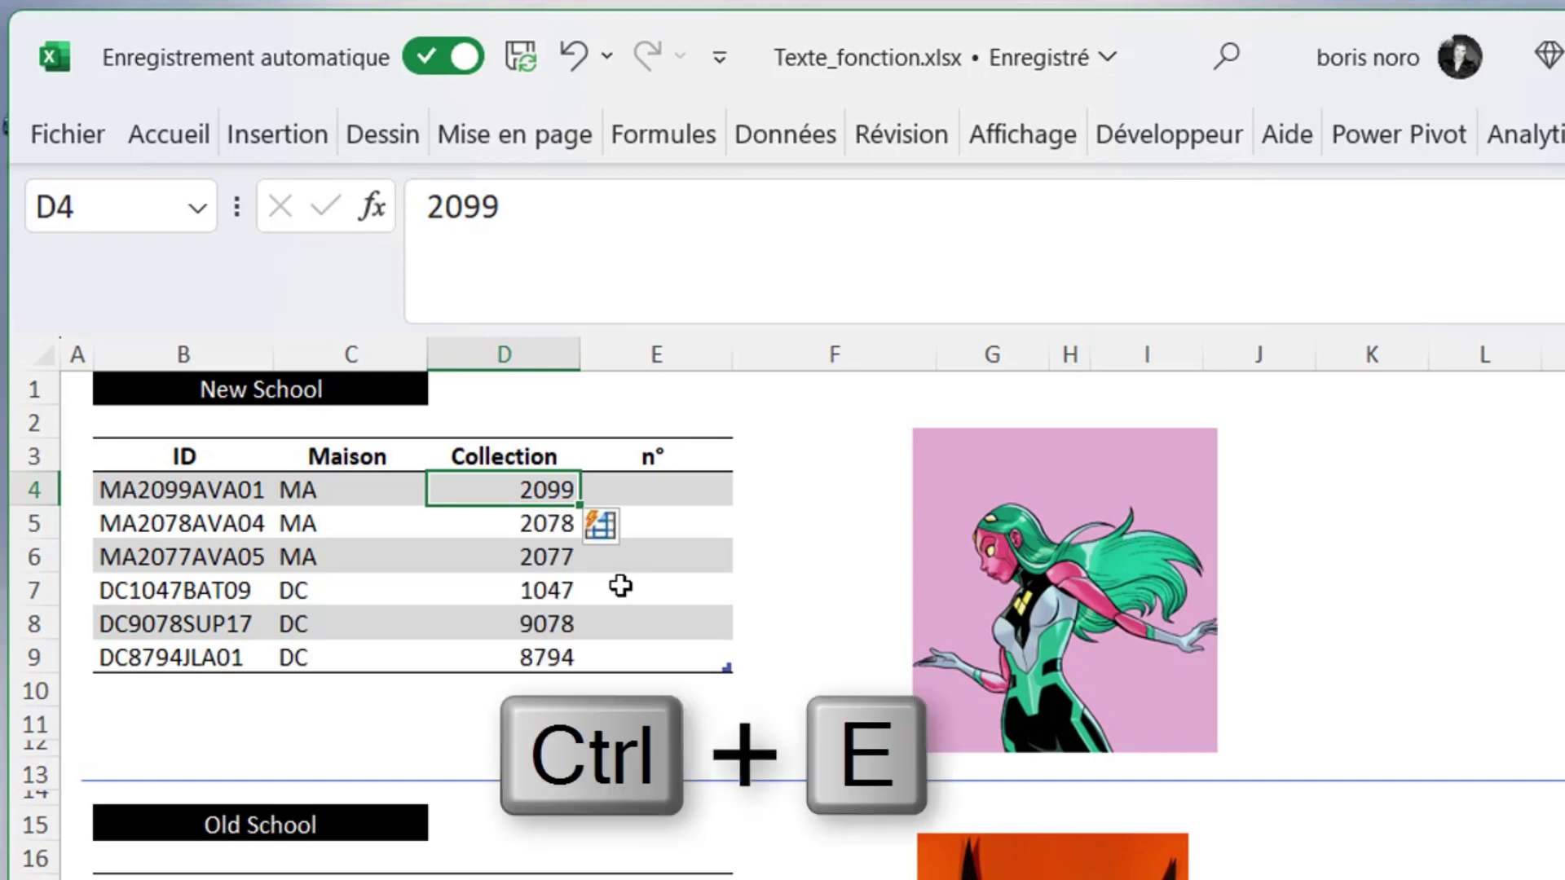
Flash Fill the n° column from the example 01 in E4, then bring the Old School table into view.
key("Right")
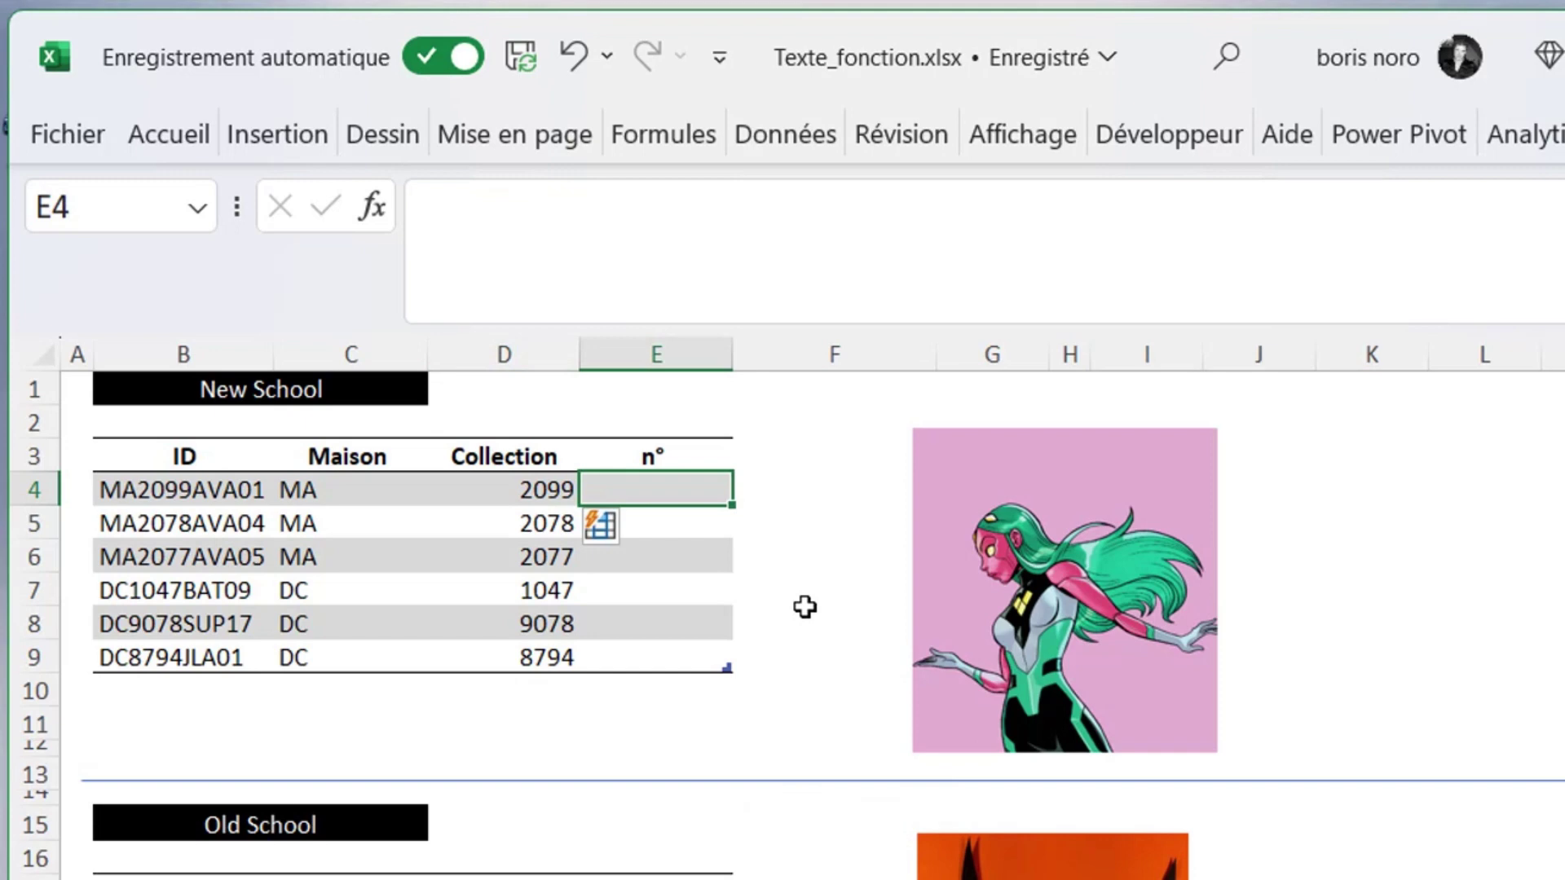
type("01")
key("Return")
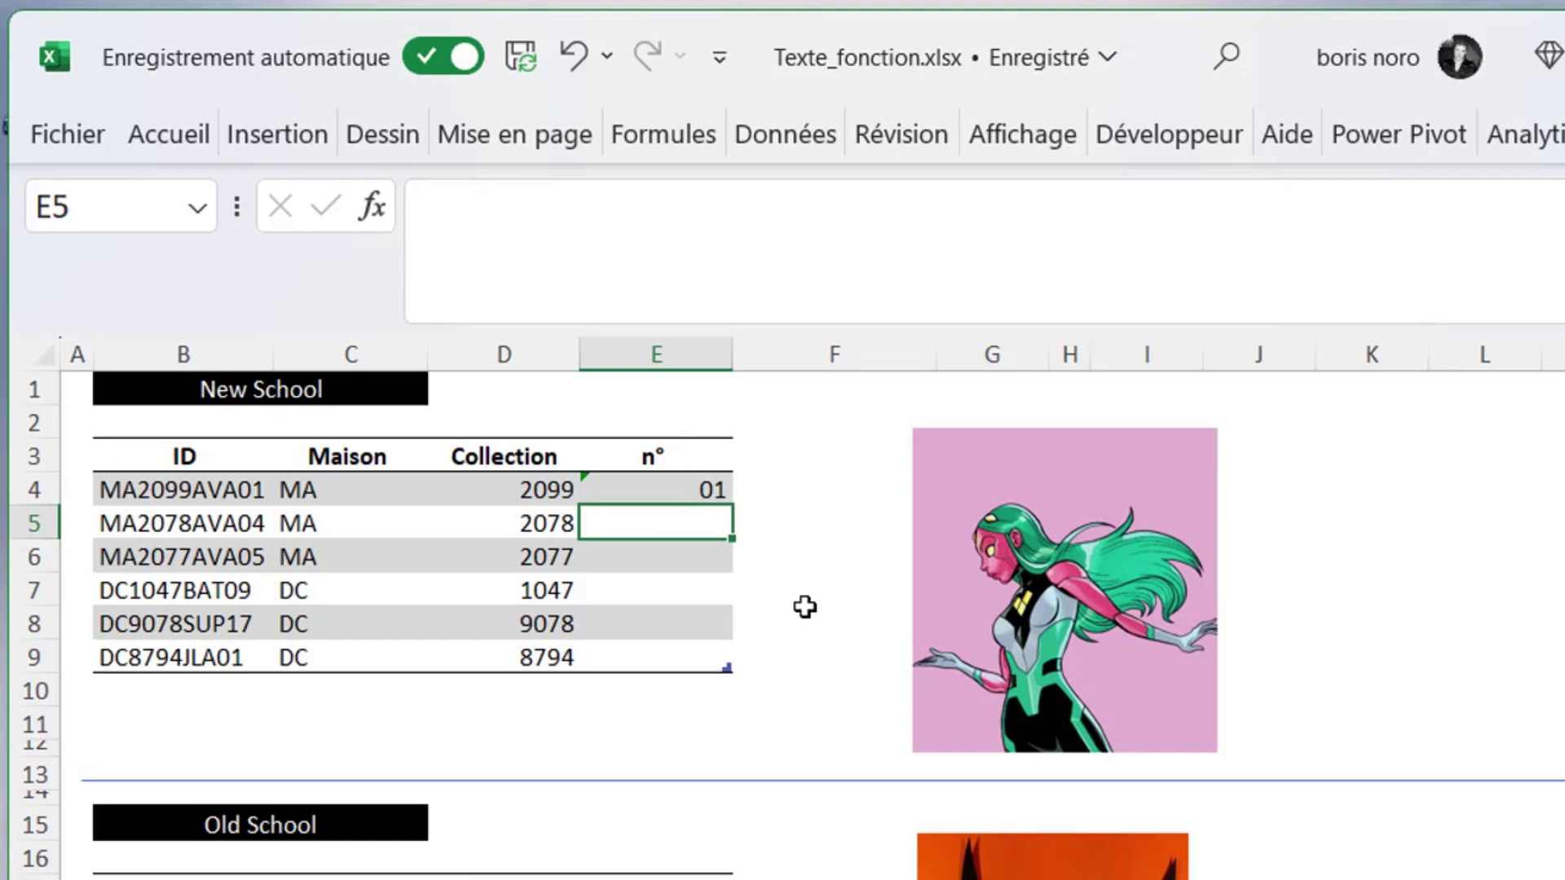
key("Up")
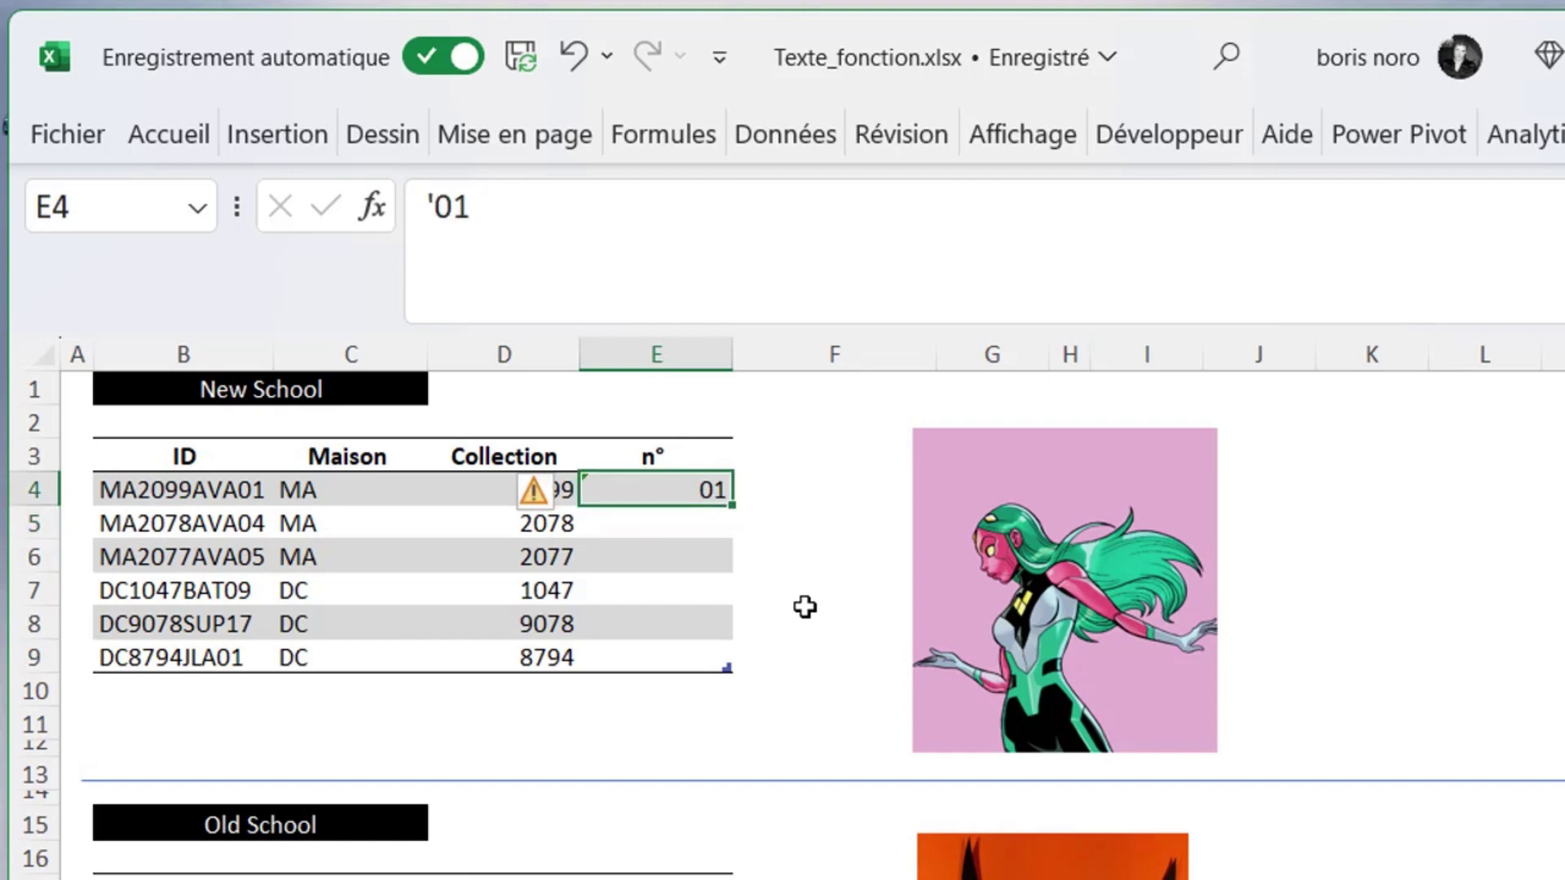
key("ctrl+e")
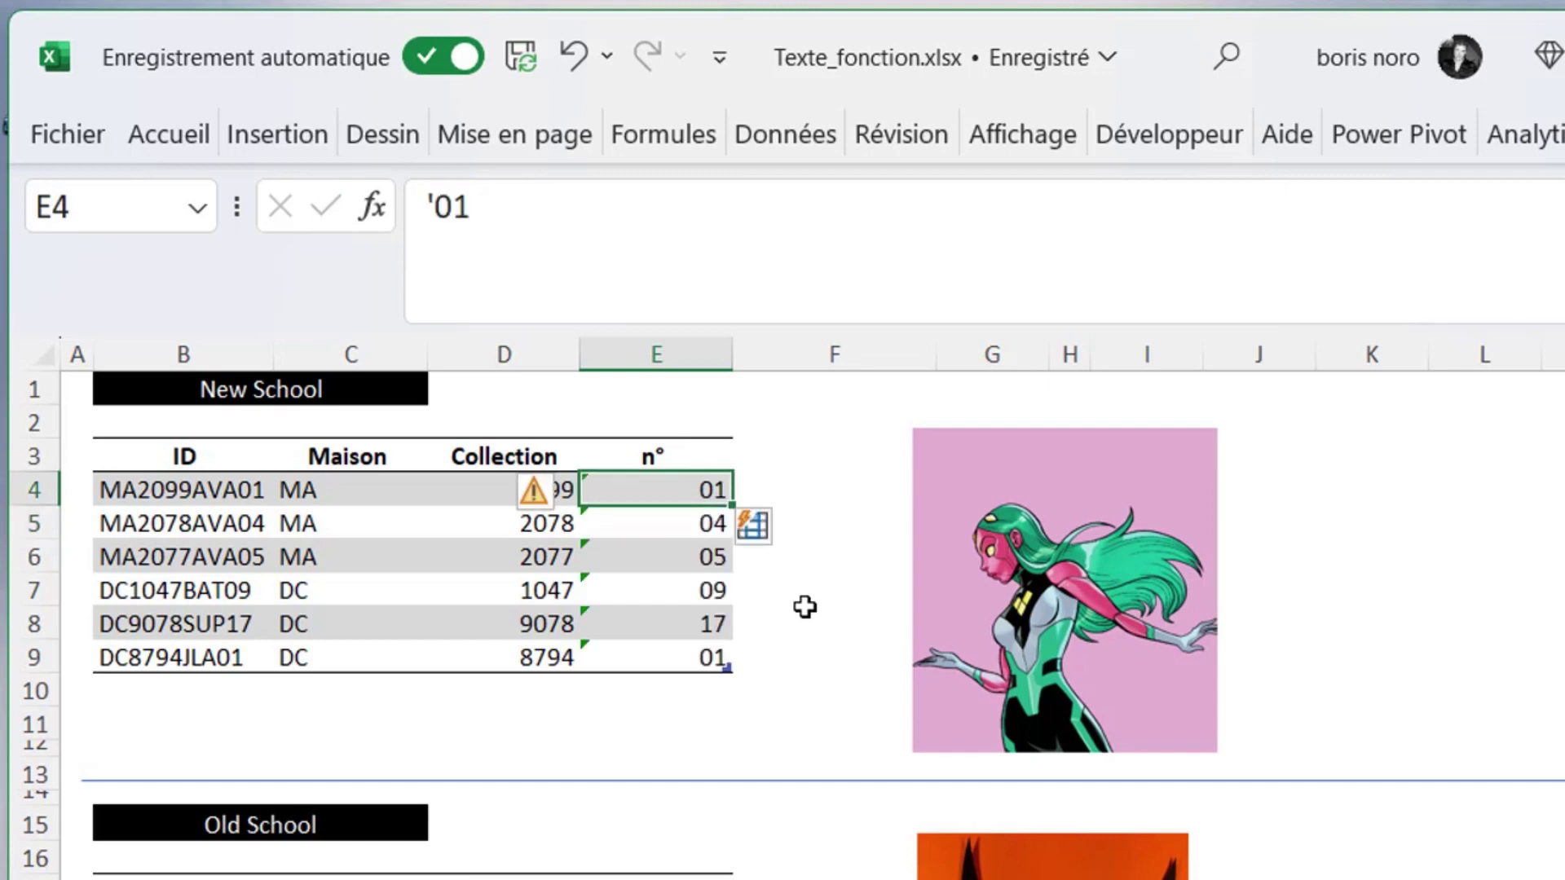
scroll(805, 608, "down", 3)
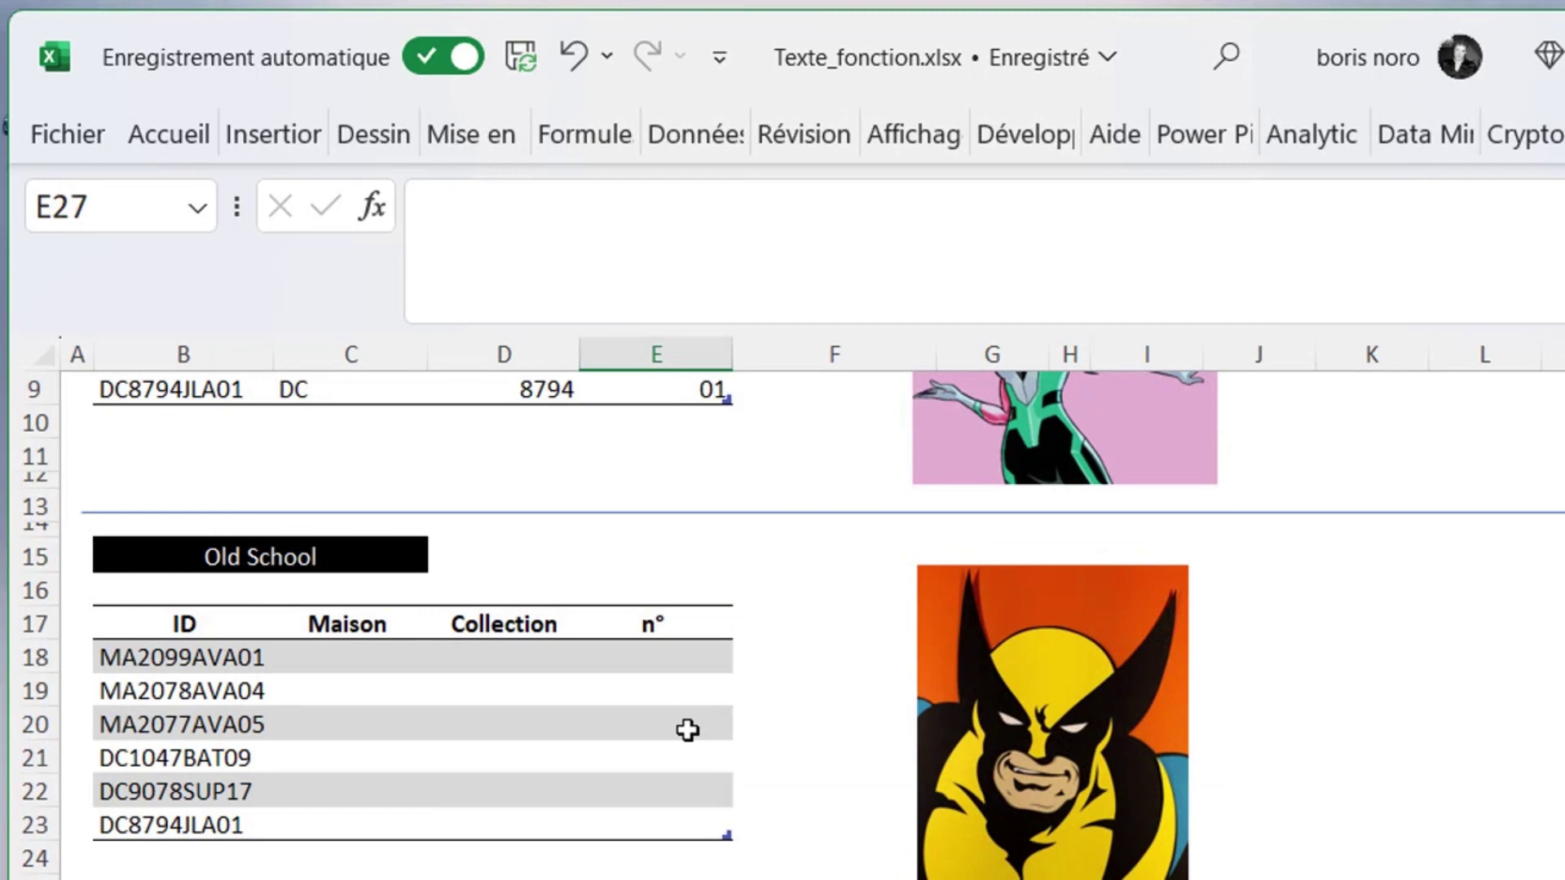
left_click(351, 657)
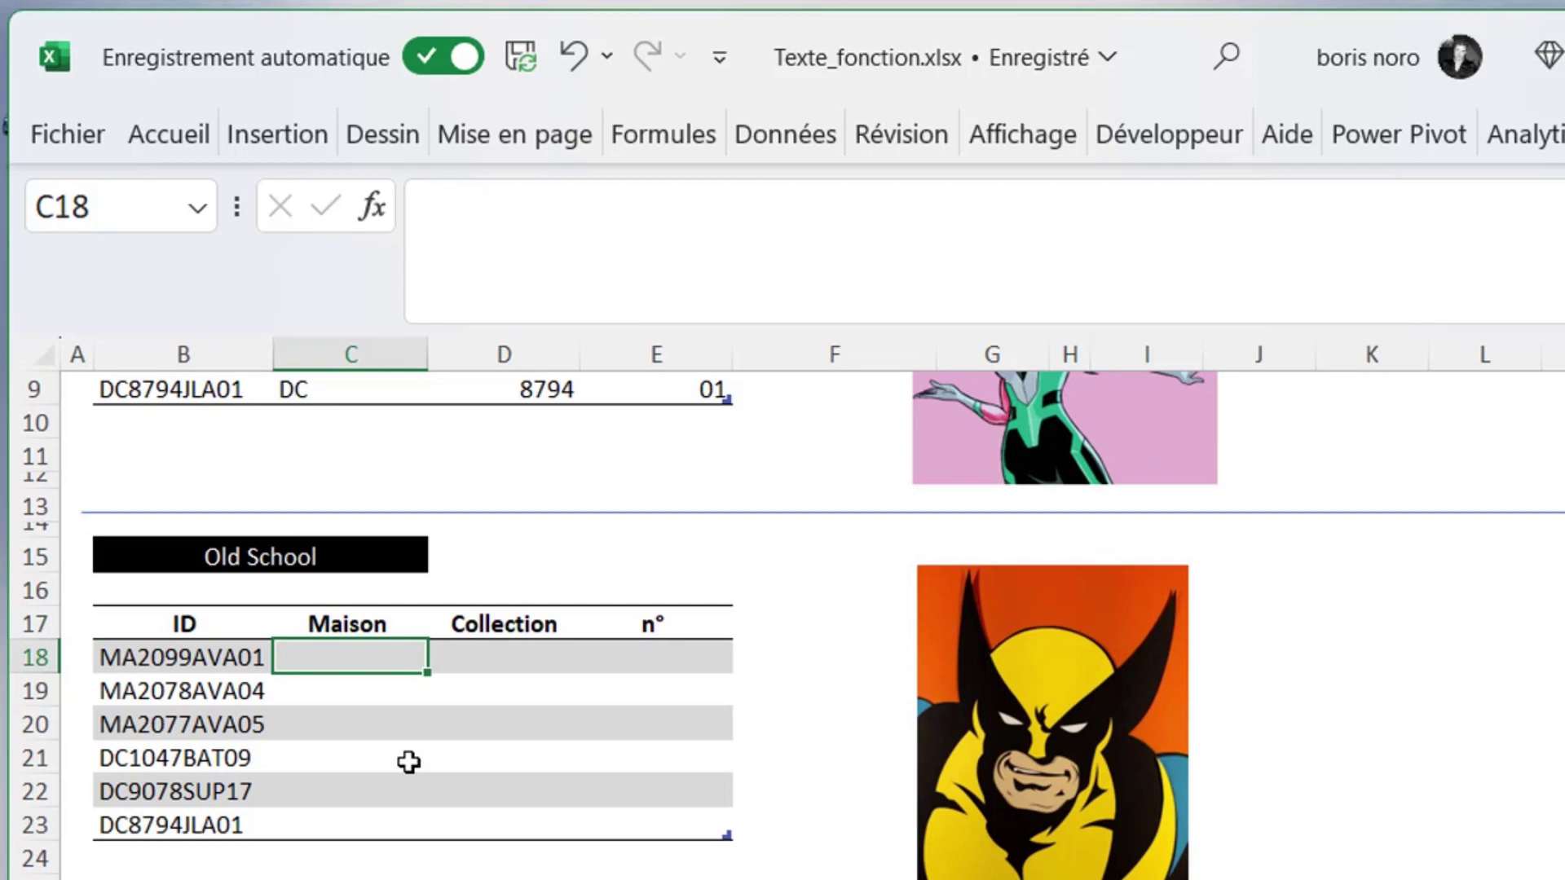
type("=GAUCHE(")
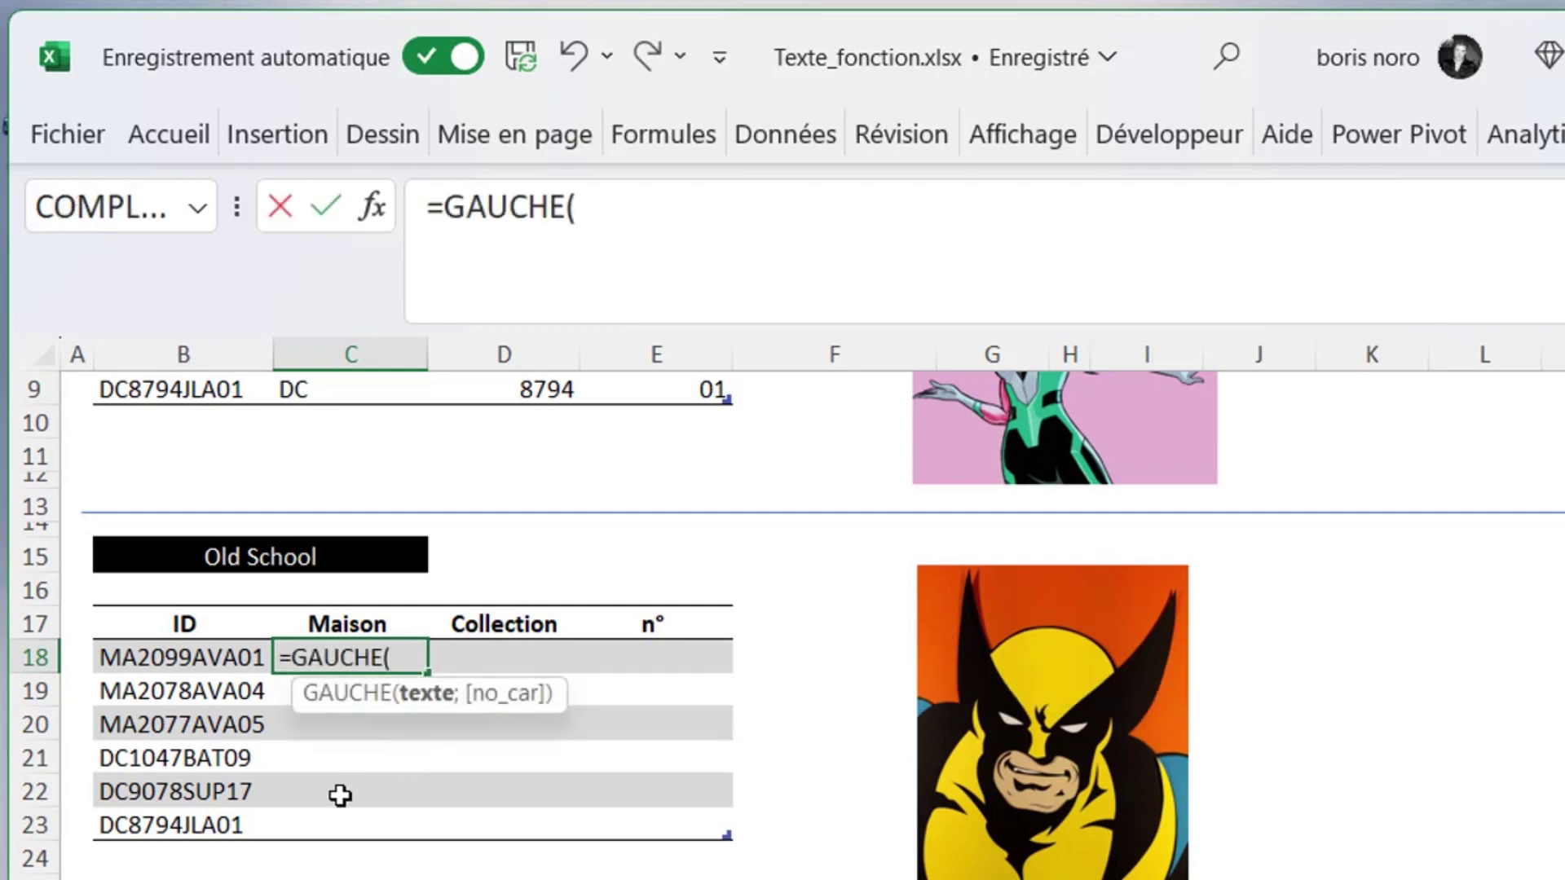
left_click(154, 664)
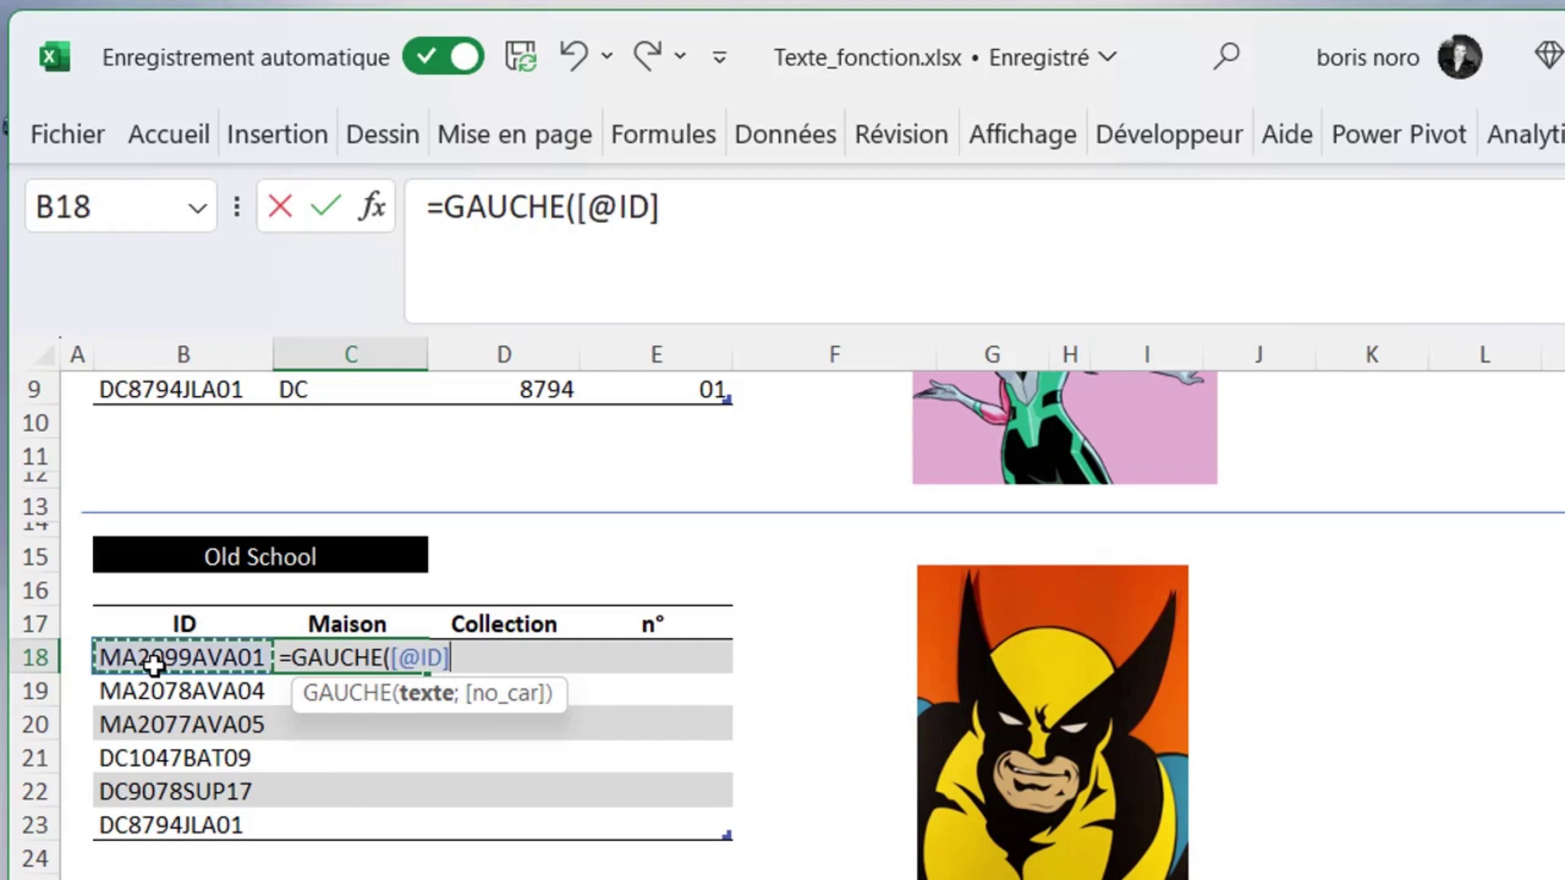
type(";2")
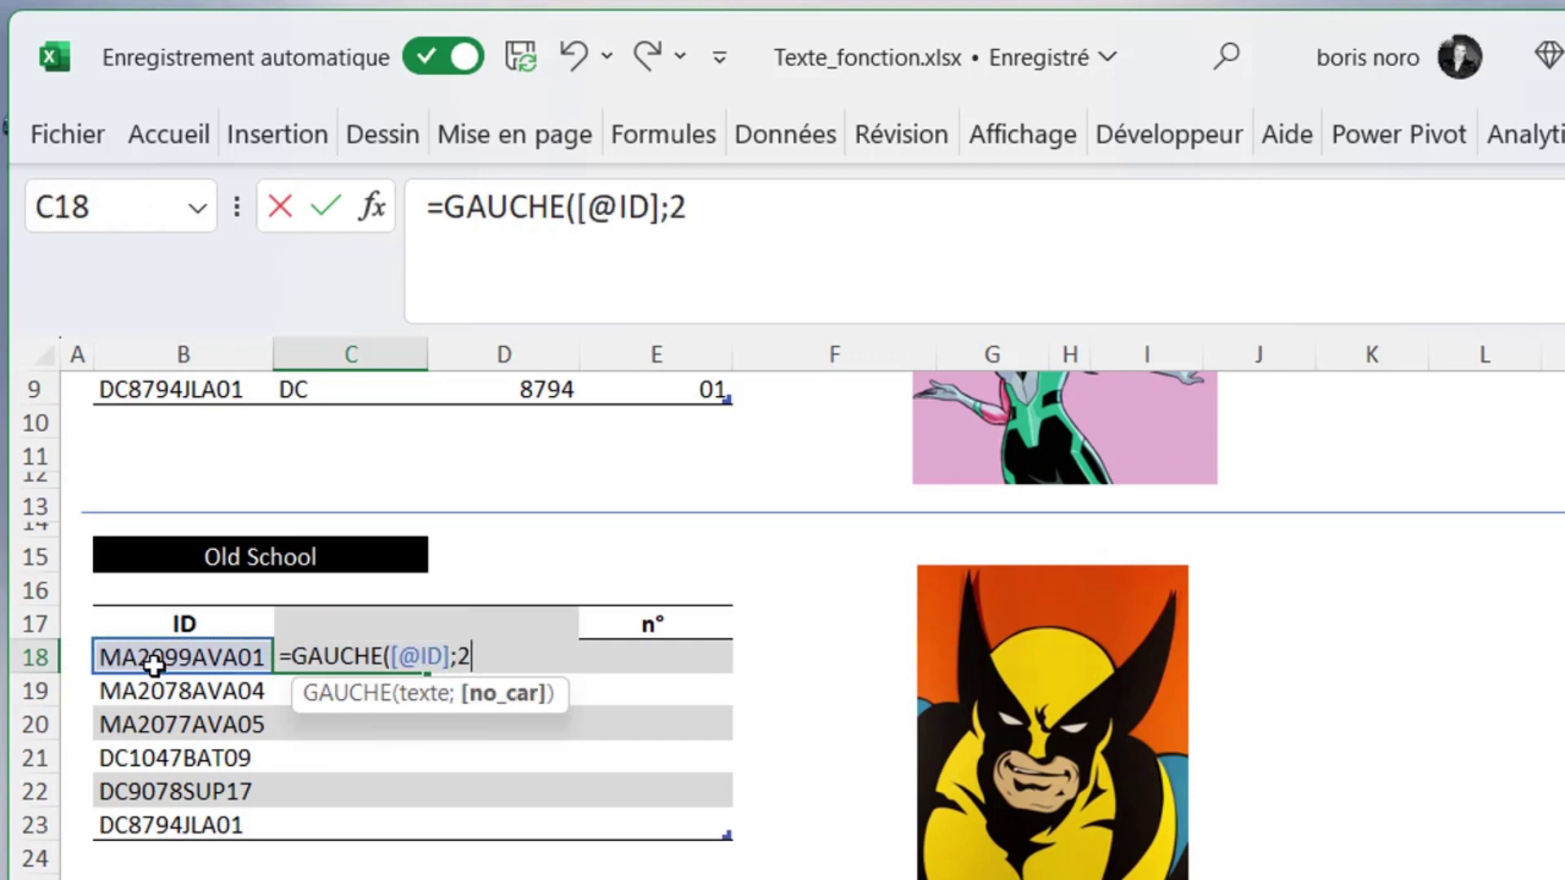
type(")")
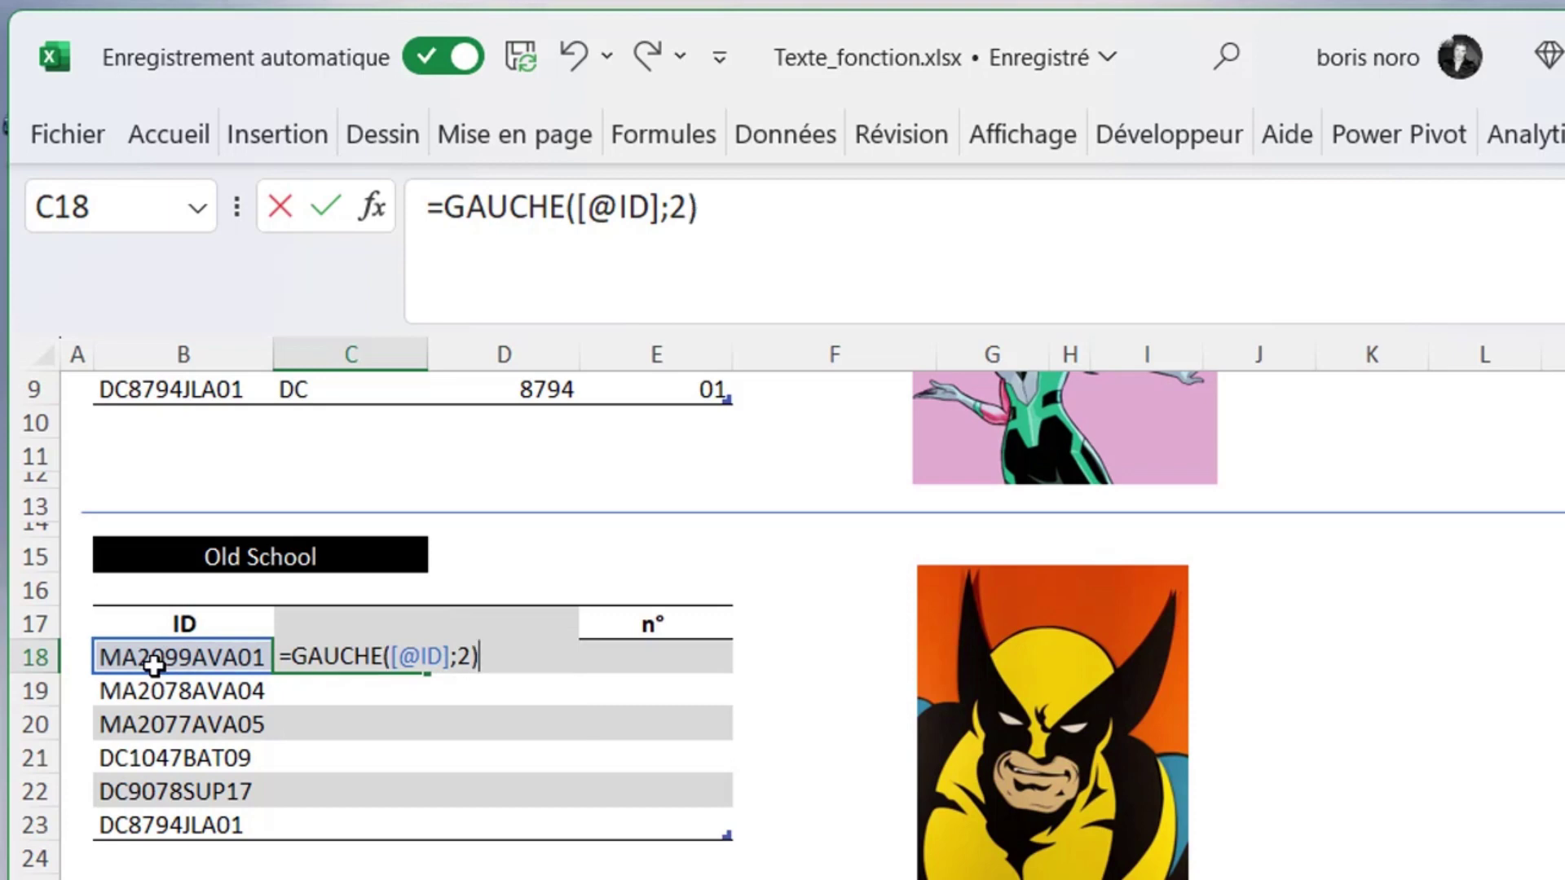
key("Return")
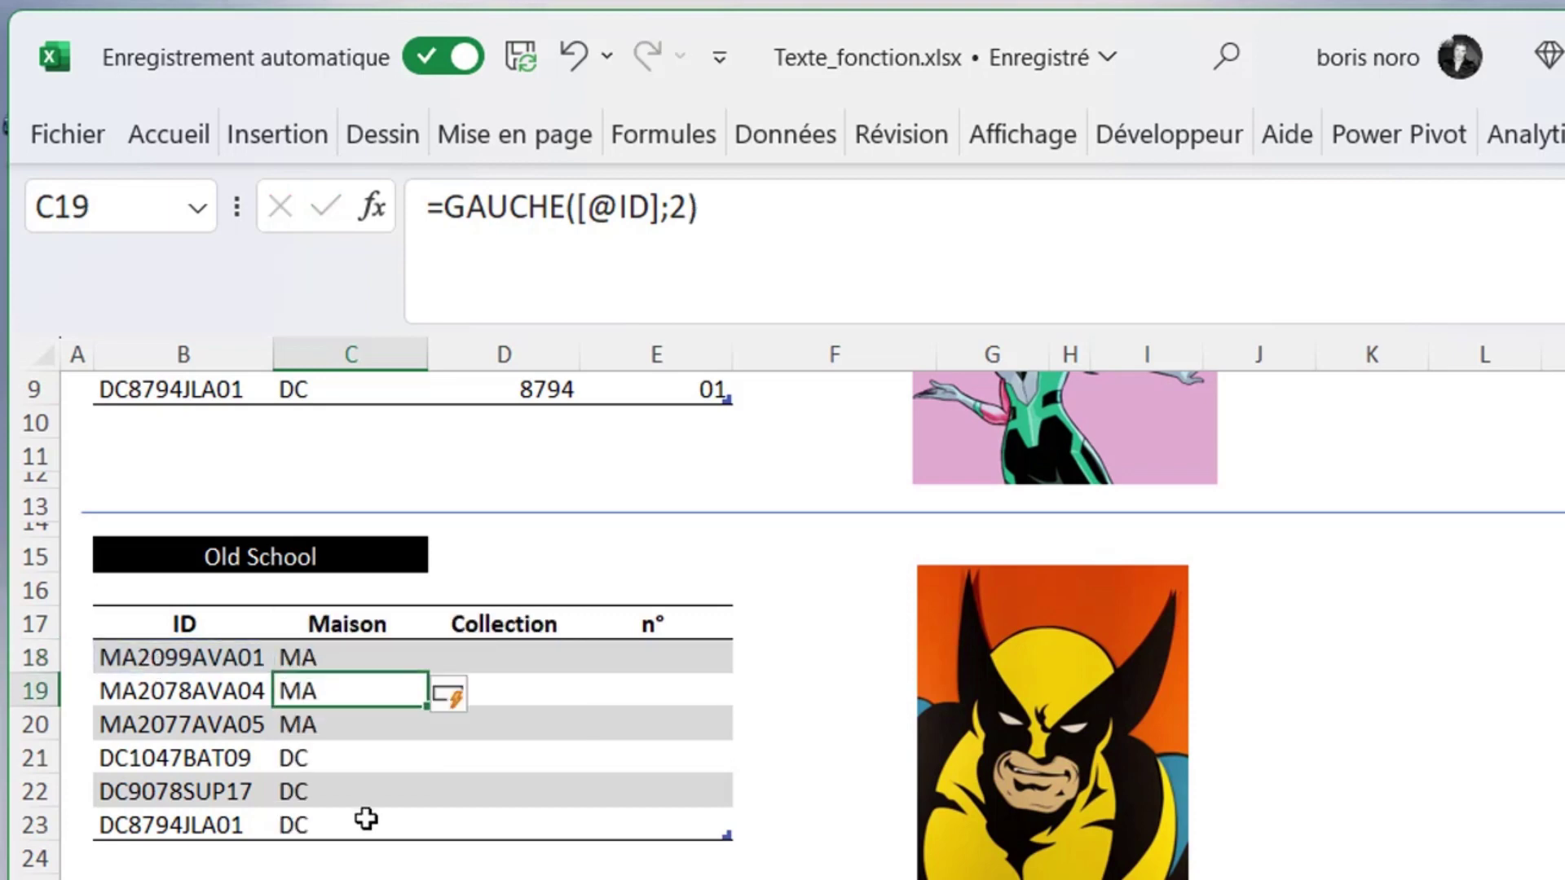
left_click(657, 658)
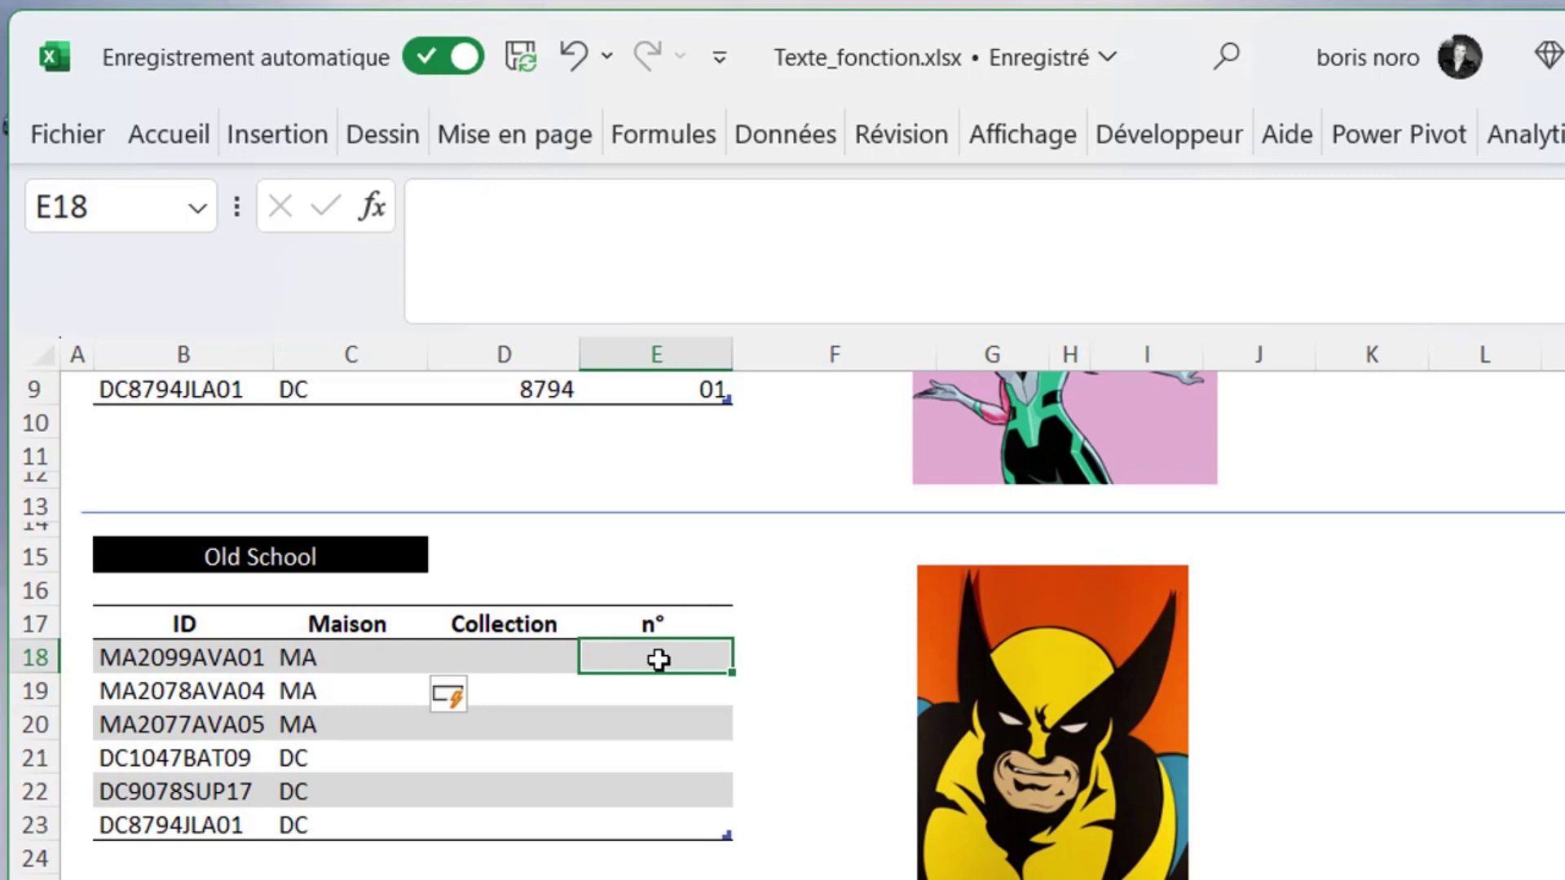
type("=DROITE(")
left_click(168, 664)
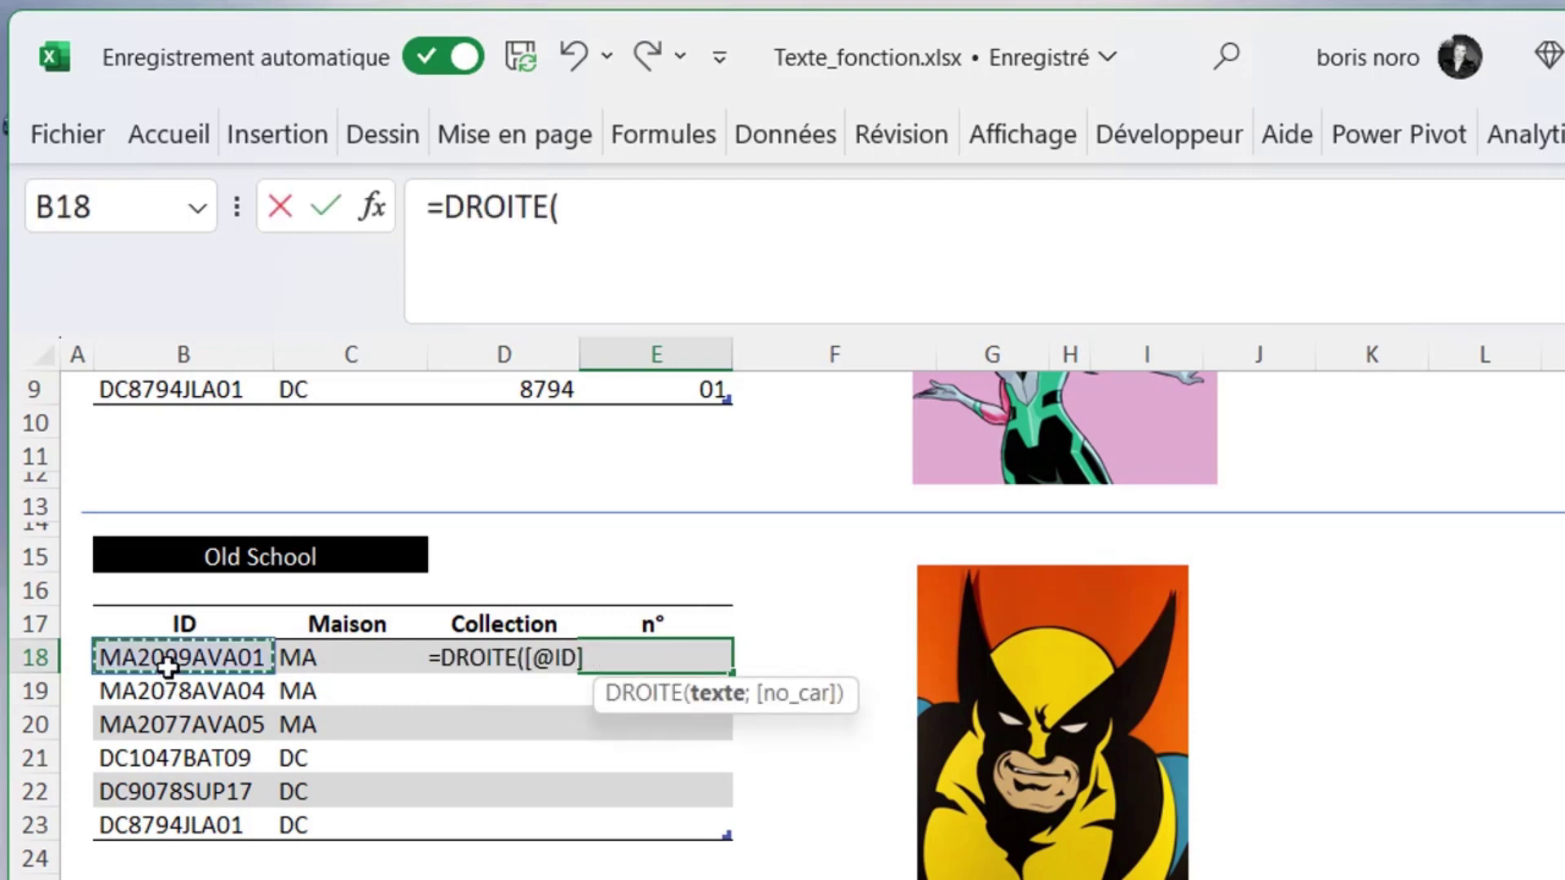
type(";")
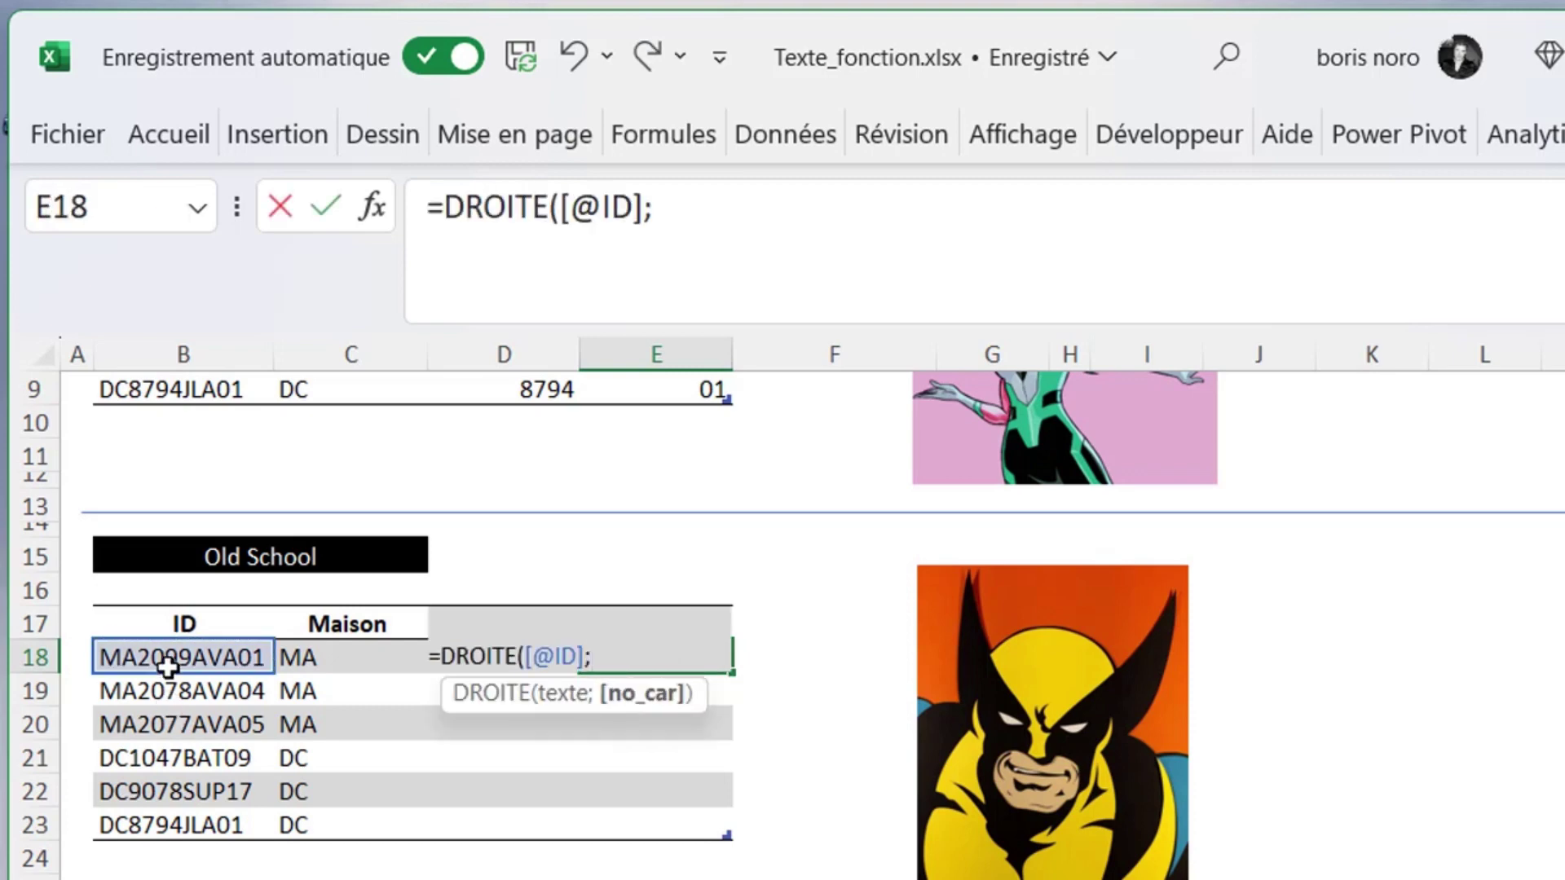
type("2")
type(")")
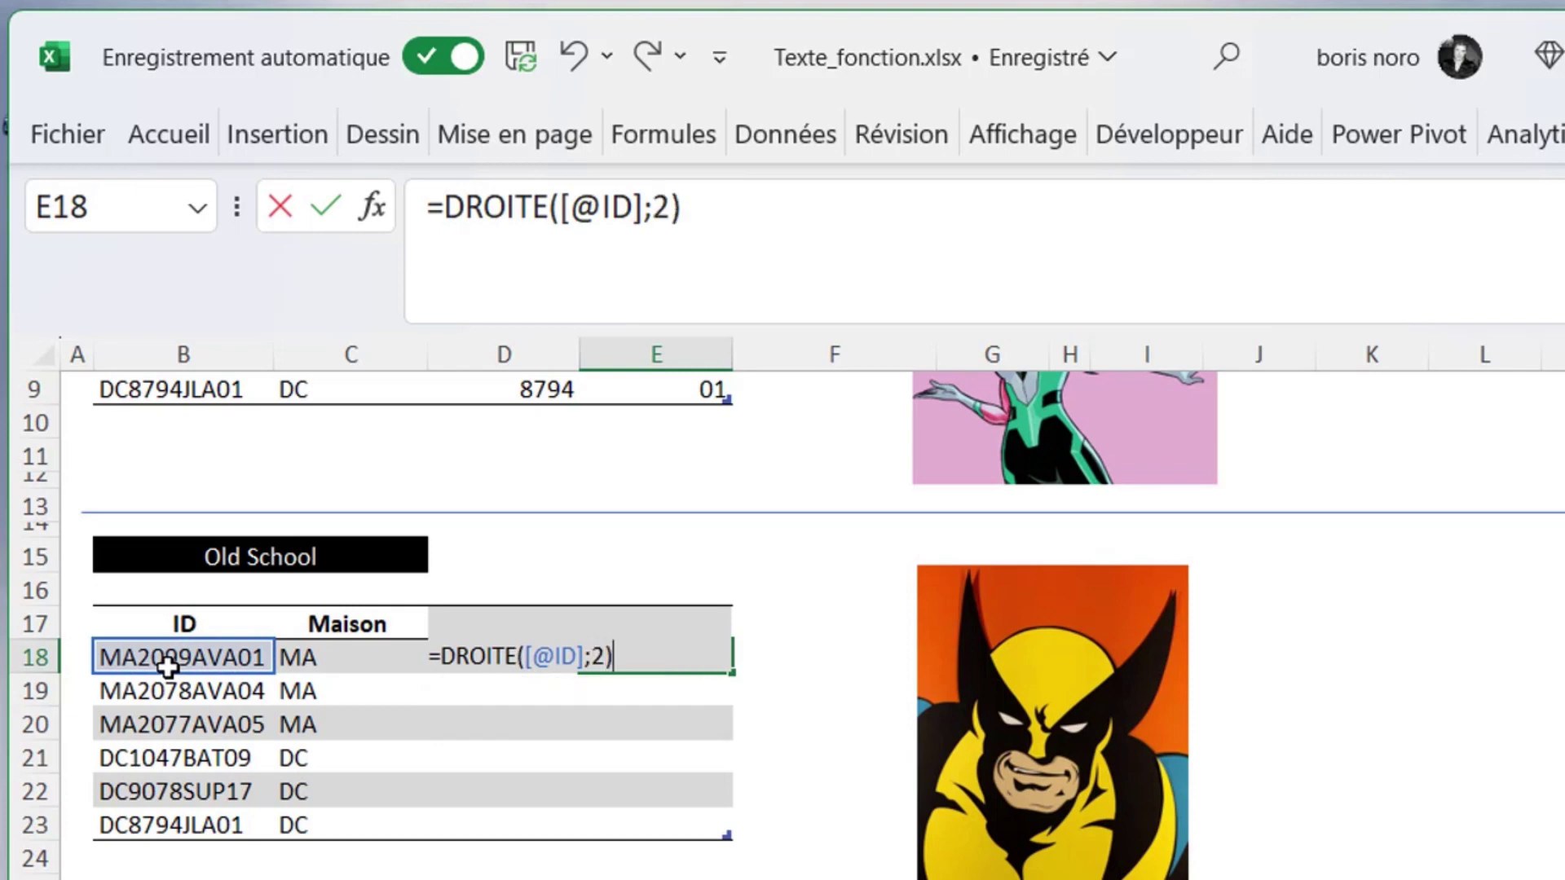
key("Return")
left_click(503, 657)
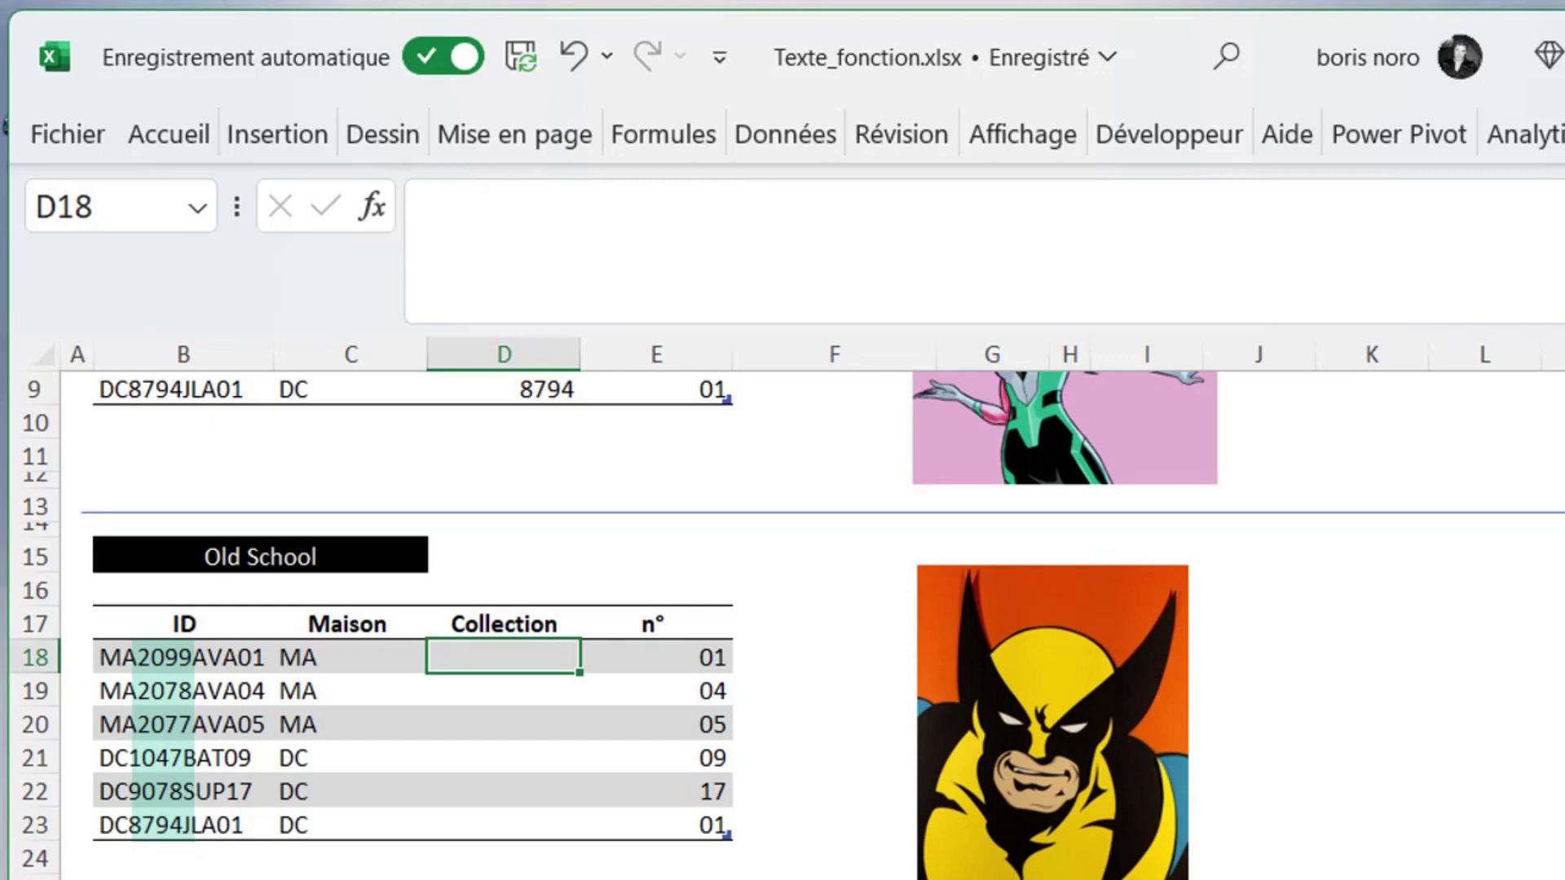
type("=st")
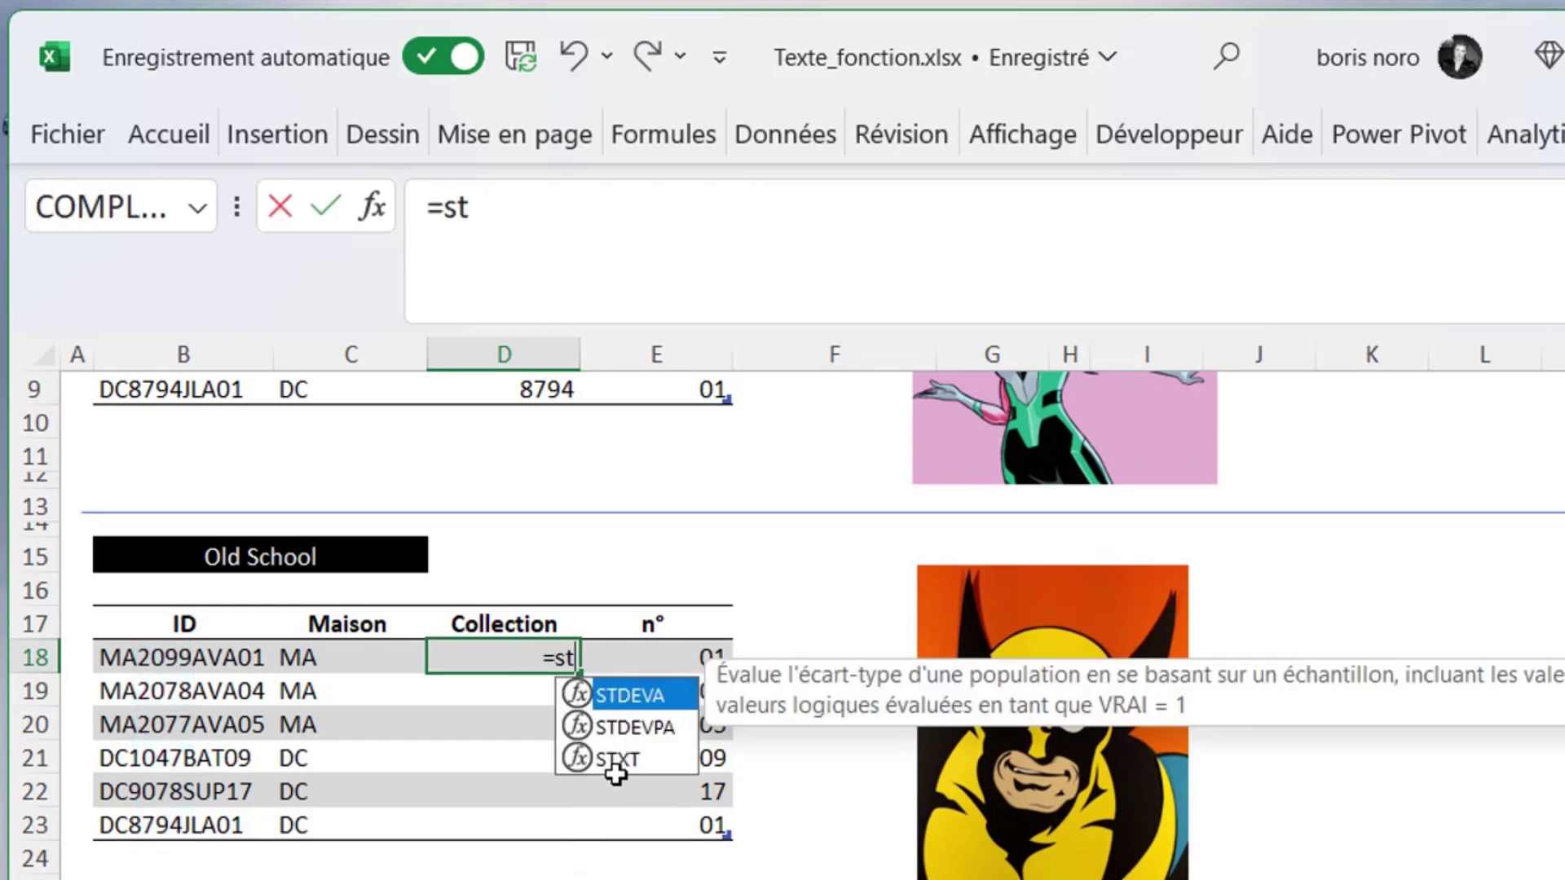
double_click(616, 761)
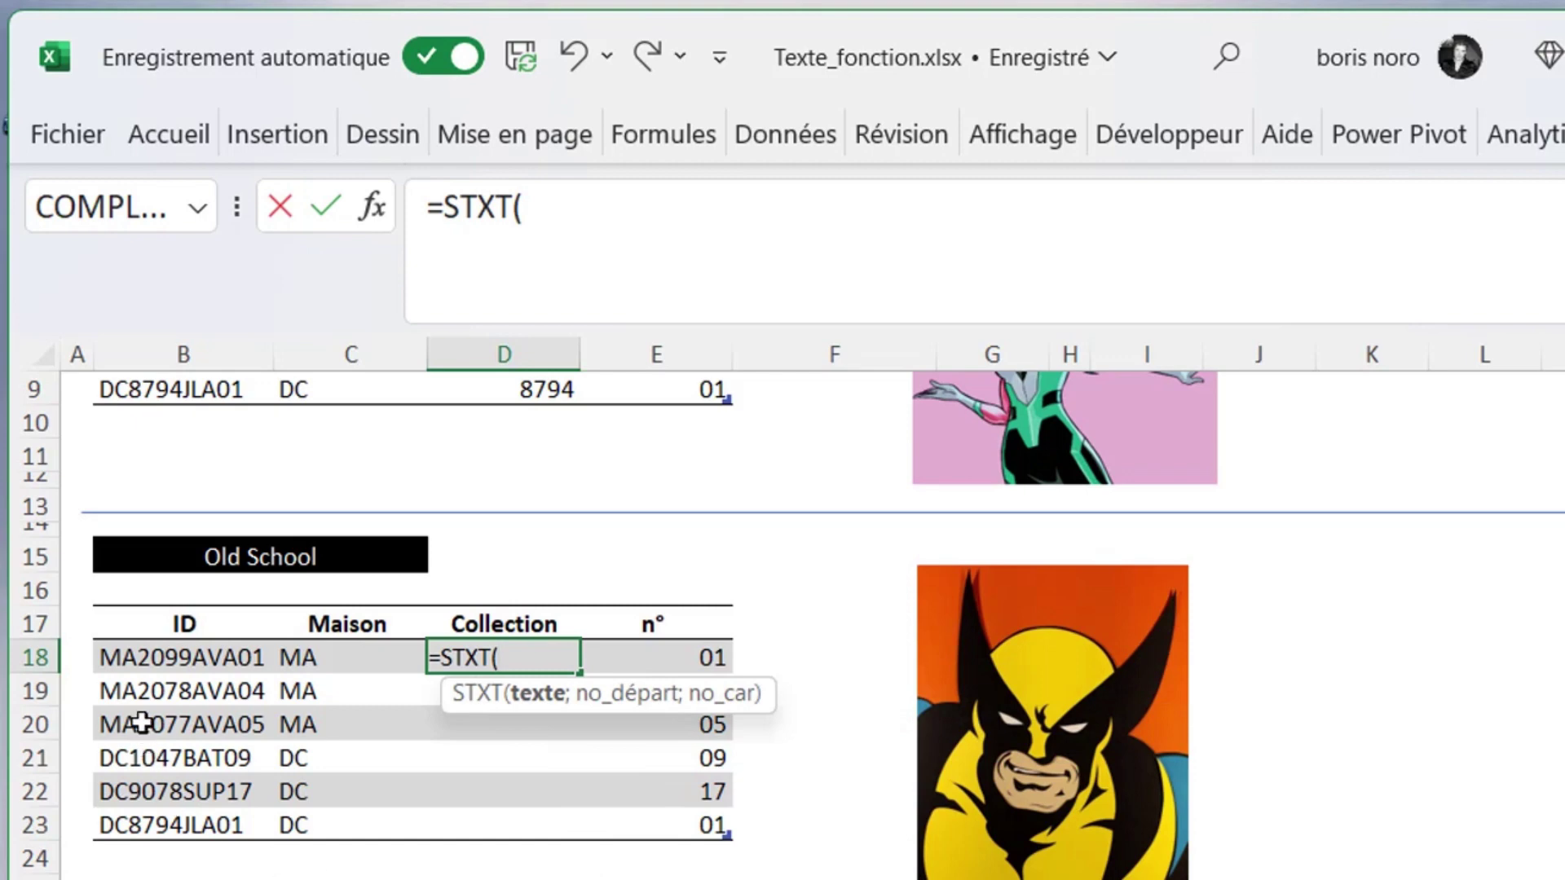
left_click(150, 662)
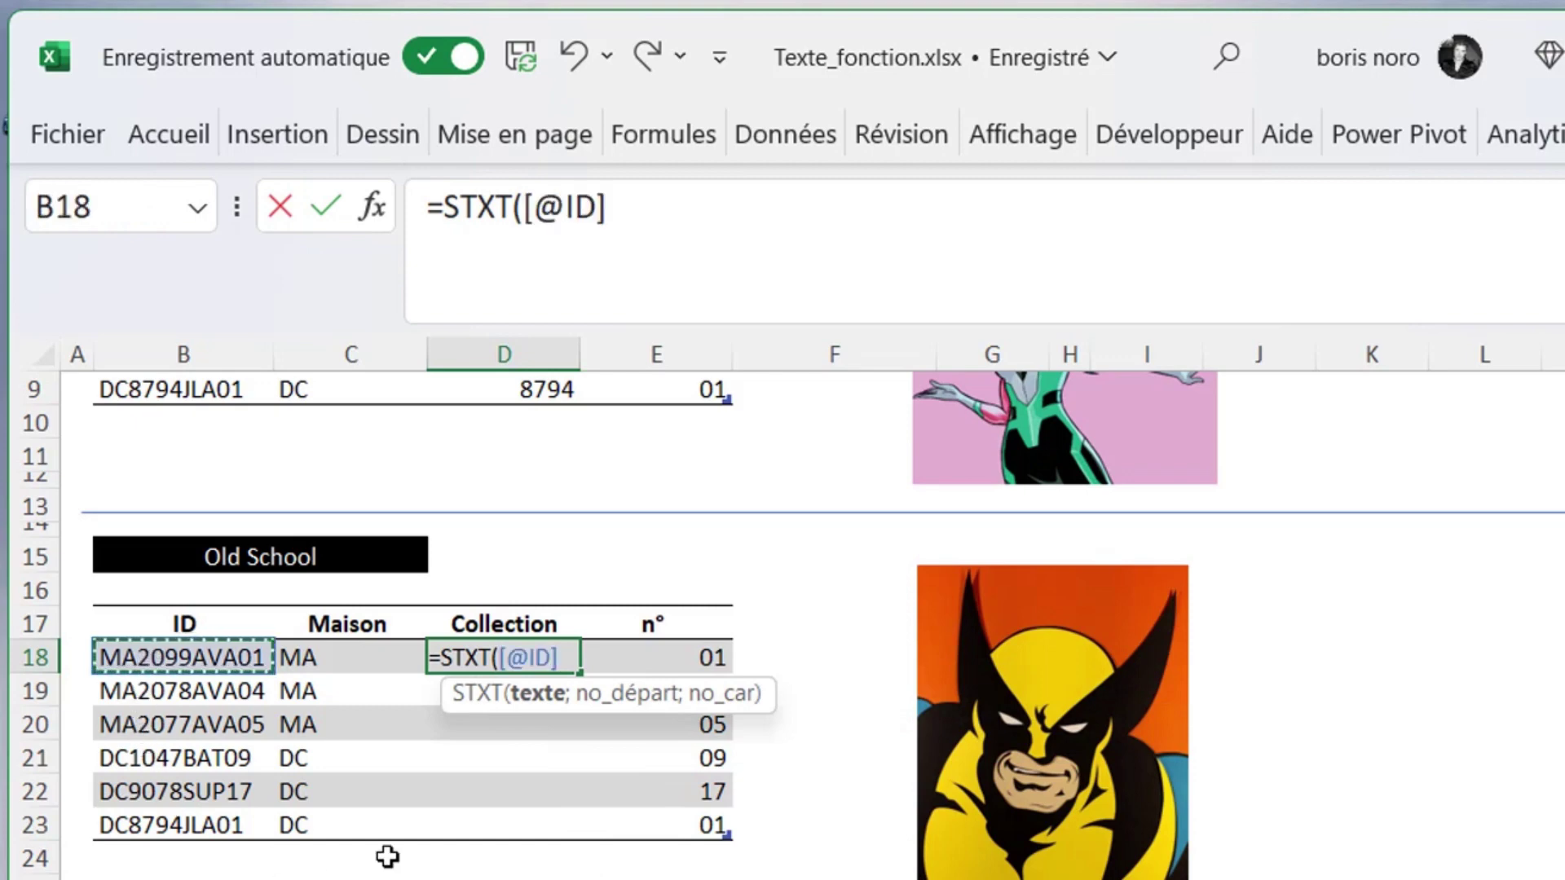
type(";")
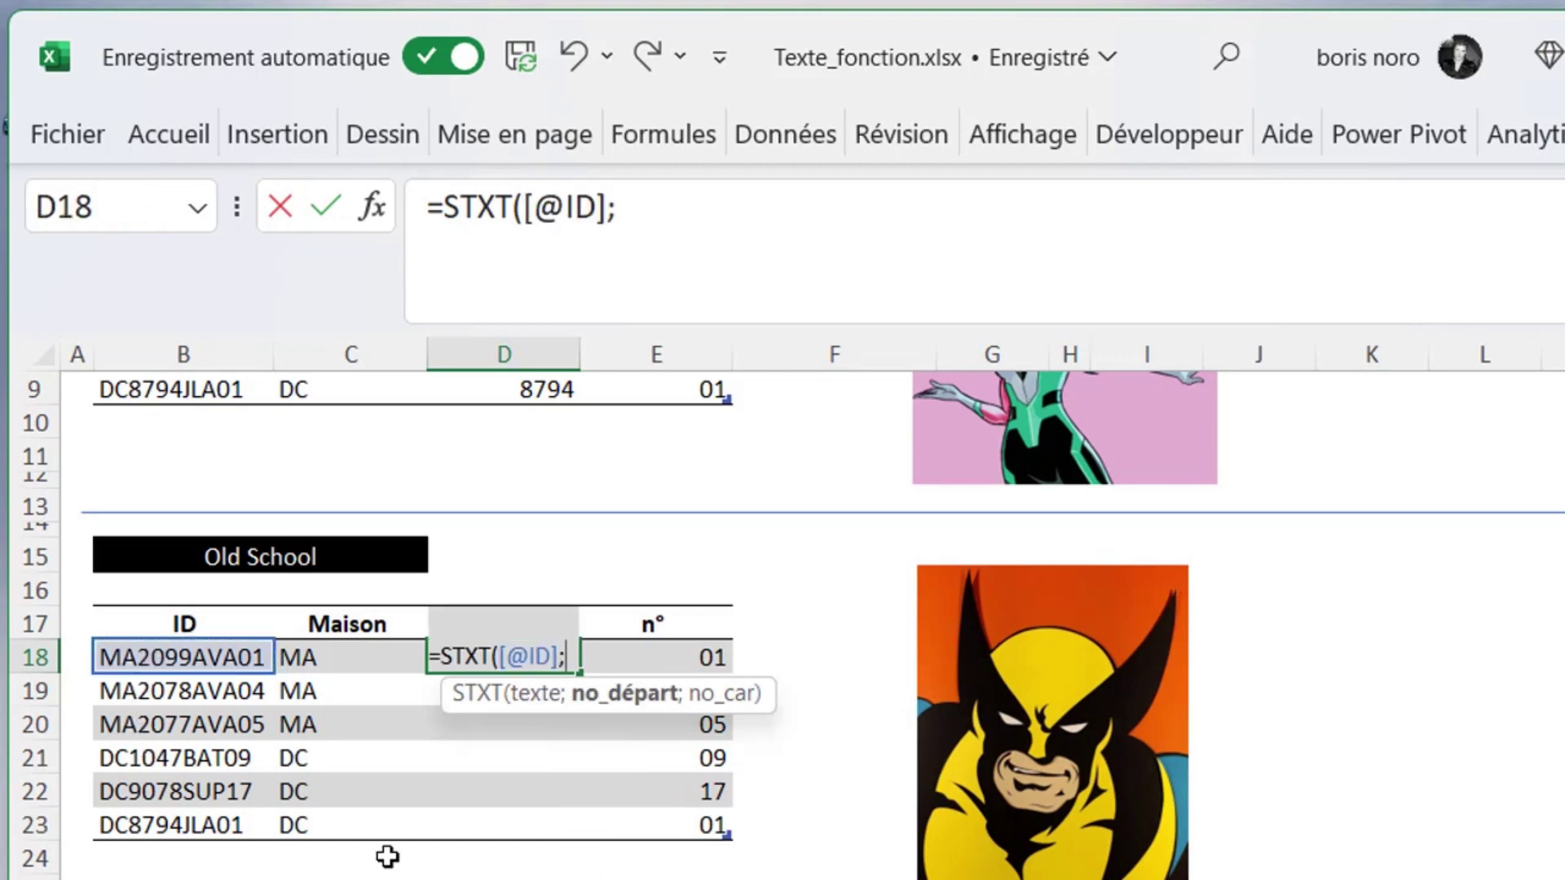
type("3")
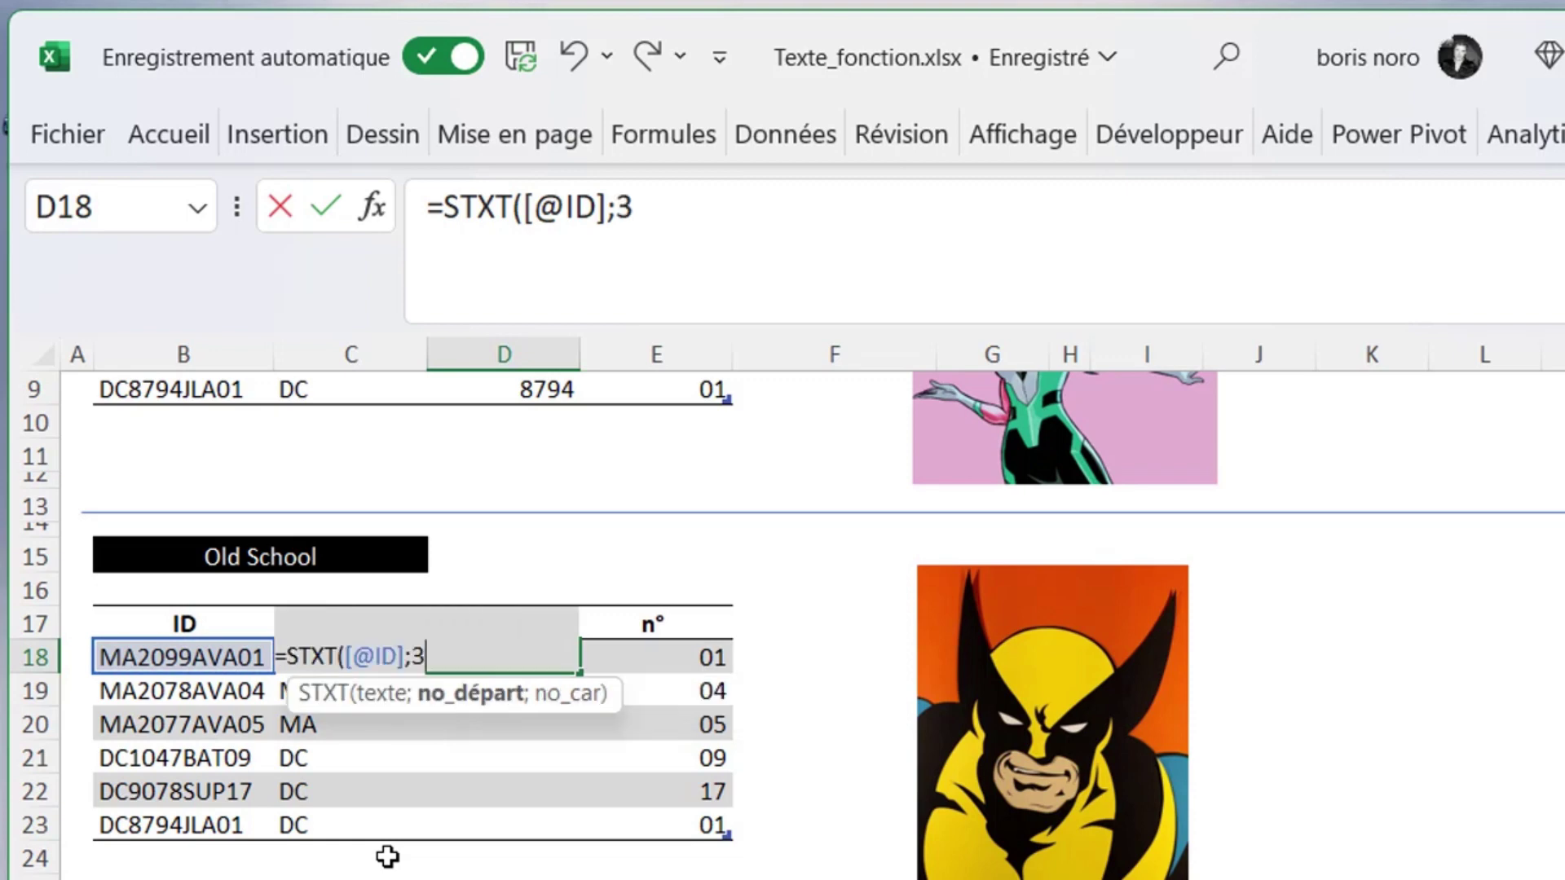
type(";4")
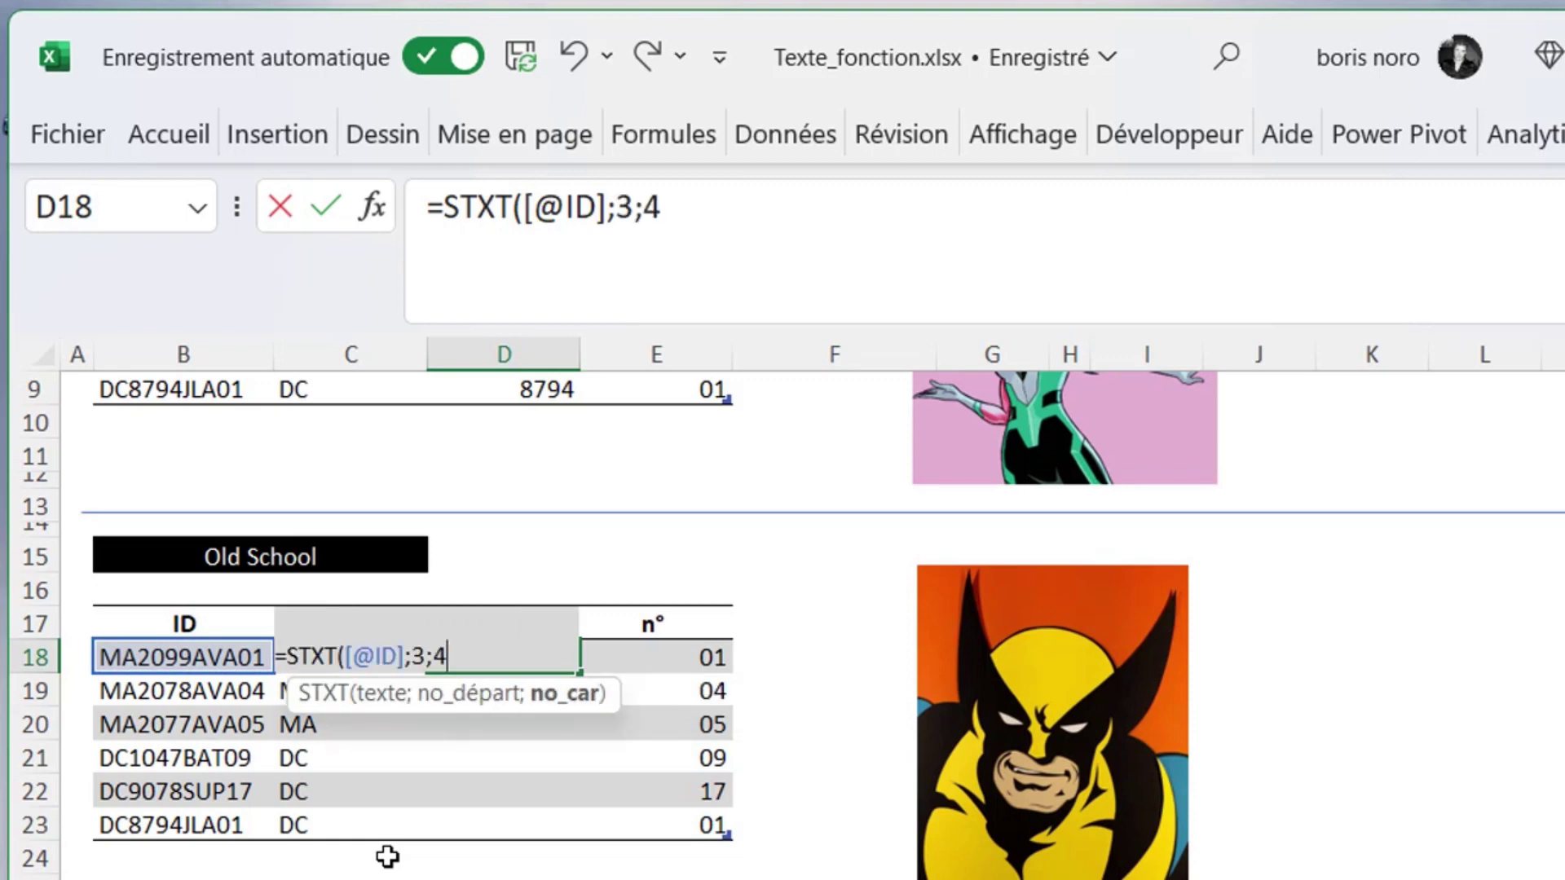
type(")")
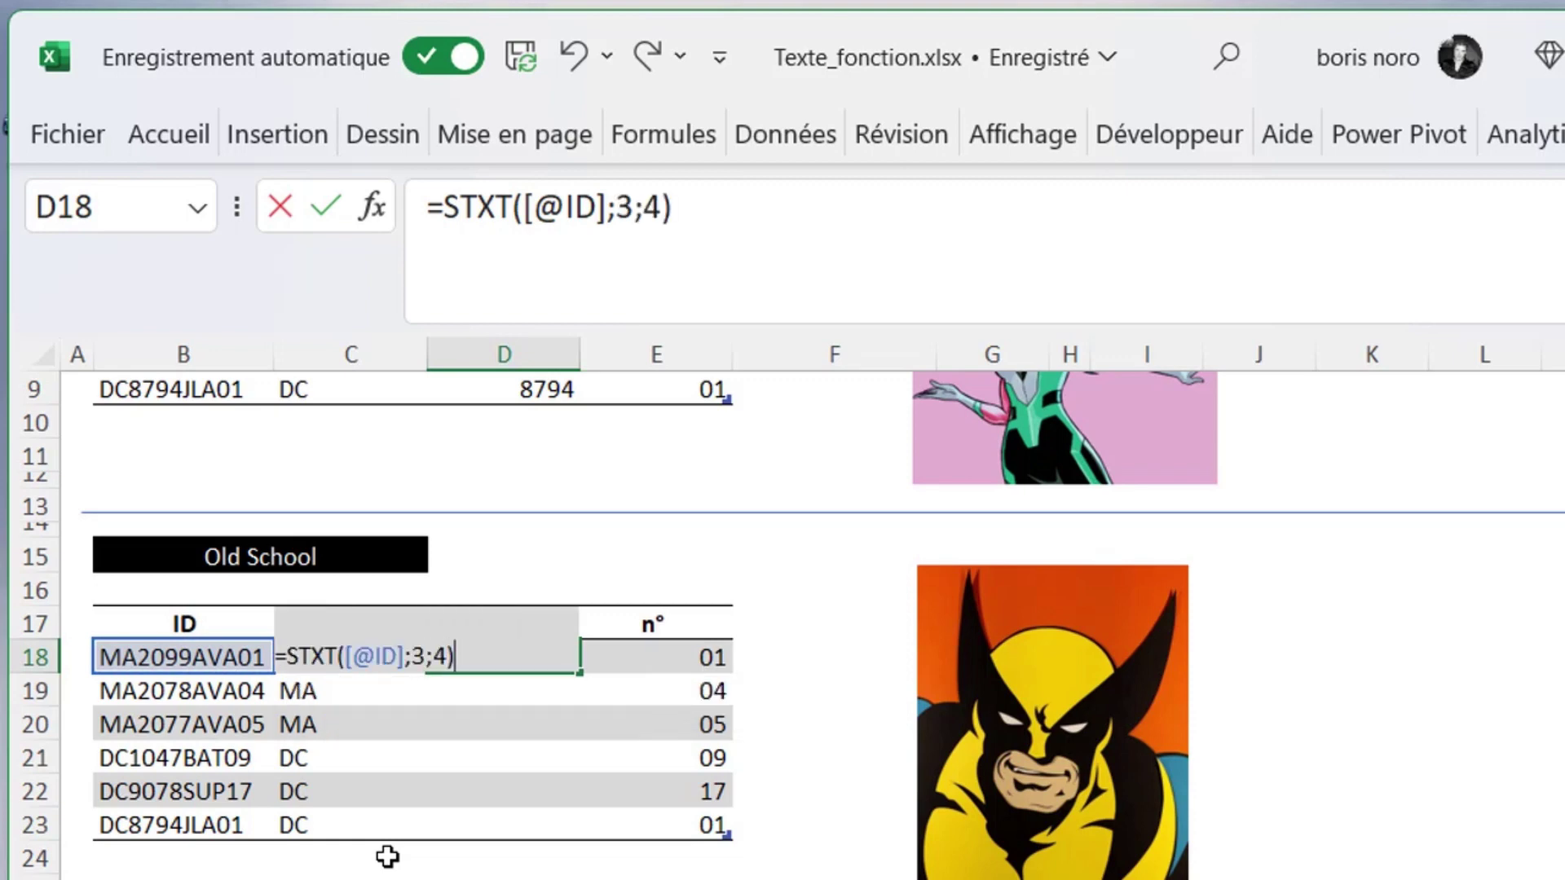
key("Return")
left_click(656, 877)
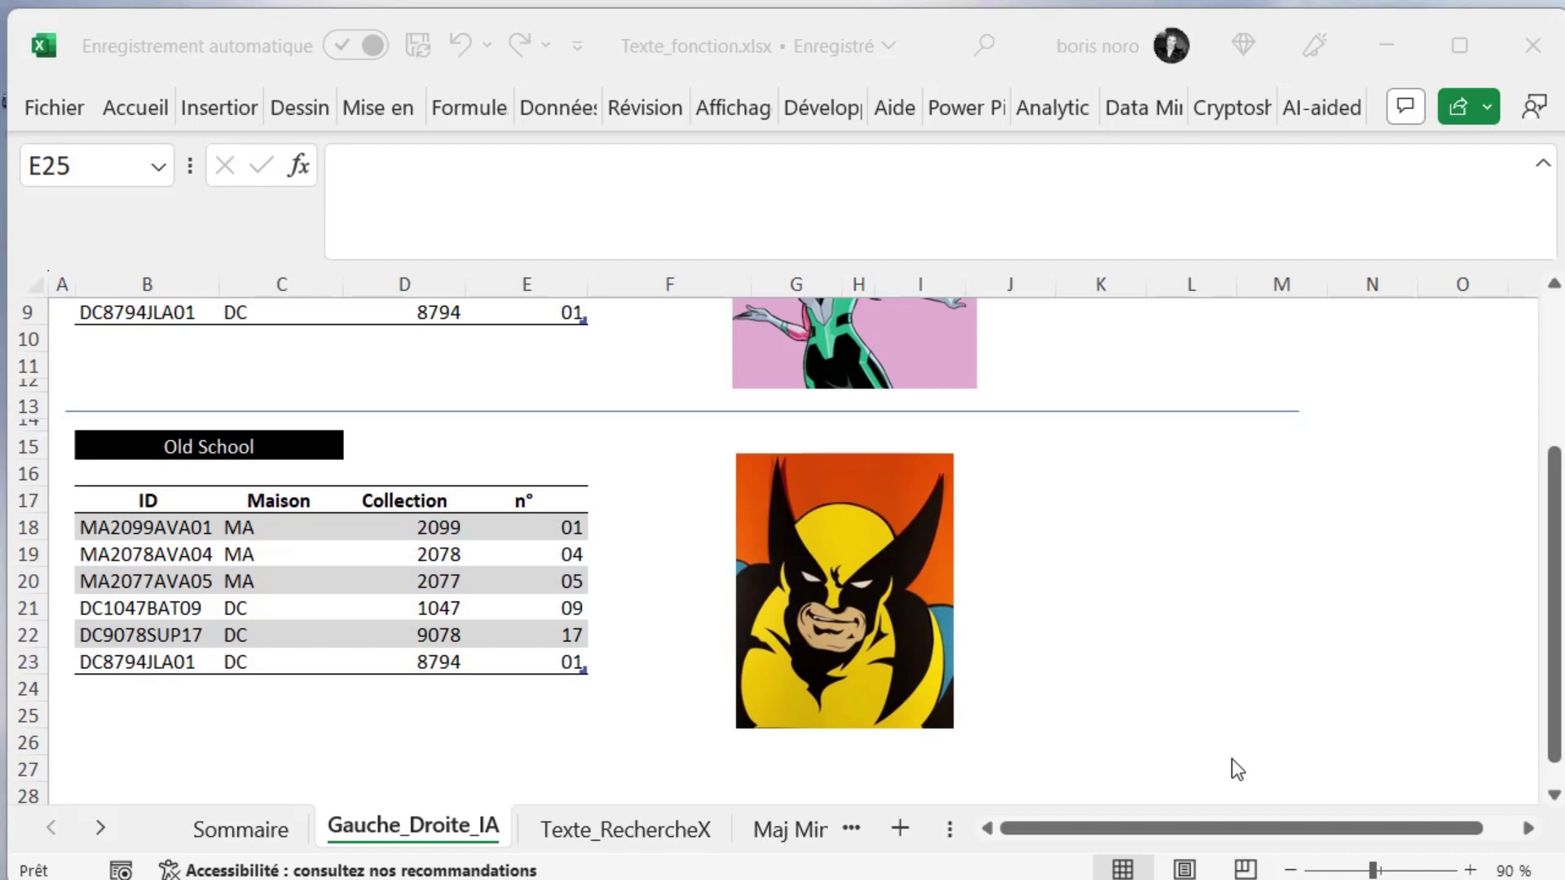
Switch to the Texte_RechercheX sheet.
left_click(603, 828)
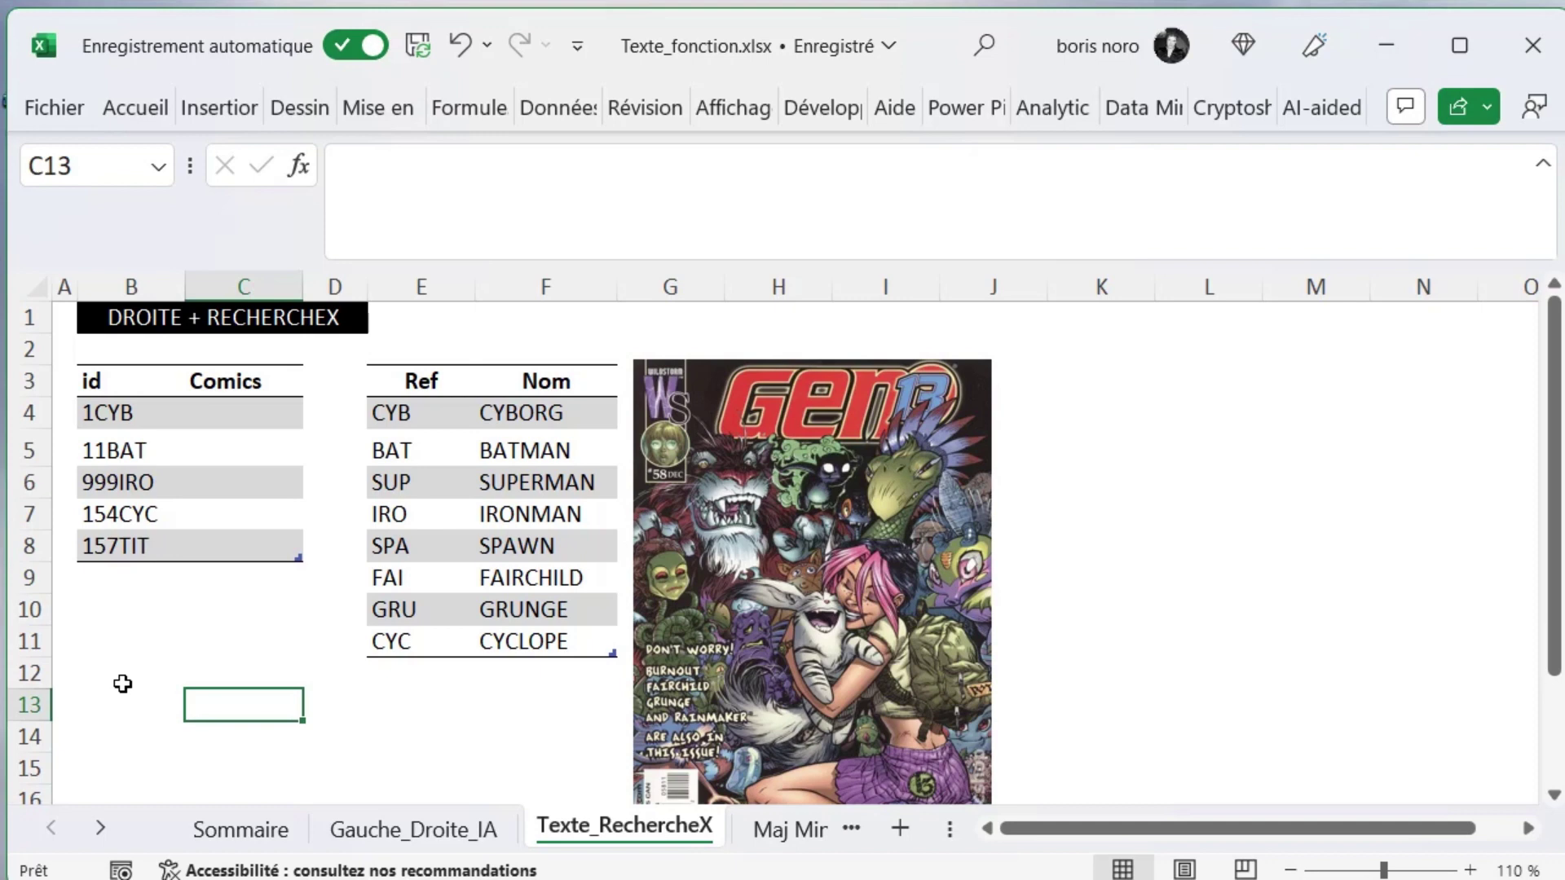
left_click(234, 414)
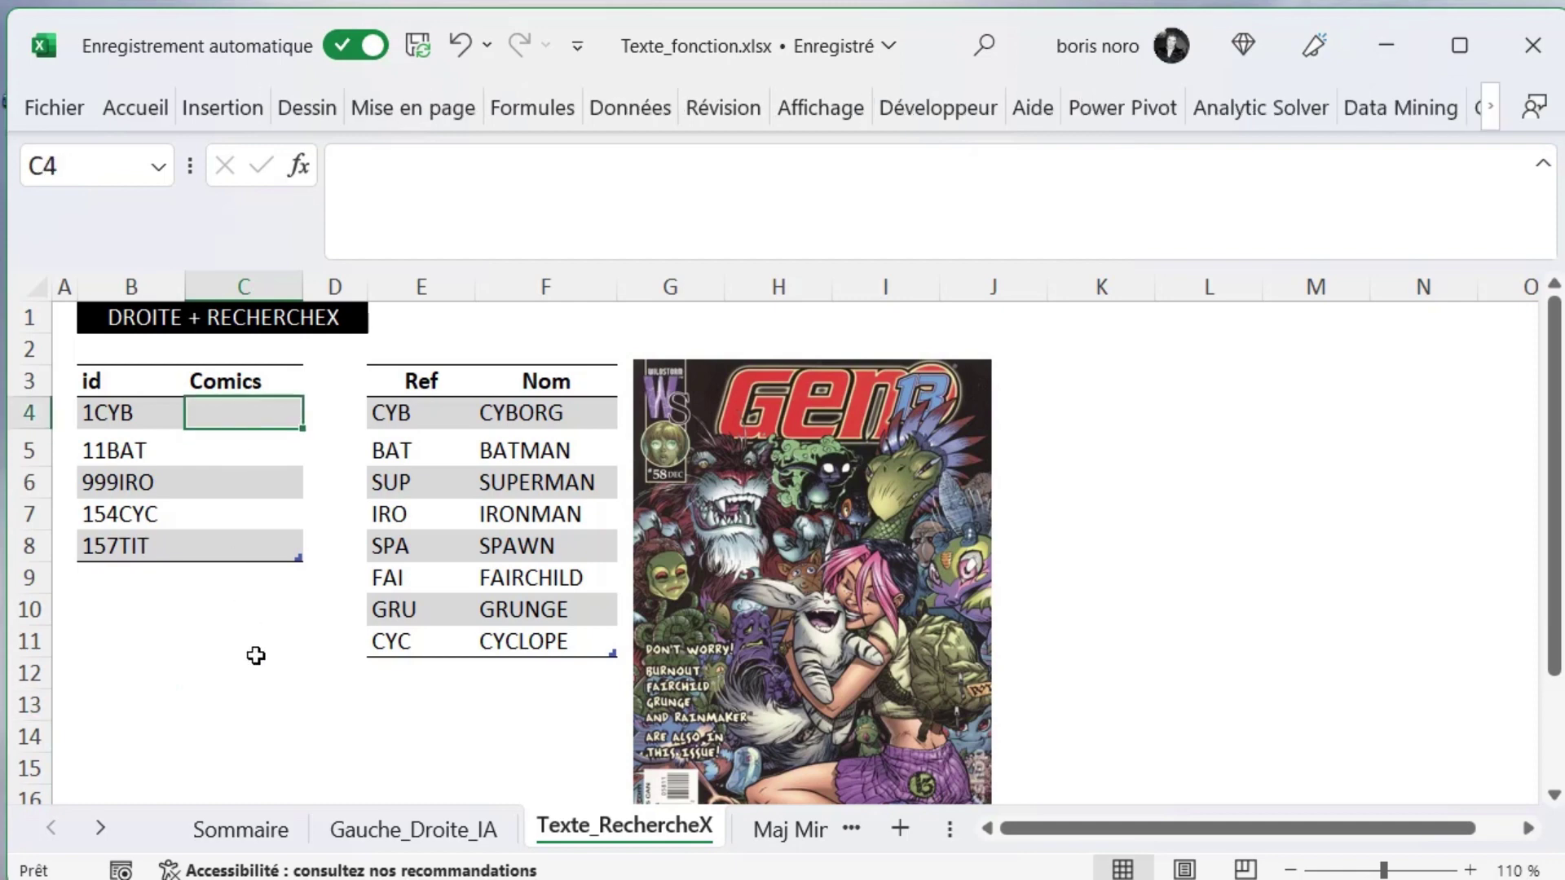
type("=DROITE(")
left_click(112, 414)
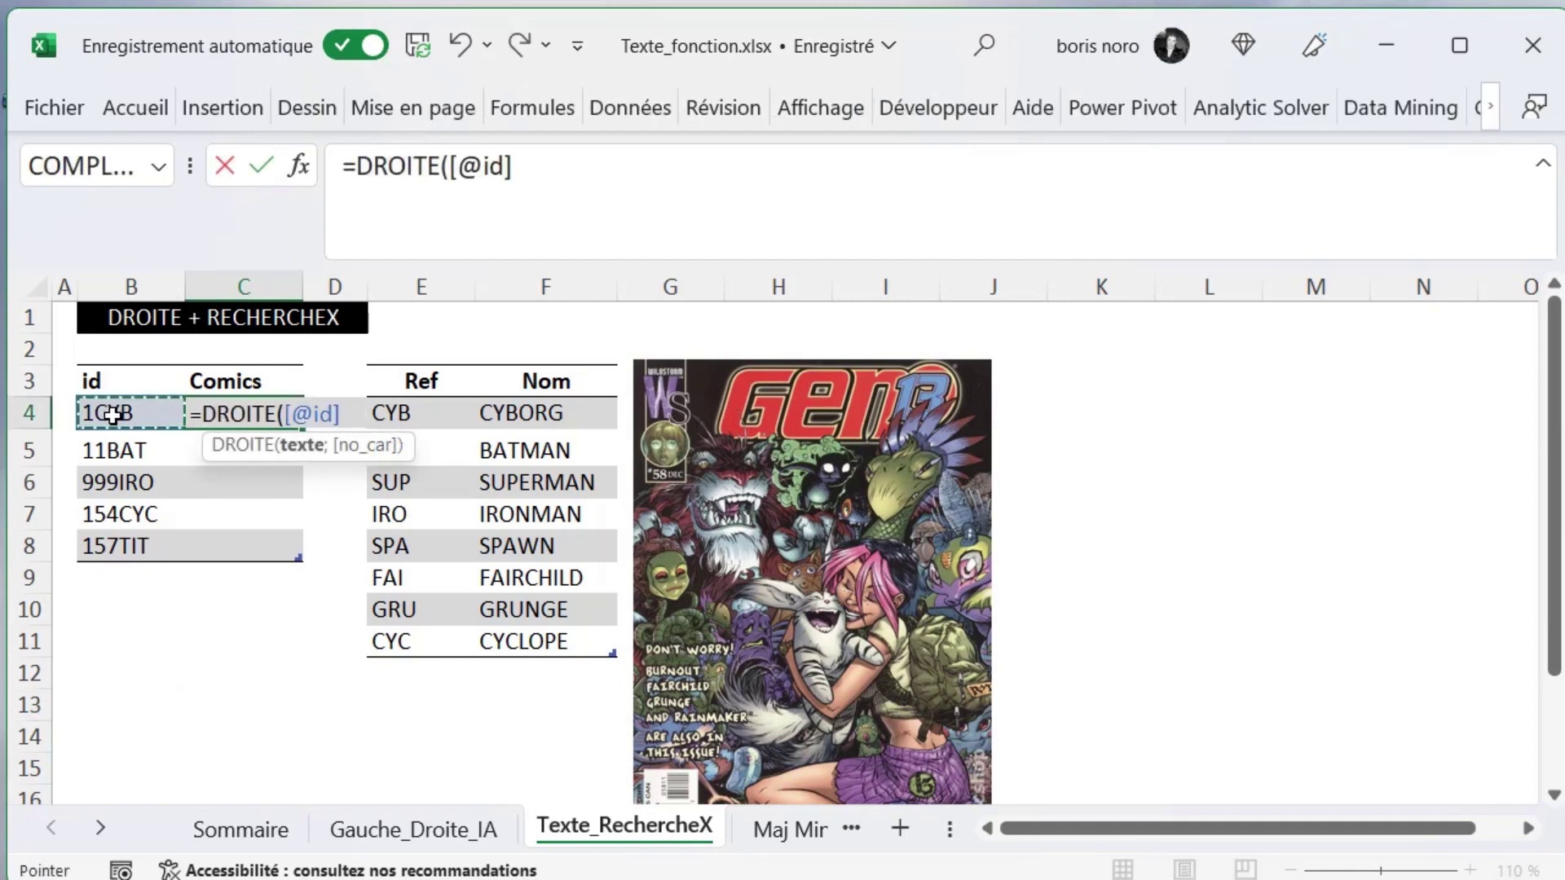
type(";3")
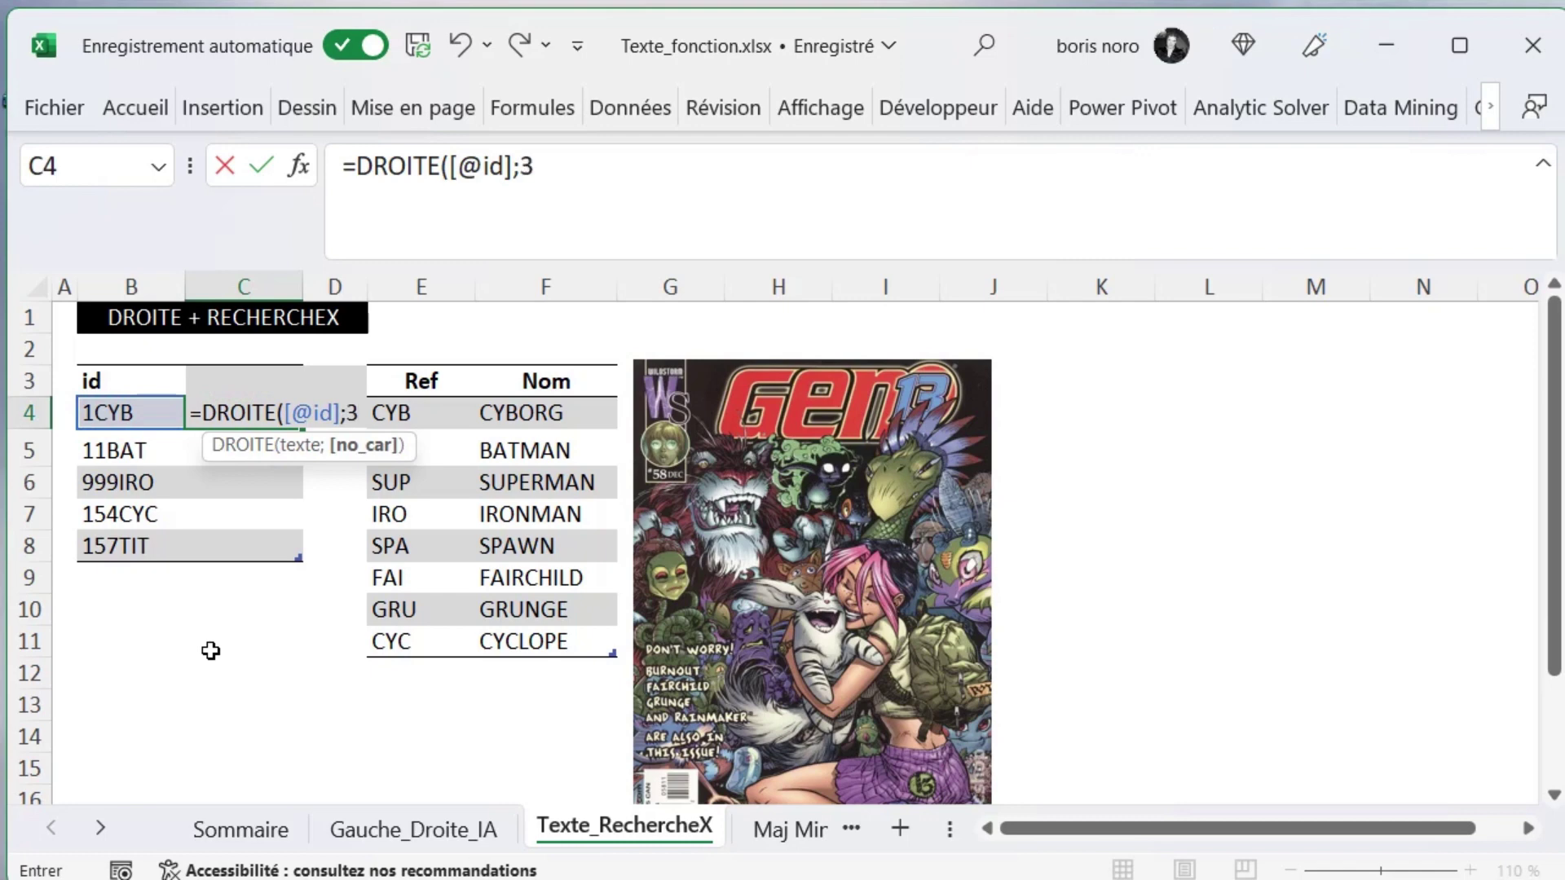
type(")")
key("Return")
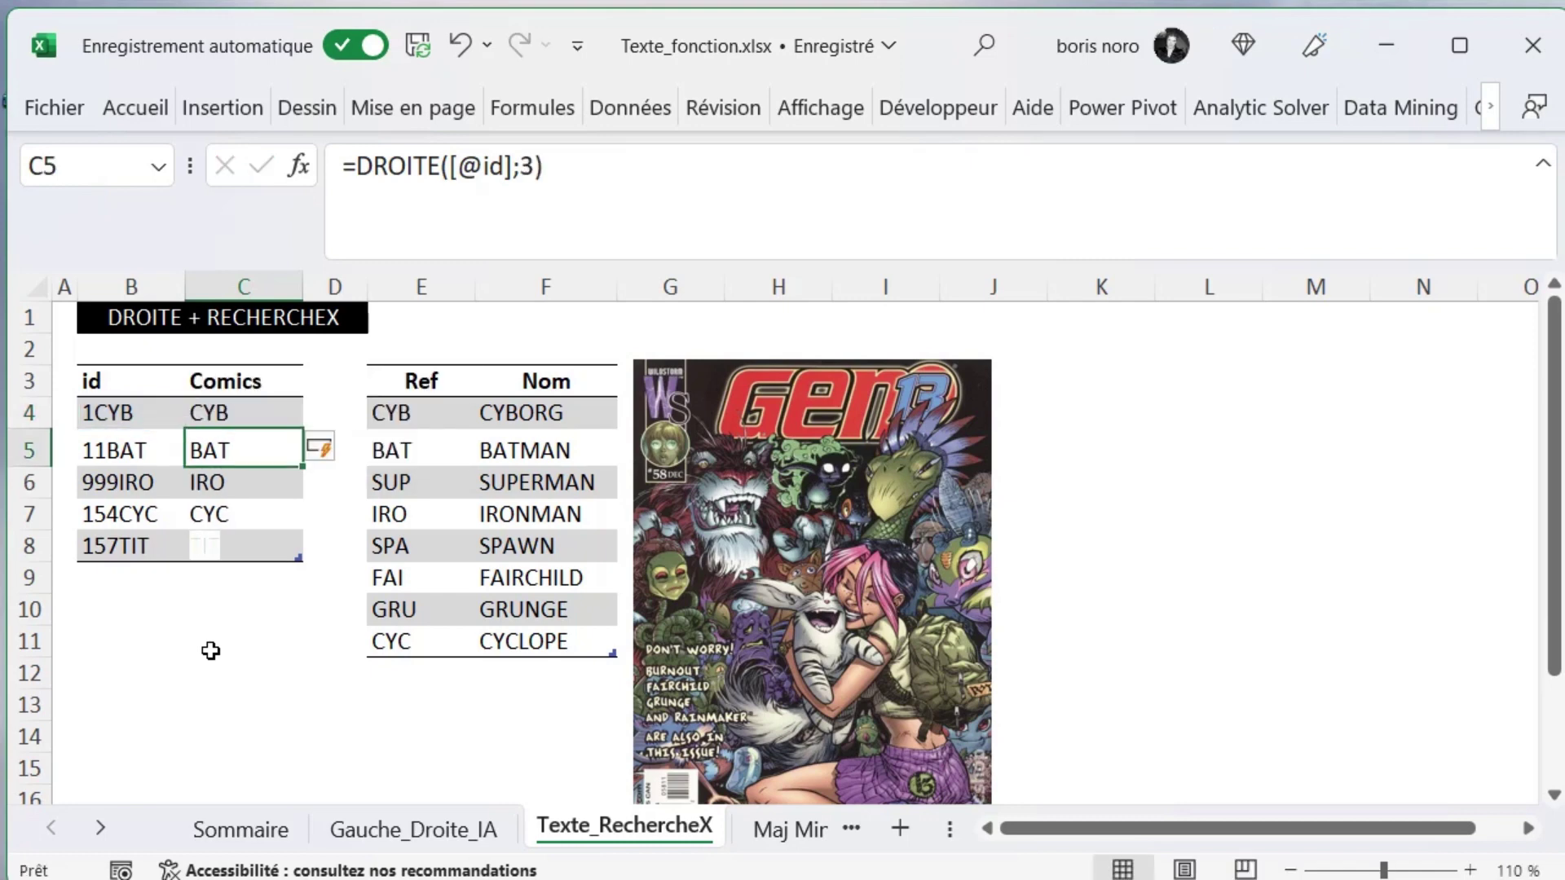
left_click(280, 693)
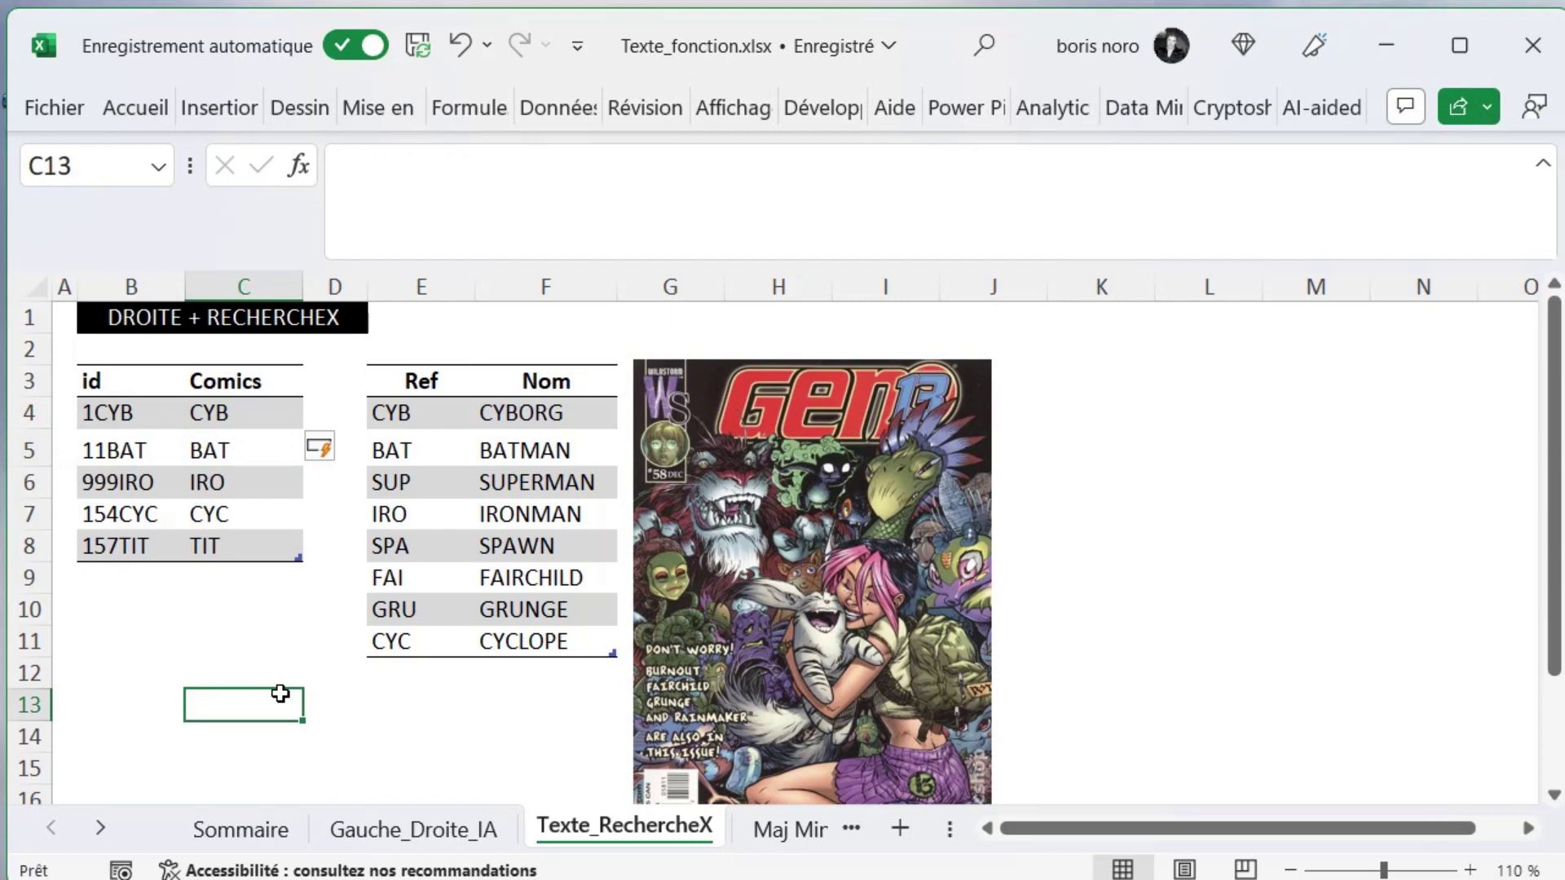
key("ctrl+z")
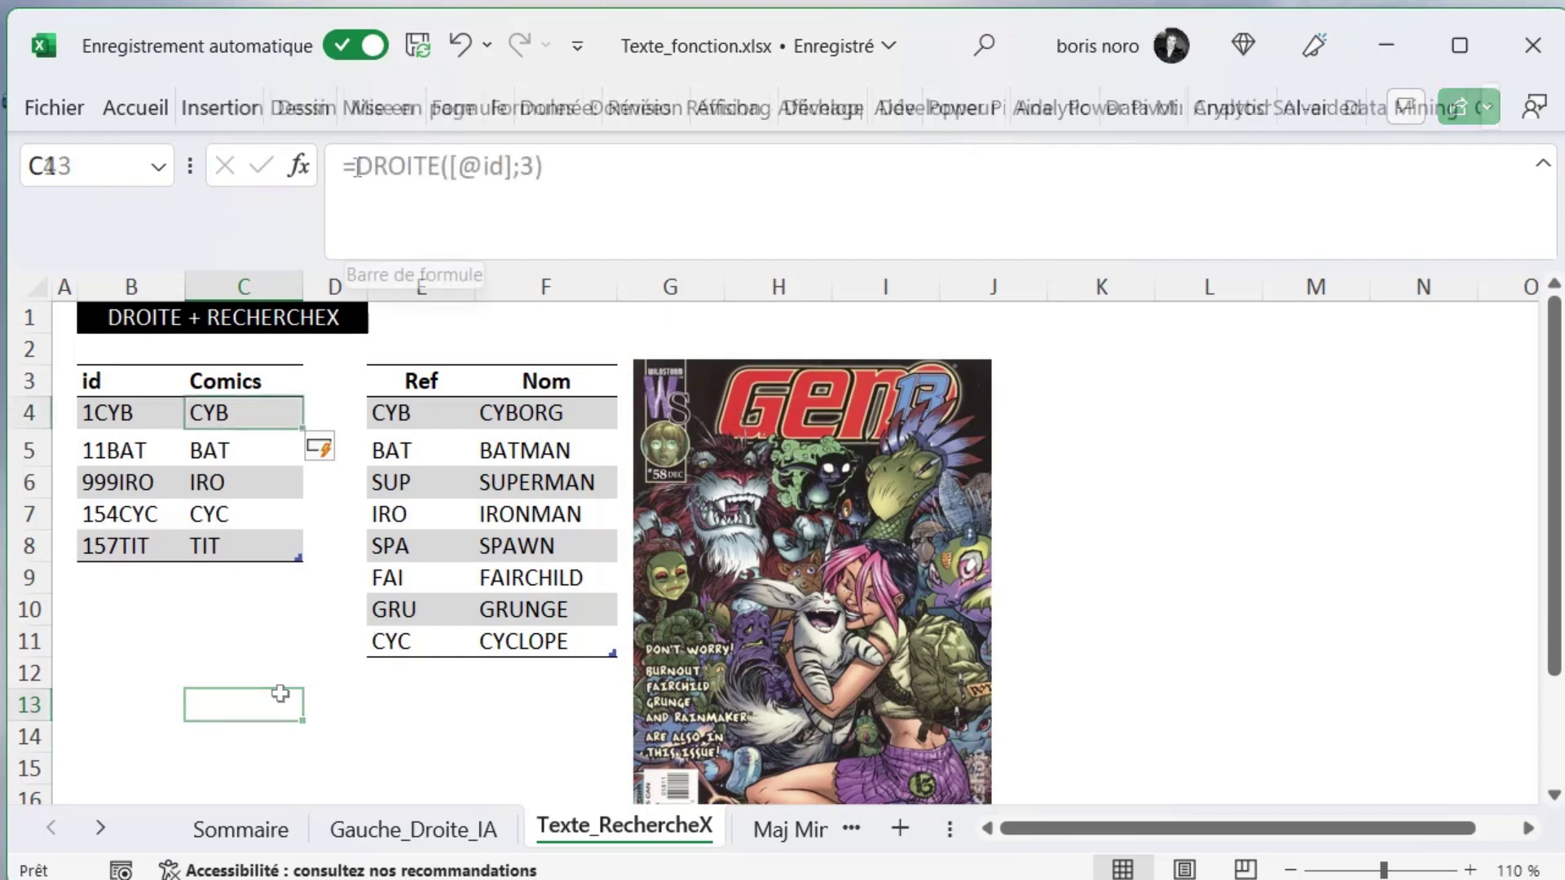
left_click(356, 165)
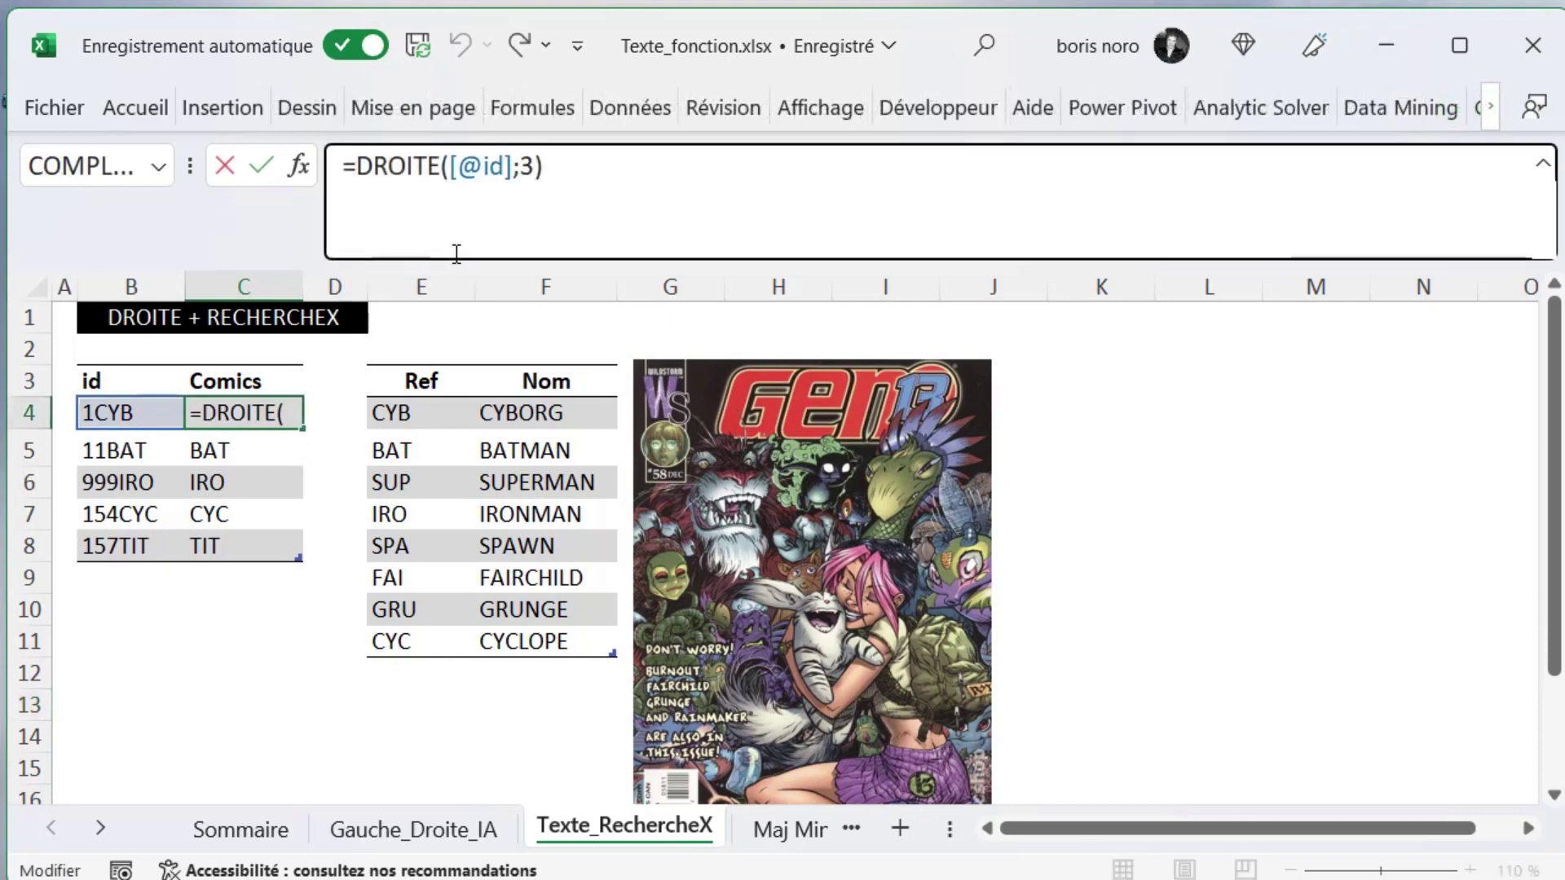
type("RE")
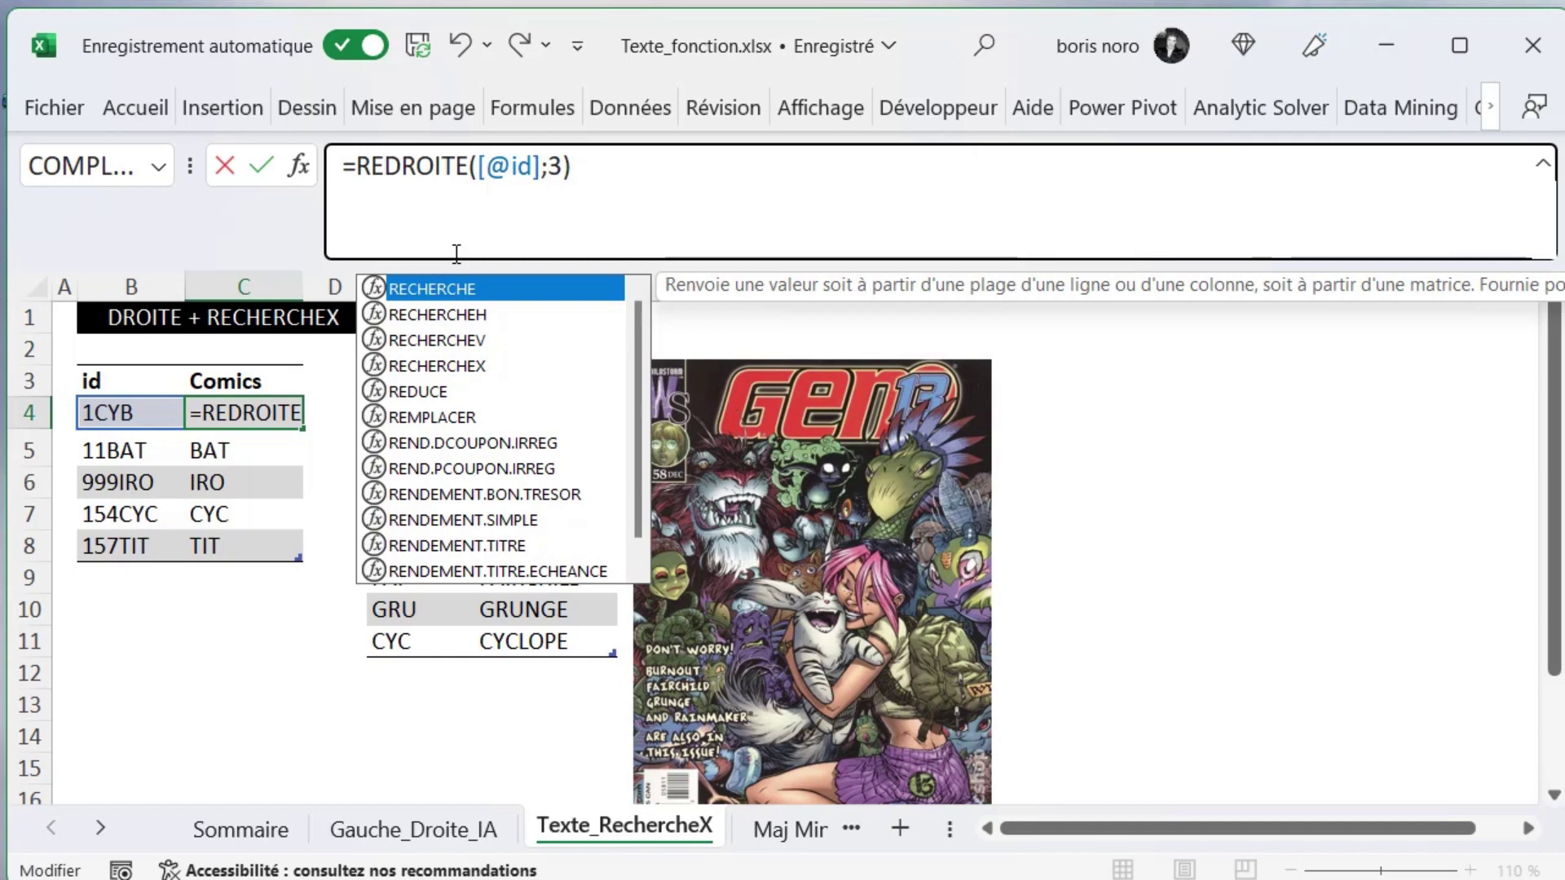
key("alt+Return")
type("CHERCHEX(")
left_click(540, 201)
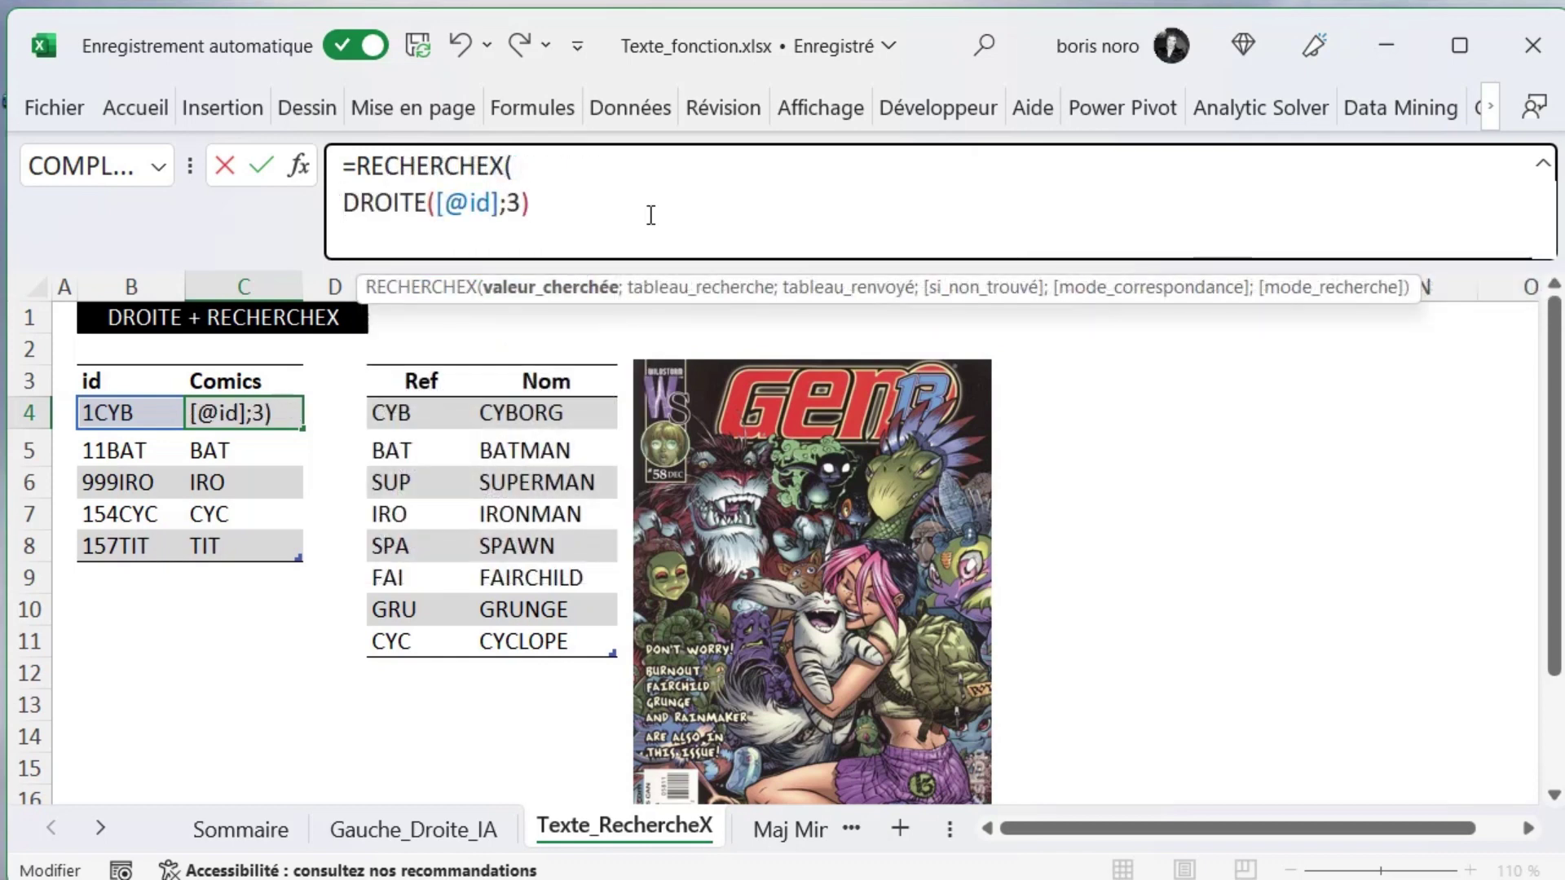
type(";")
key("alt+Return")
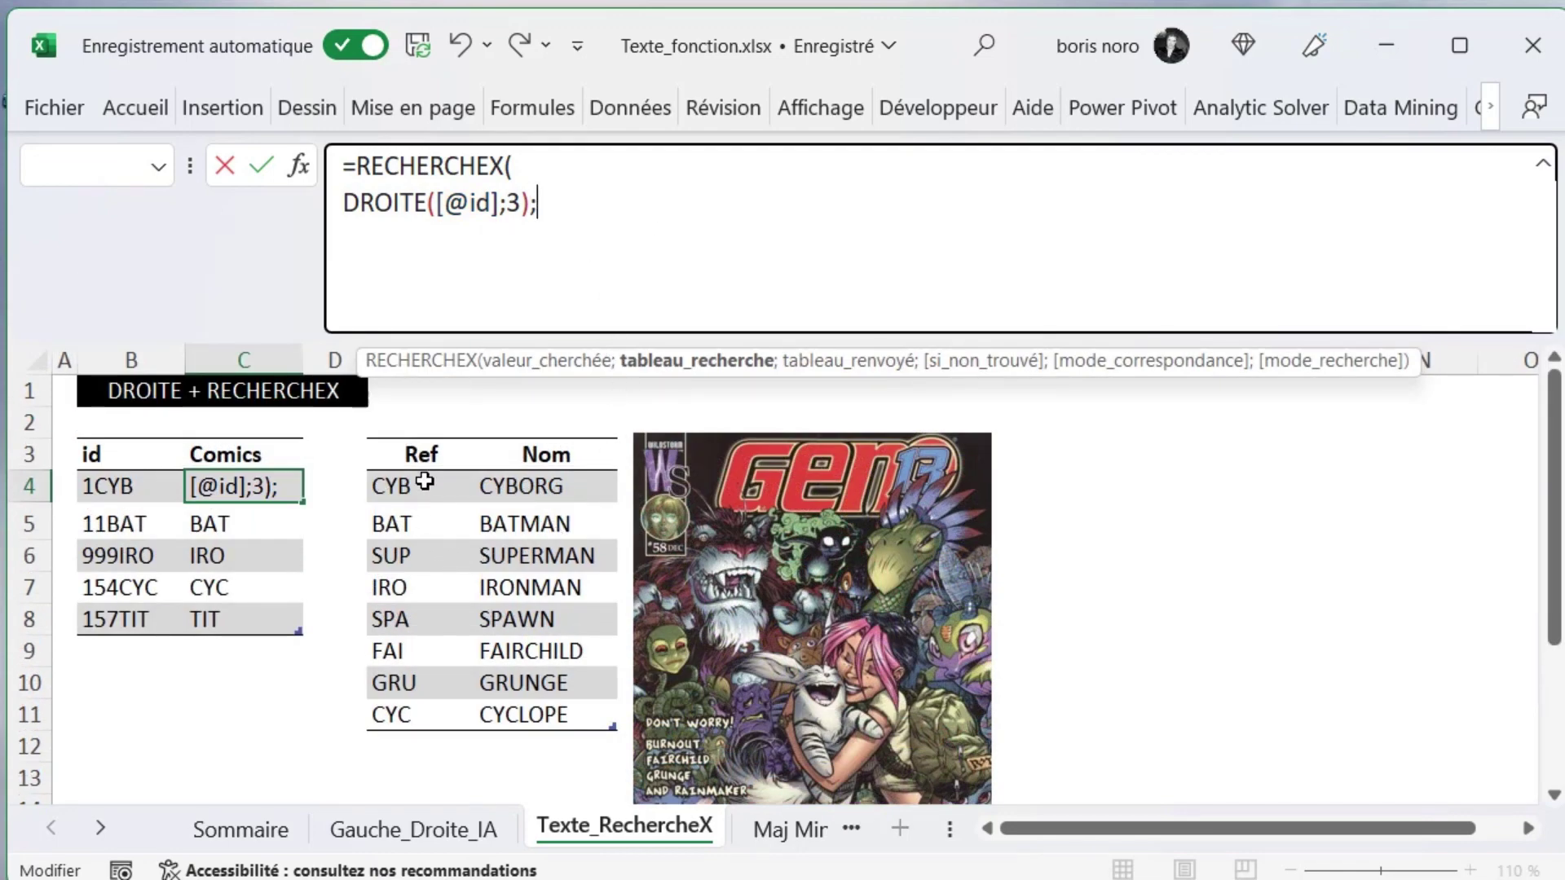
Add T_Nom[Ref] as the lookup range and T_Nom[Nom] as the return range, each on its own line.
left_click(423, 447)
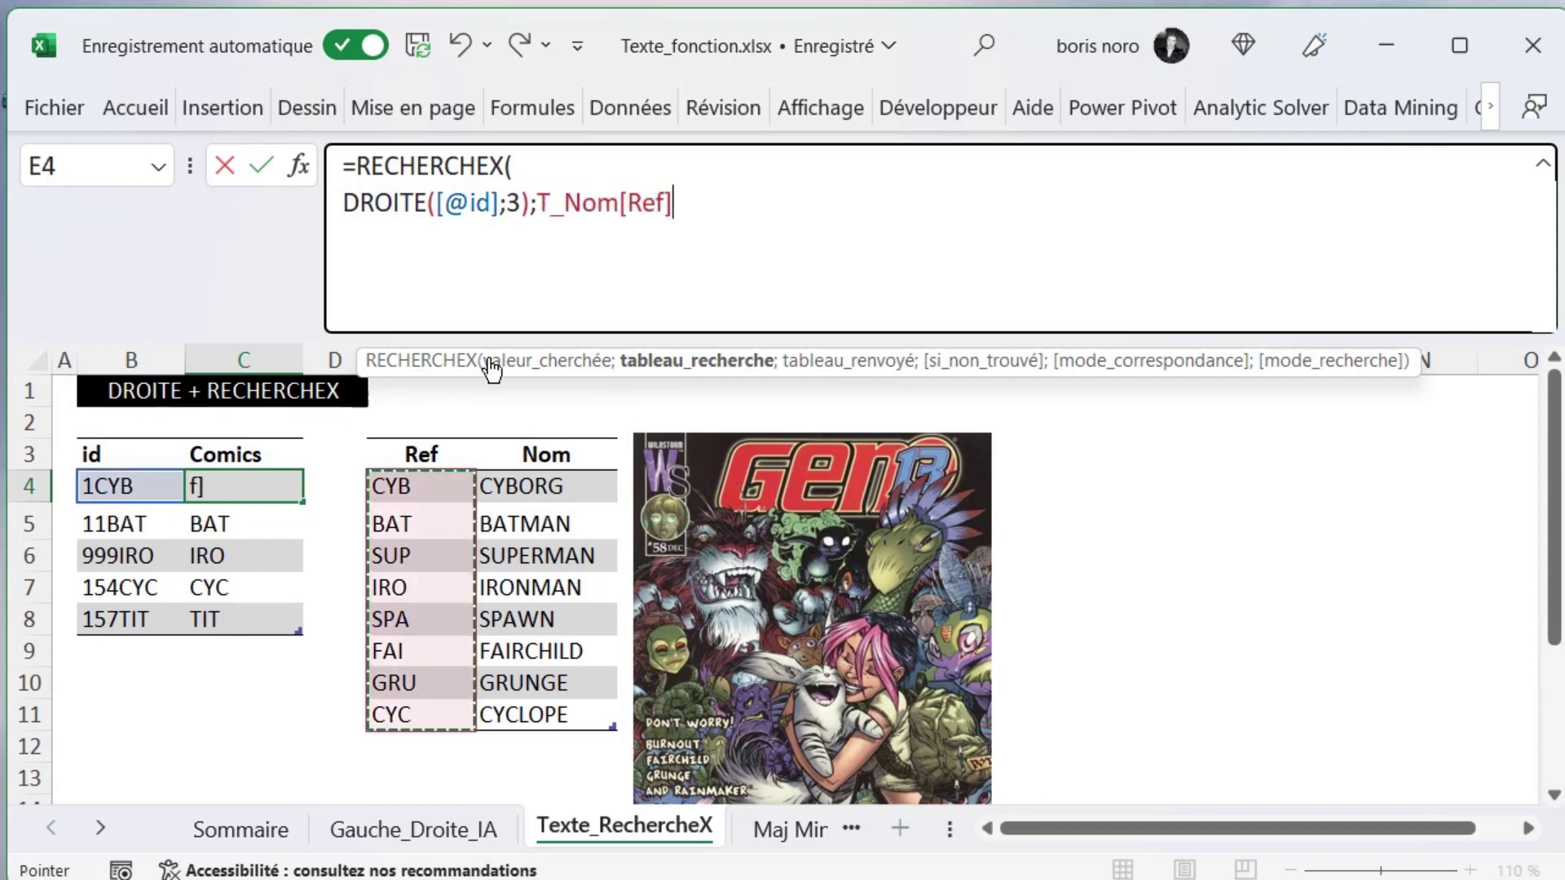
left_click(536, 202)
key("alt+Return")
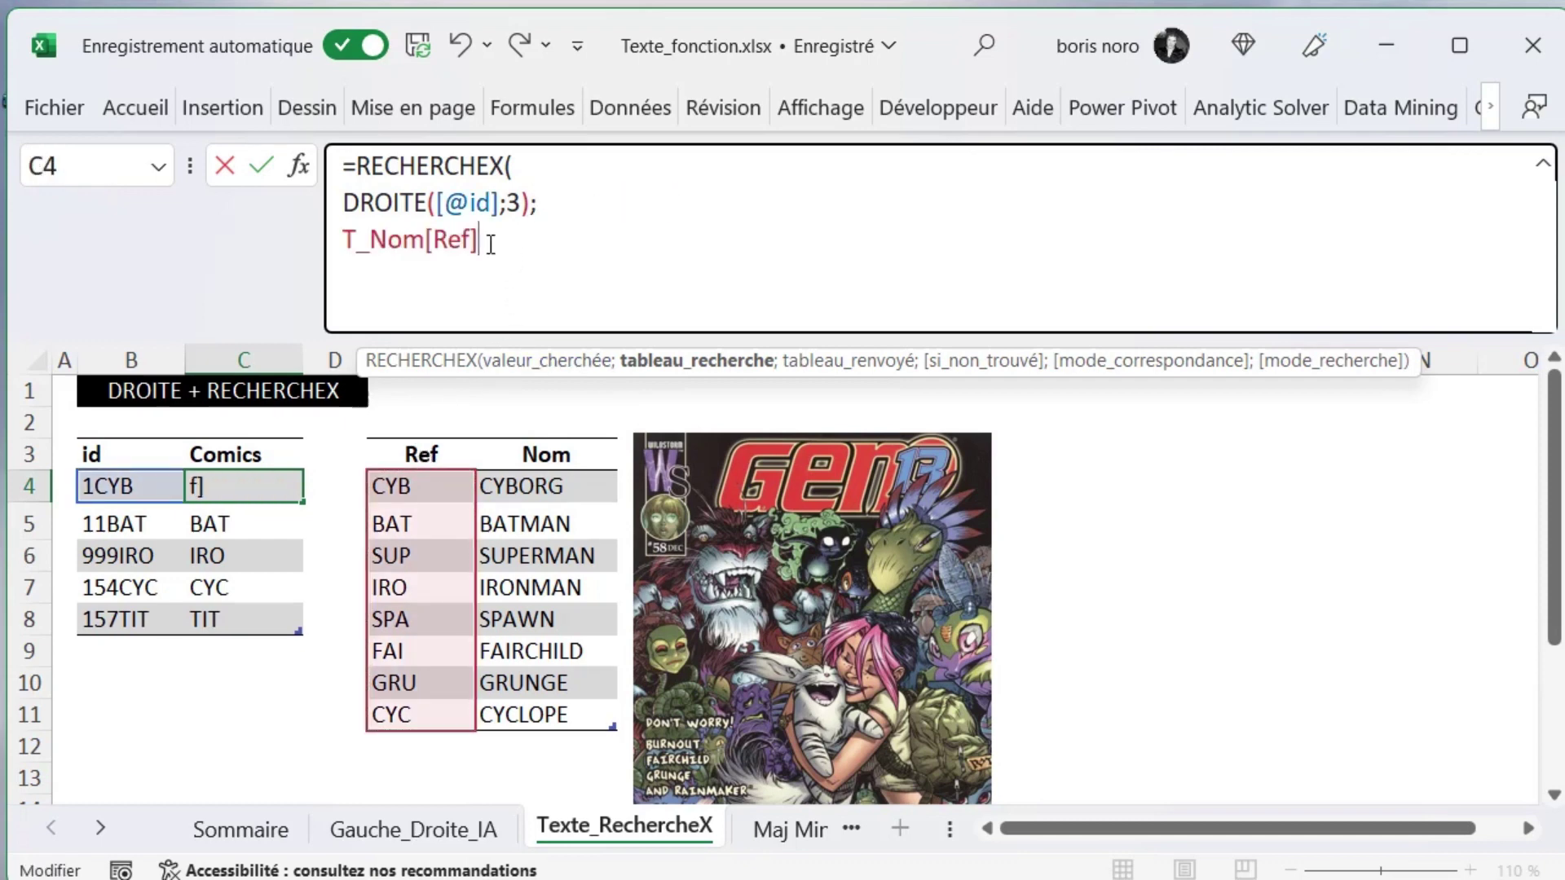
type(";")
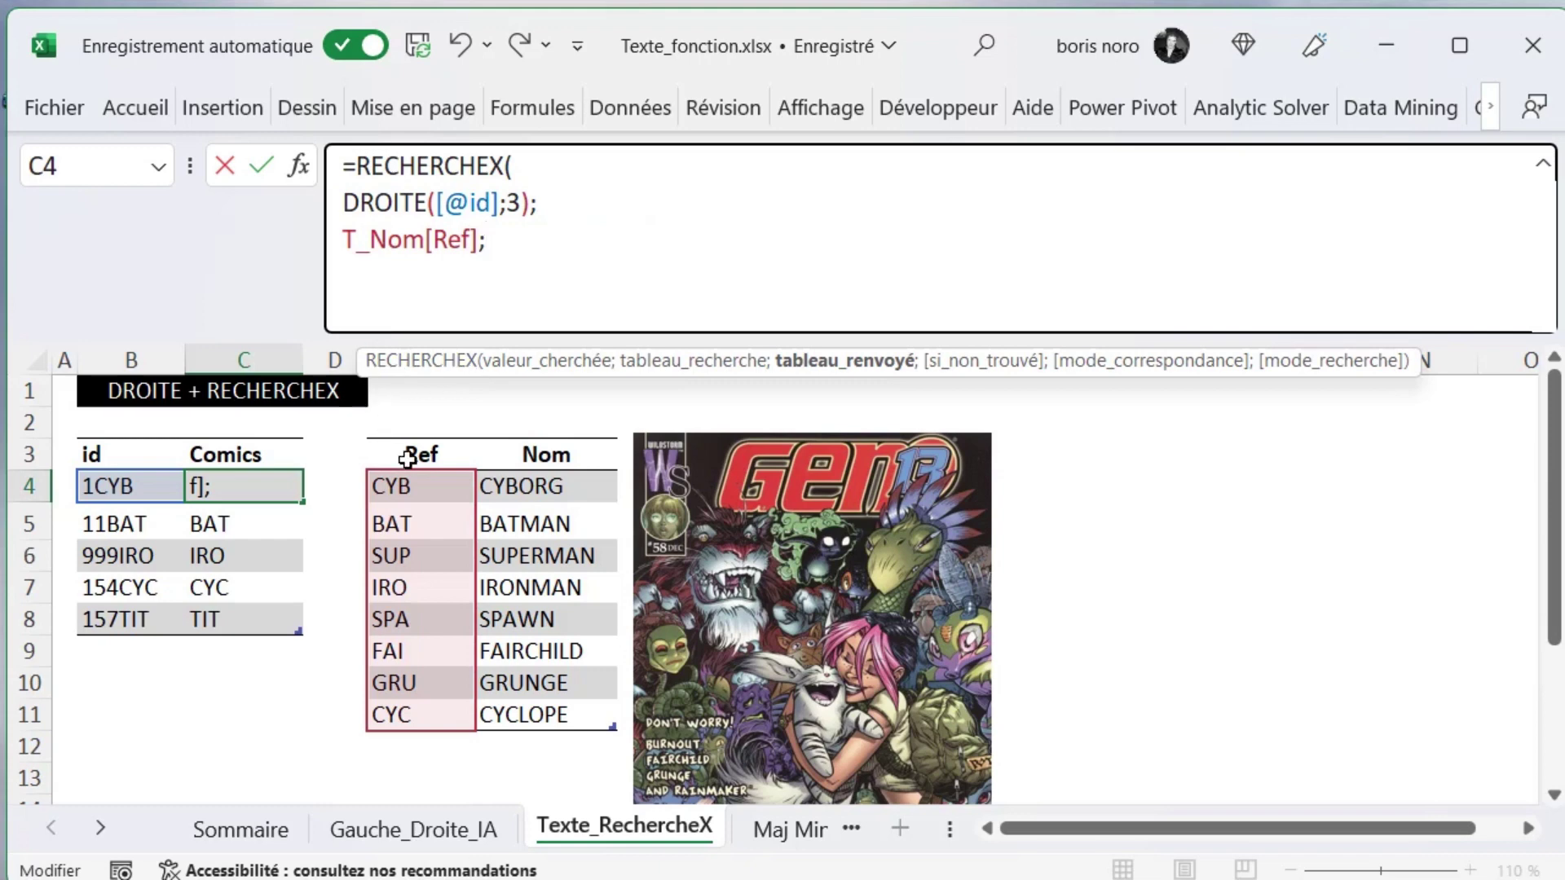
left_click(524, 438)
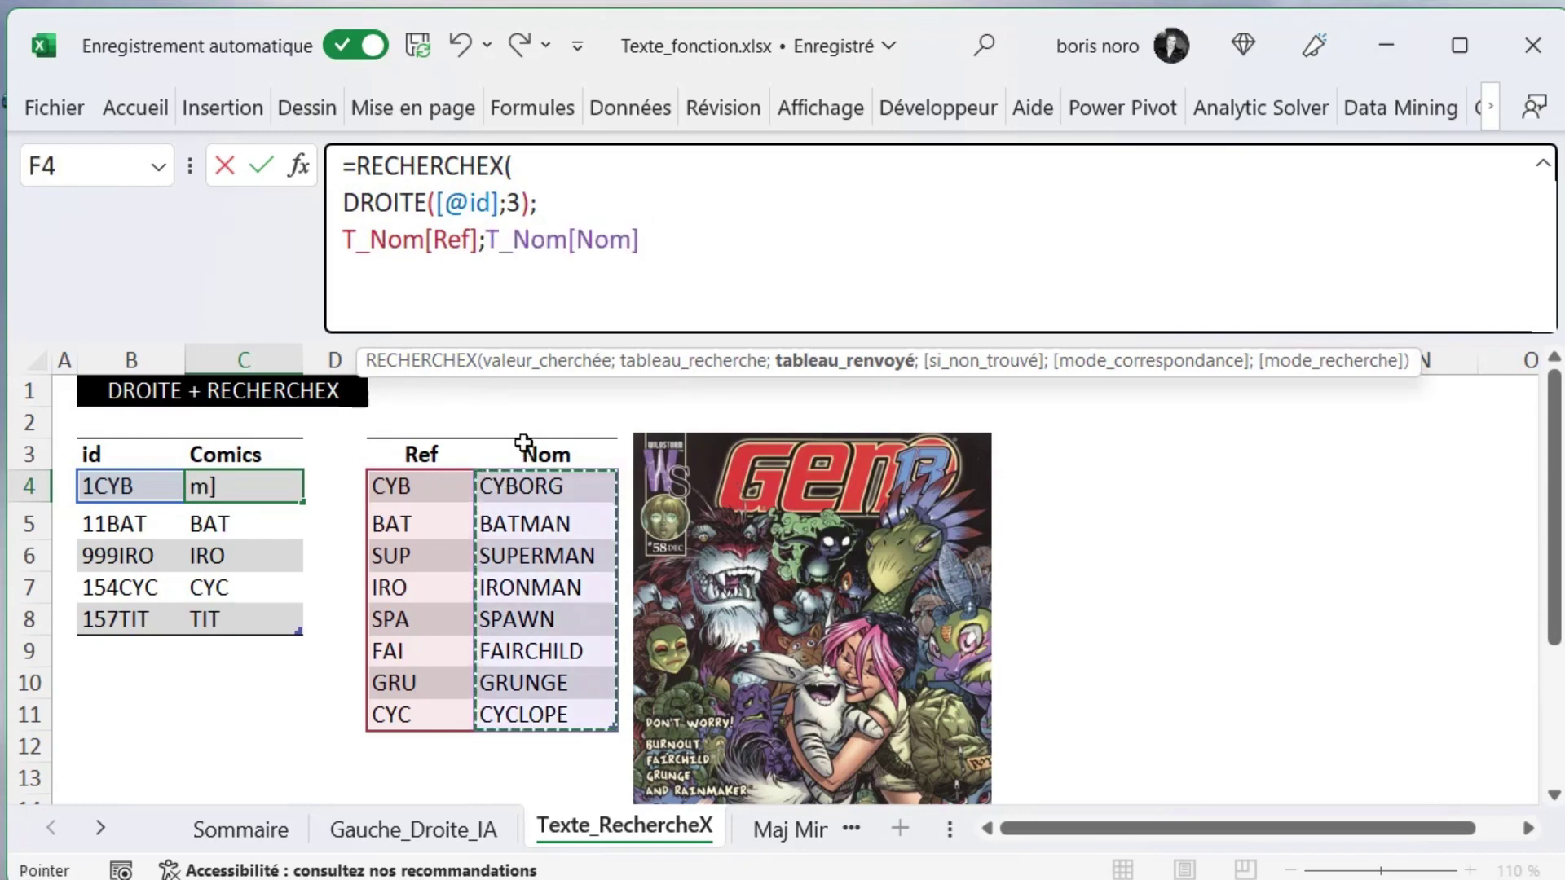
left_click(490, 238)
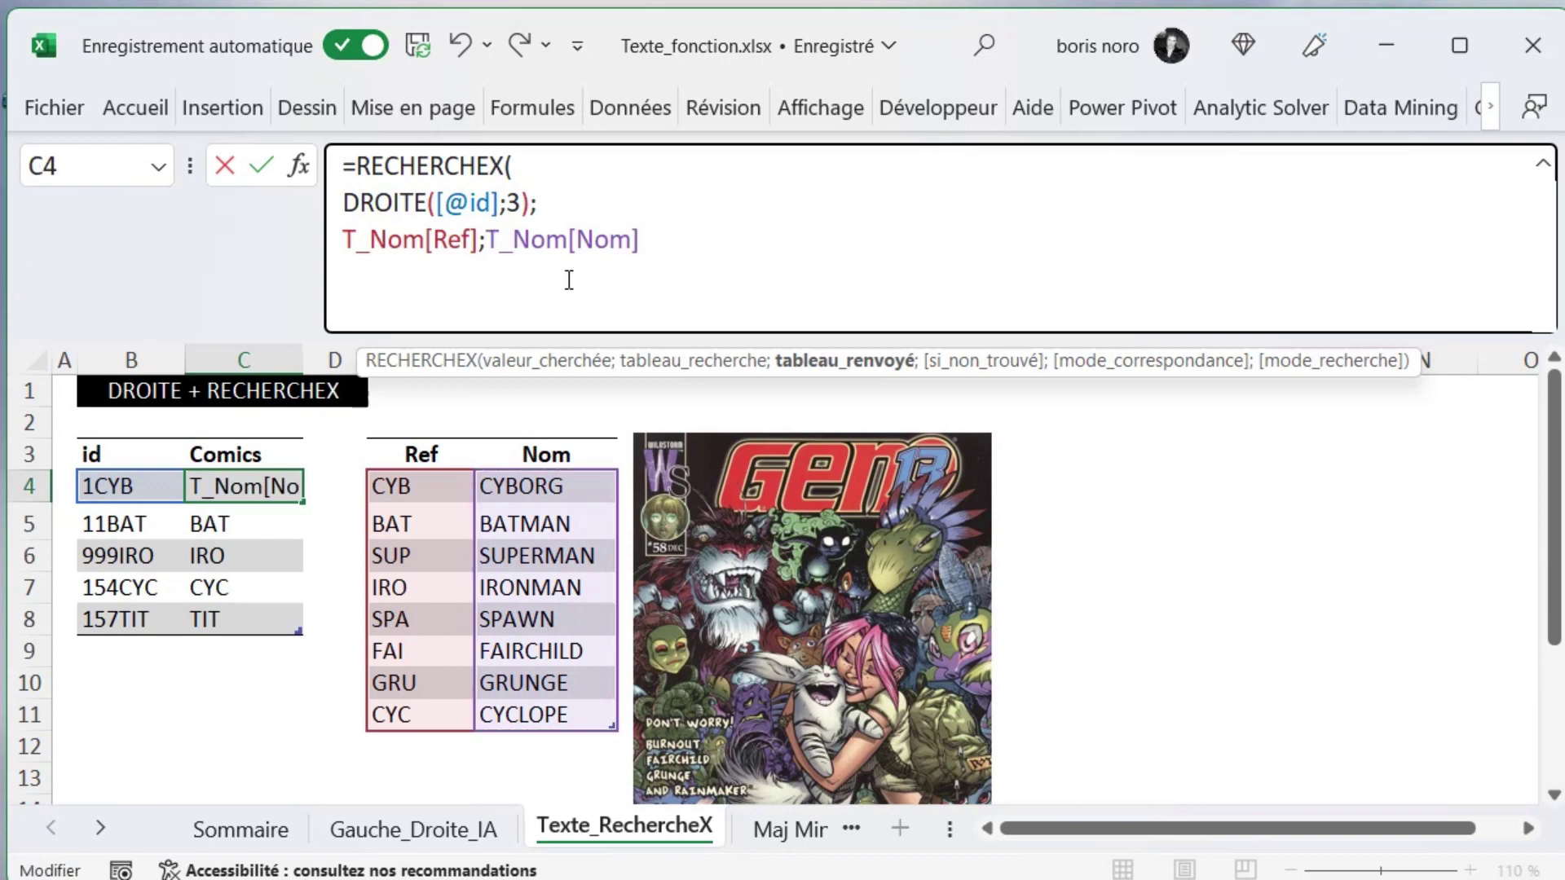
key("alt+Return")
left_click(599, 272)
type(";")
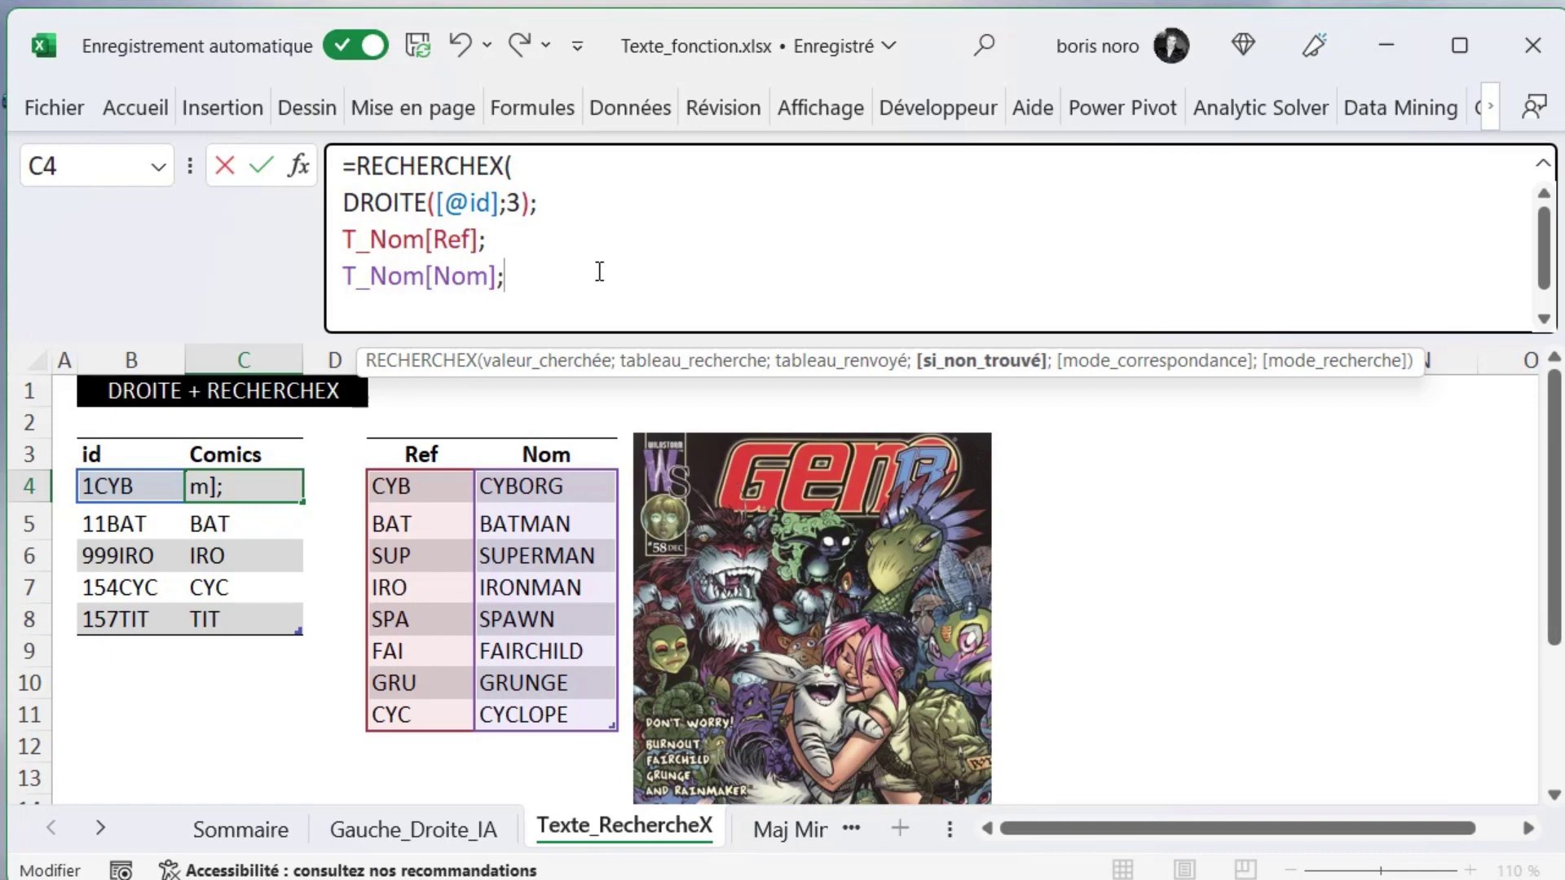
key("super+semicolon")
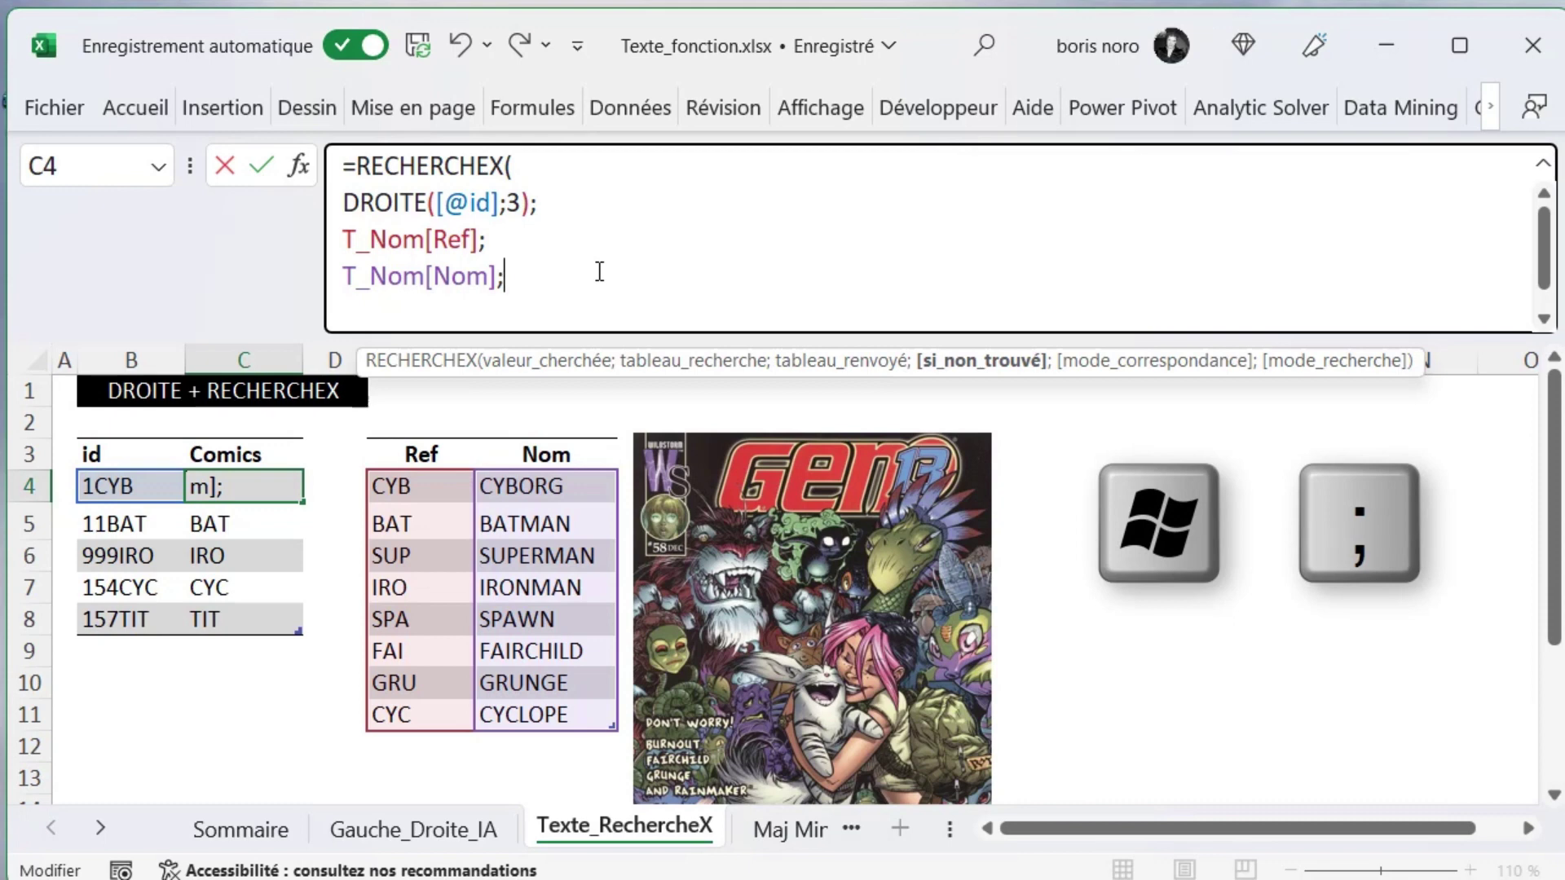
Use a ghost emoji as the not-found value and finish the RECHERCHEX formula for the column.
mouse_move(685, 334)
left_mouse_down()
mouse_move(930, 242)
mouse_move(940, 175)
left_mouse_up()
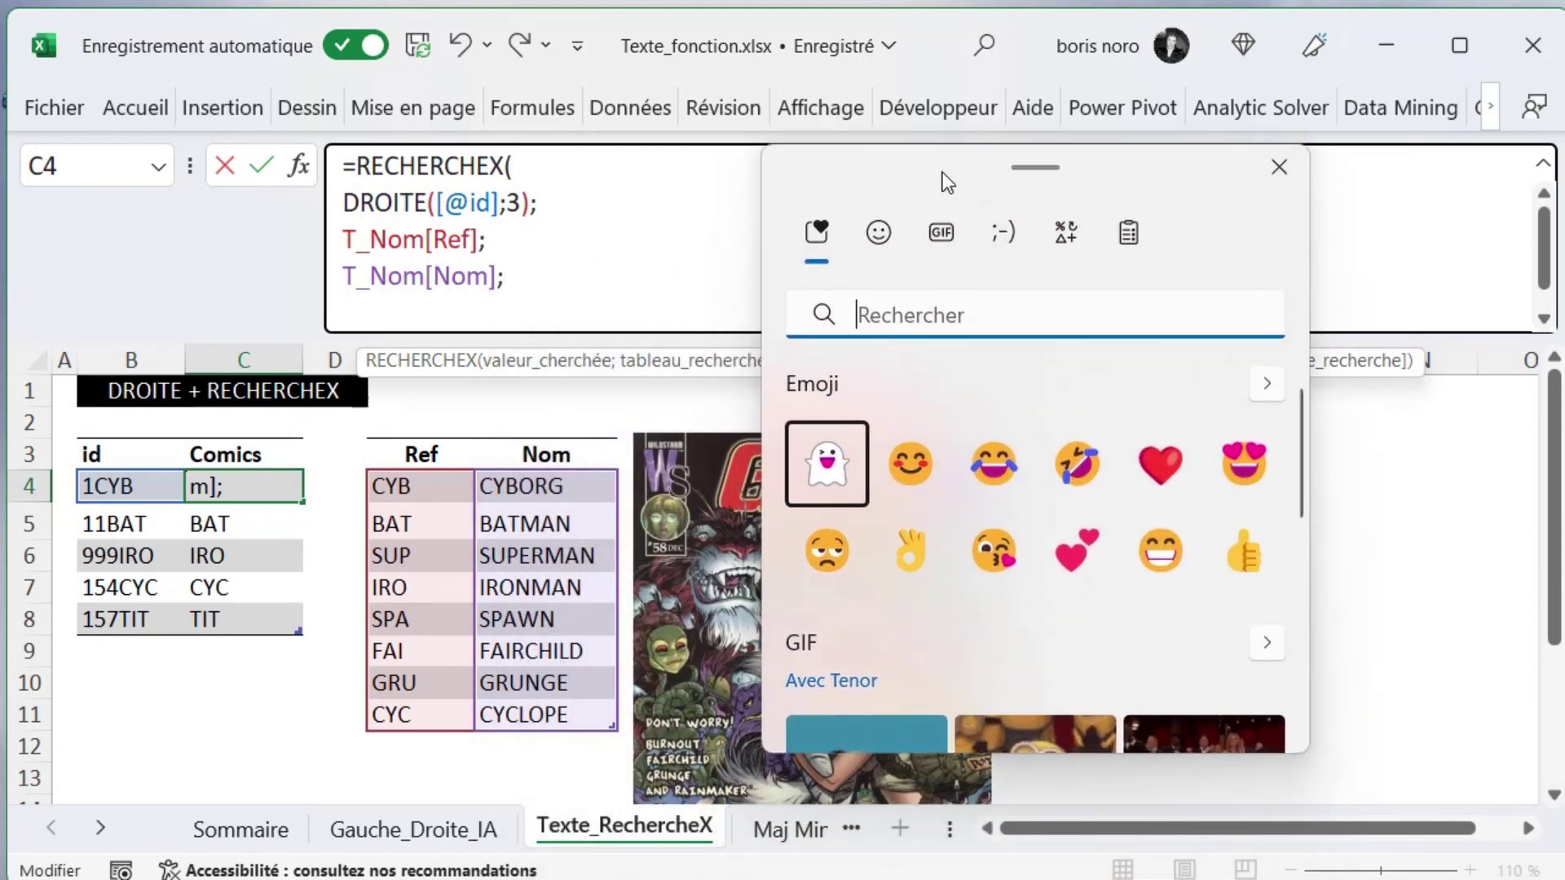
left_click(826, 464)
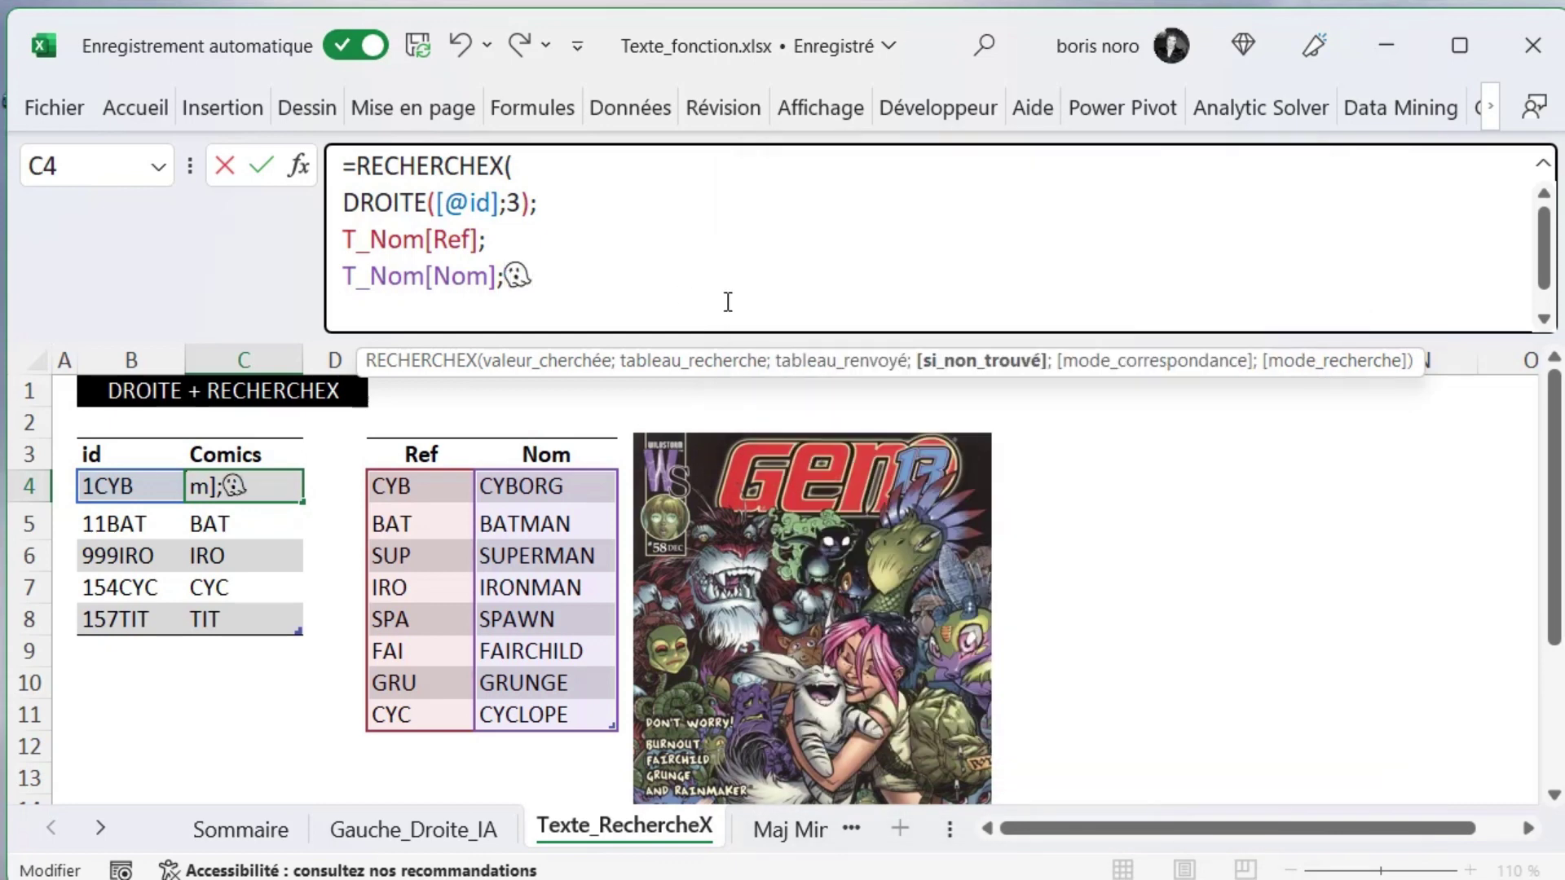
type("\"")
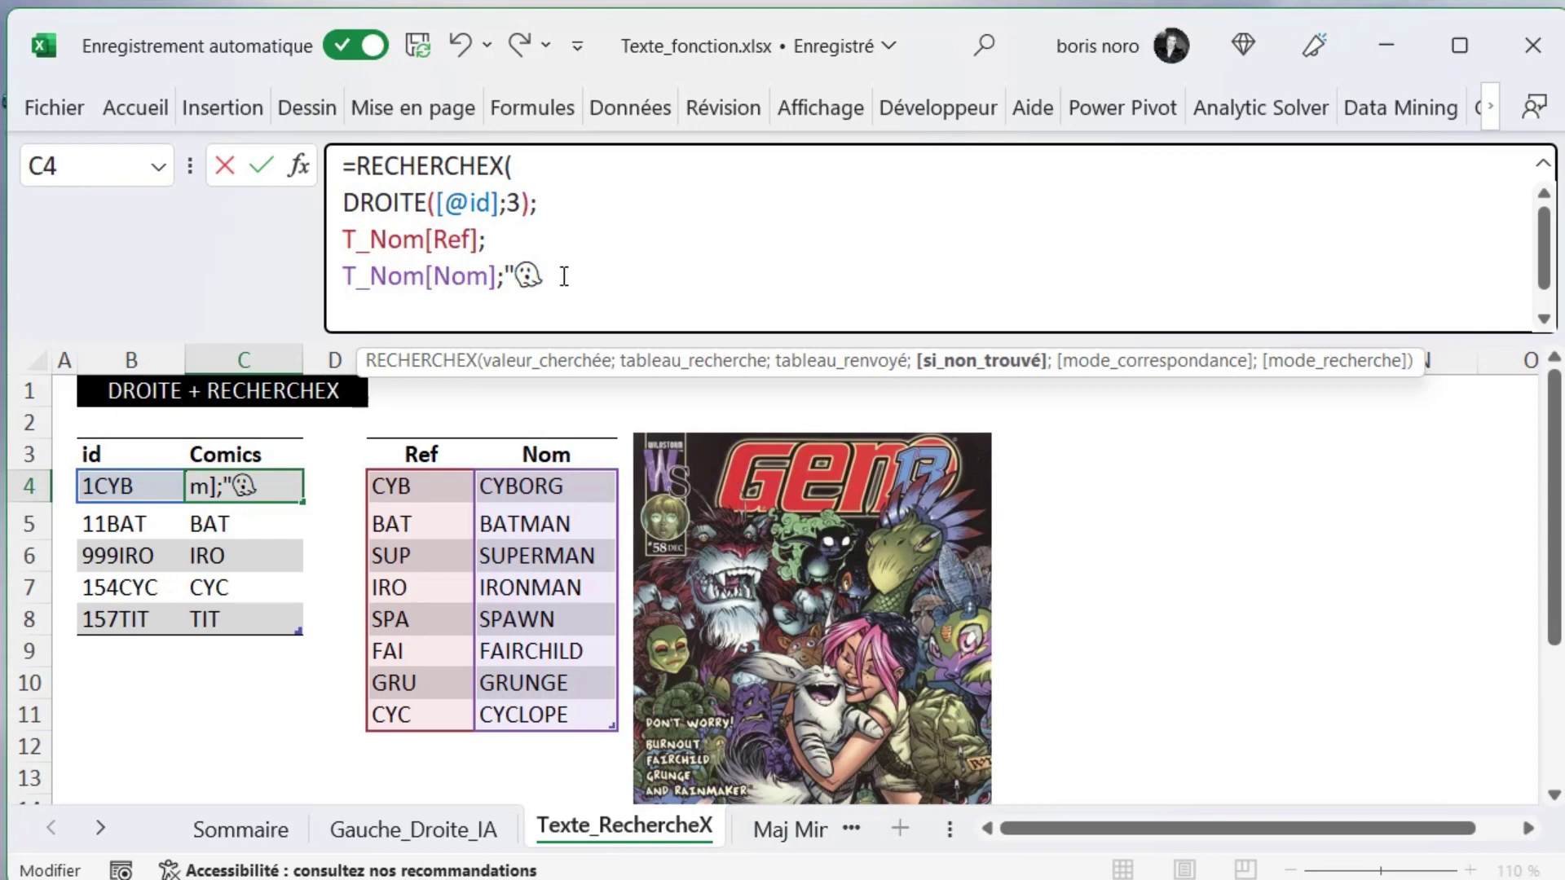
left_click(559, 275)
type("\"")
type(")")
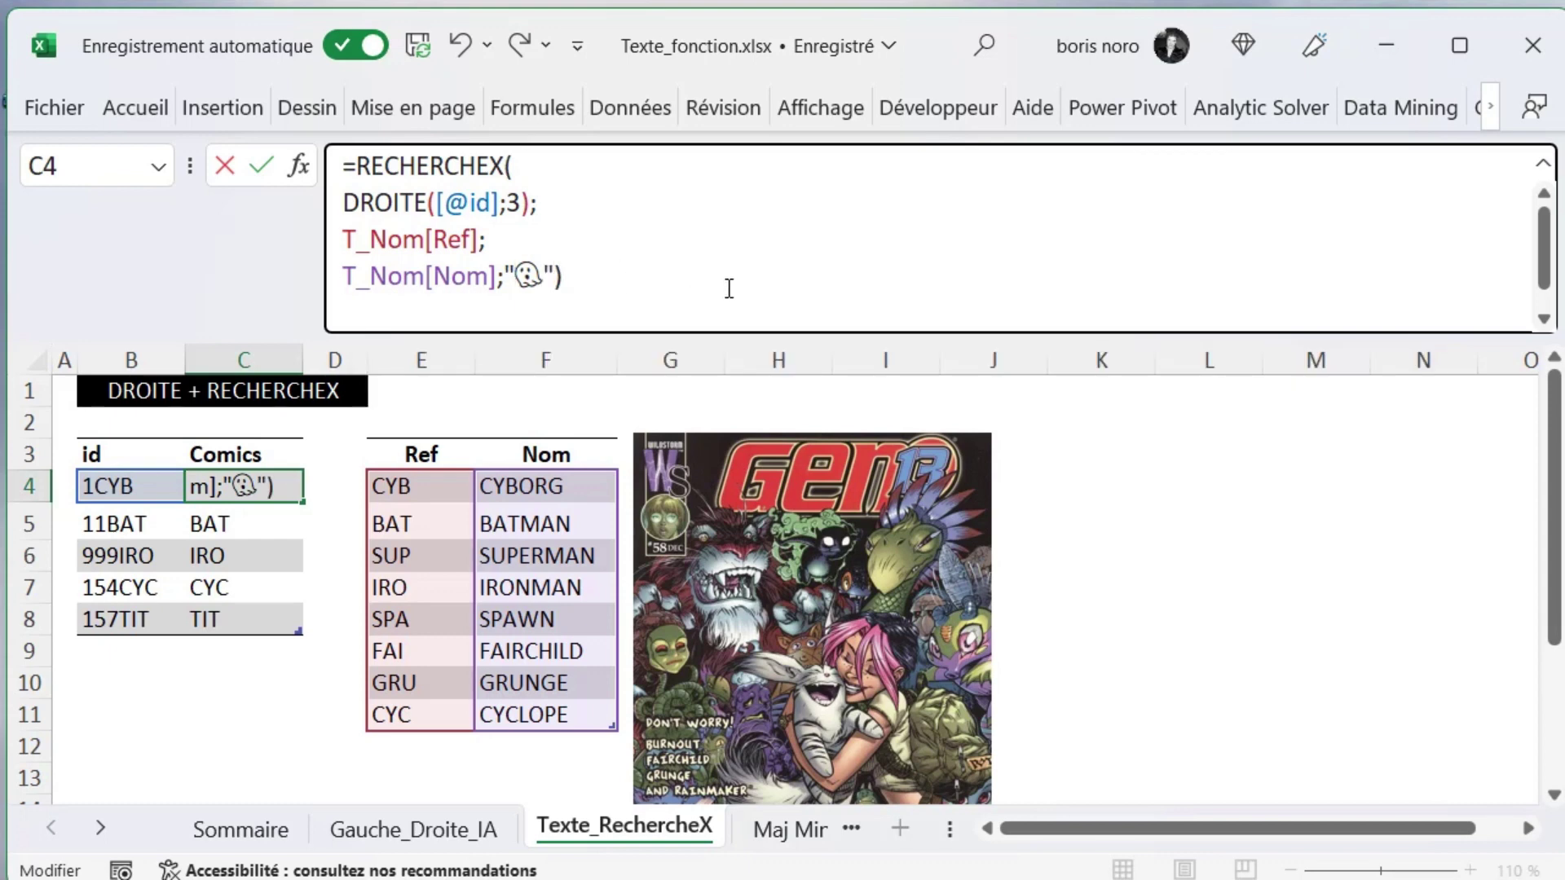
key("Return")
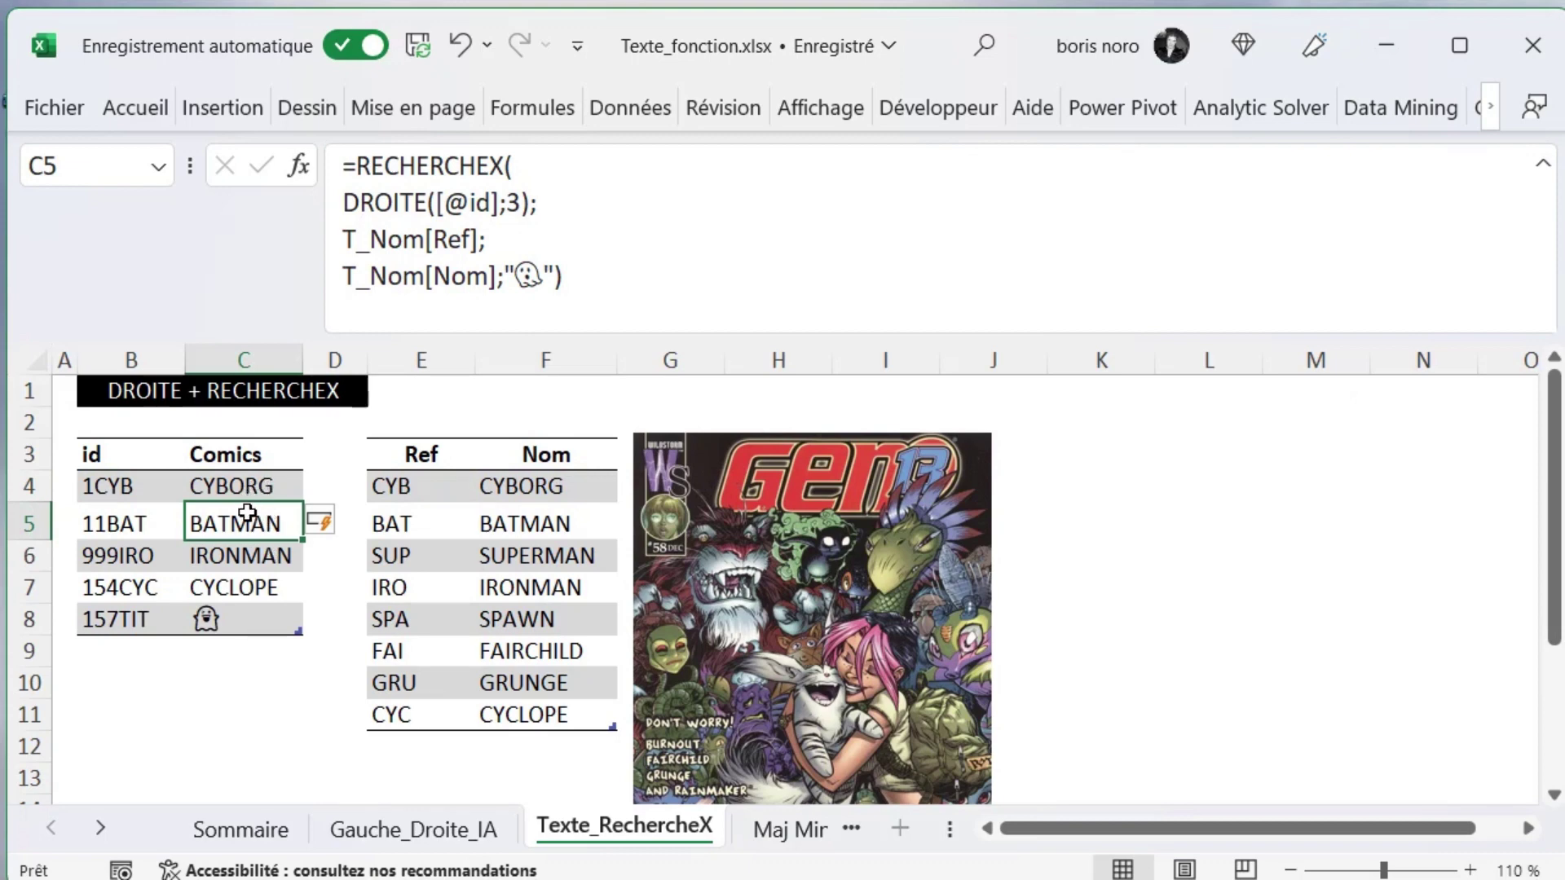
left_click(237, 628)
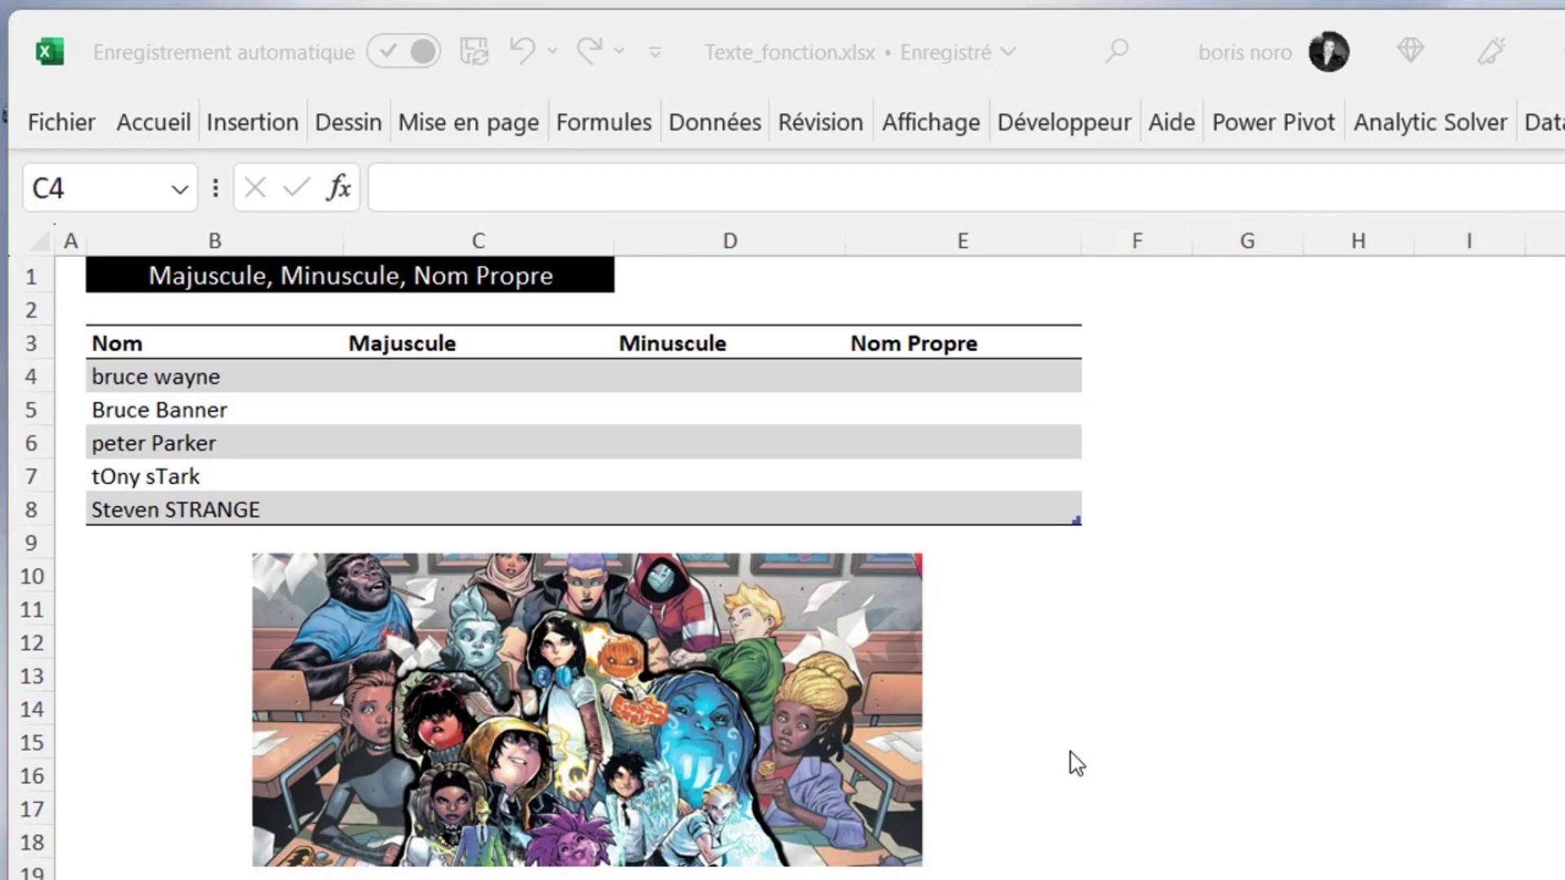
left_click(412, 377)
left_click(412, 375)
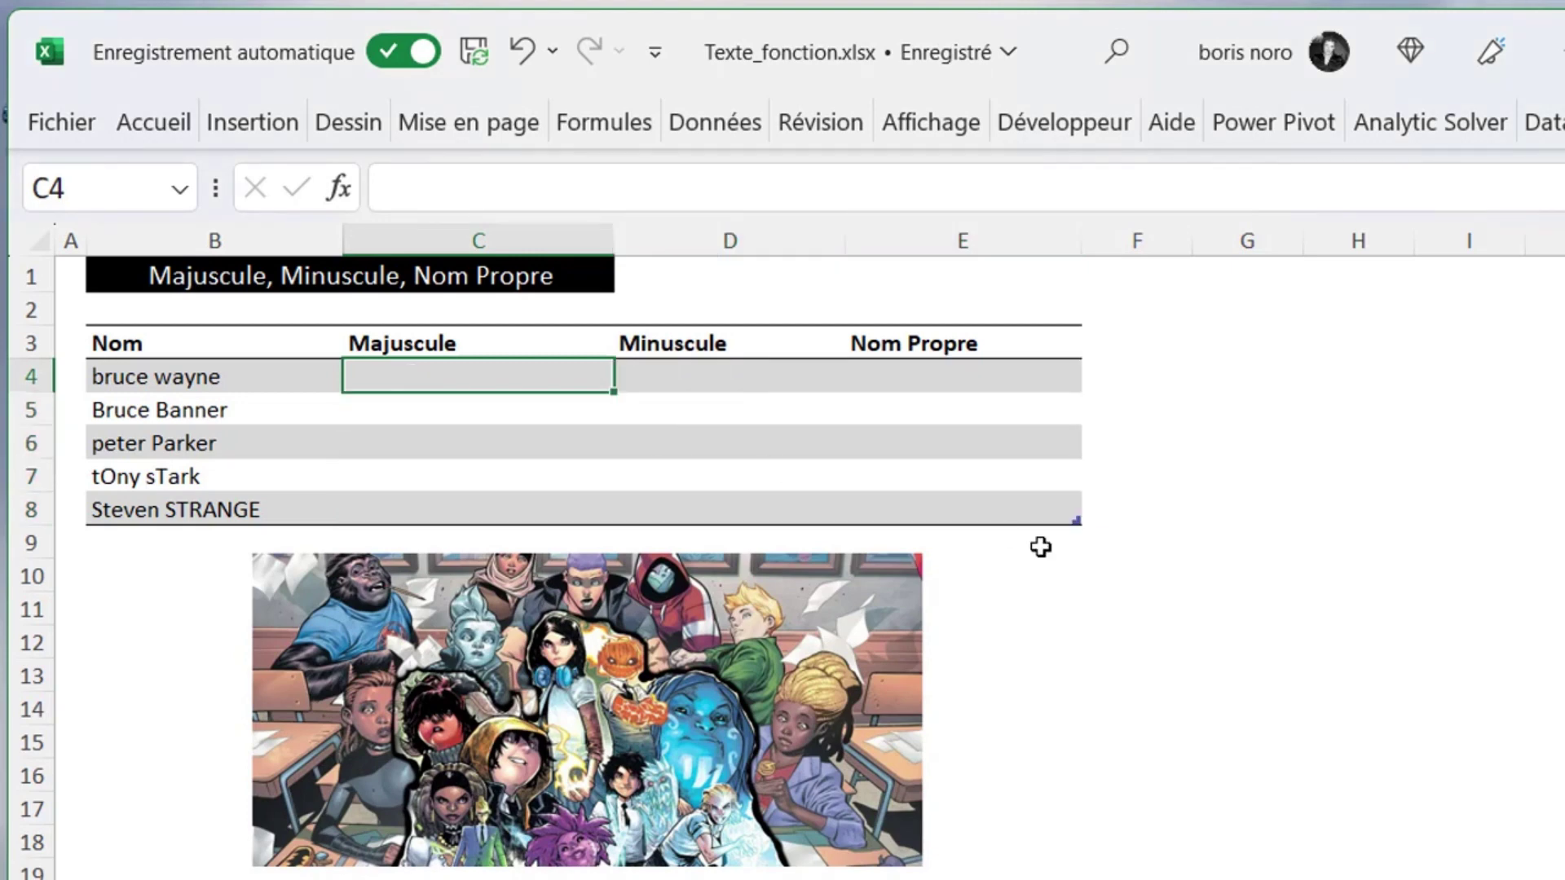
type("=MAJUSCULE(")
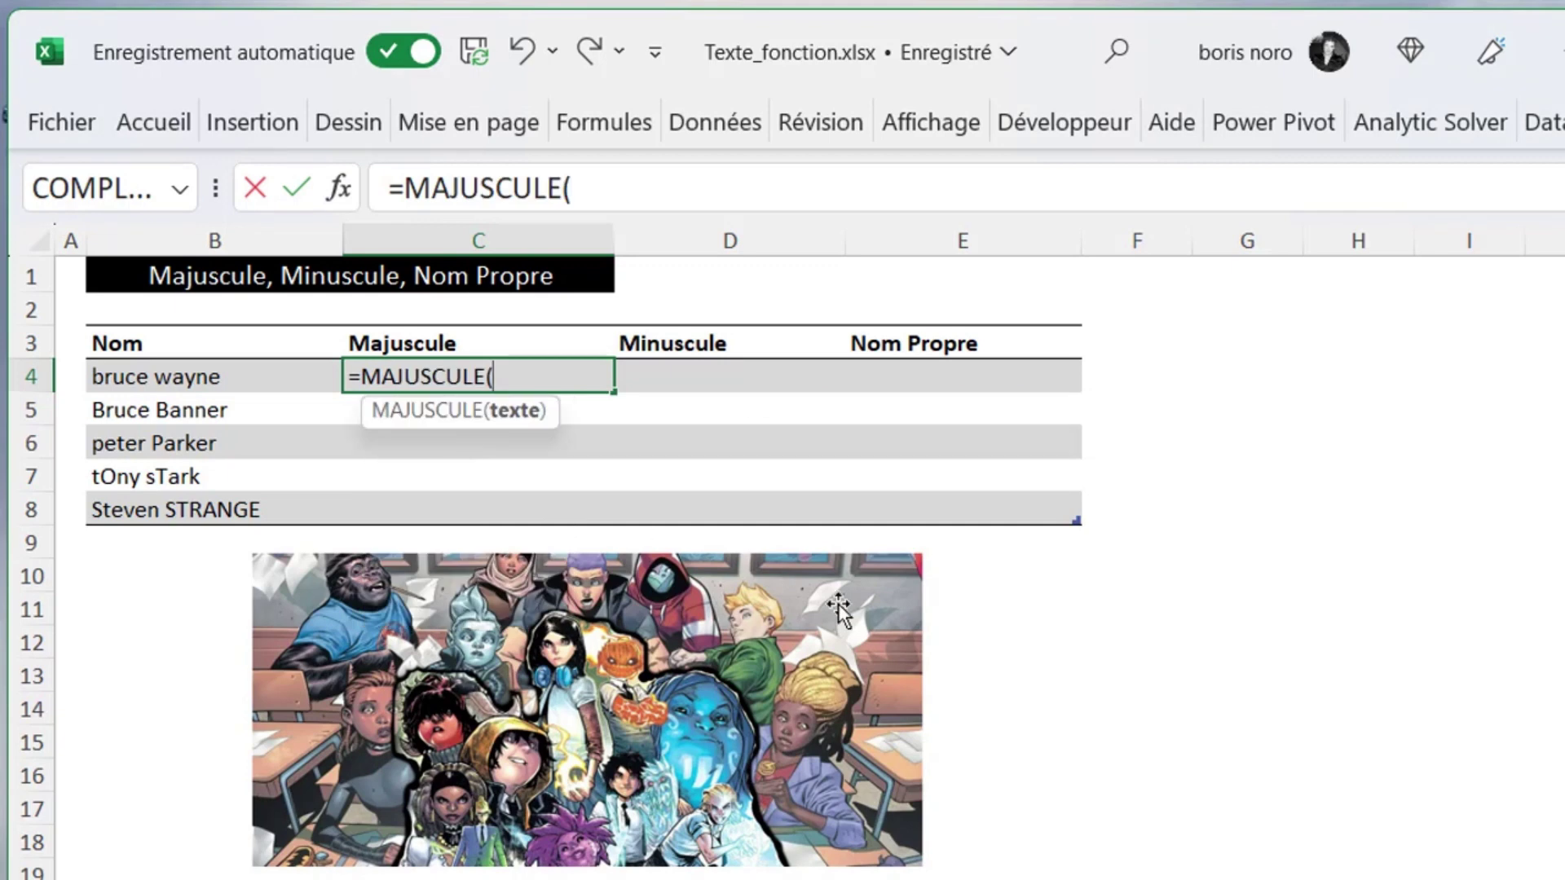
left_click(140, 380)
type(")")
key("Return")
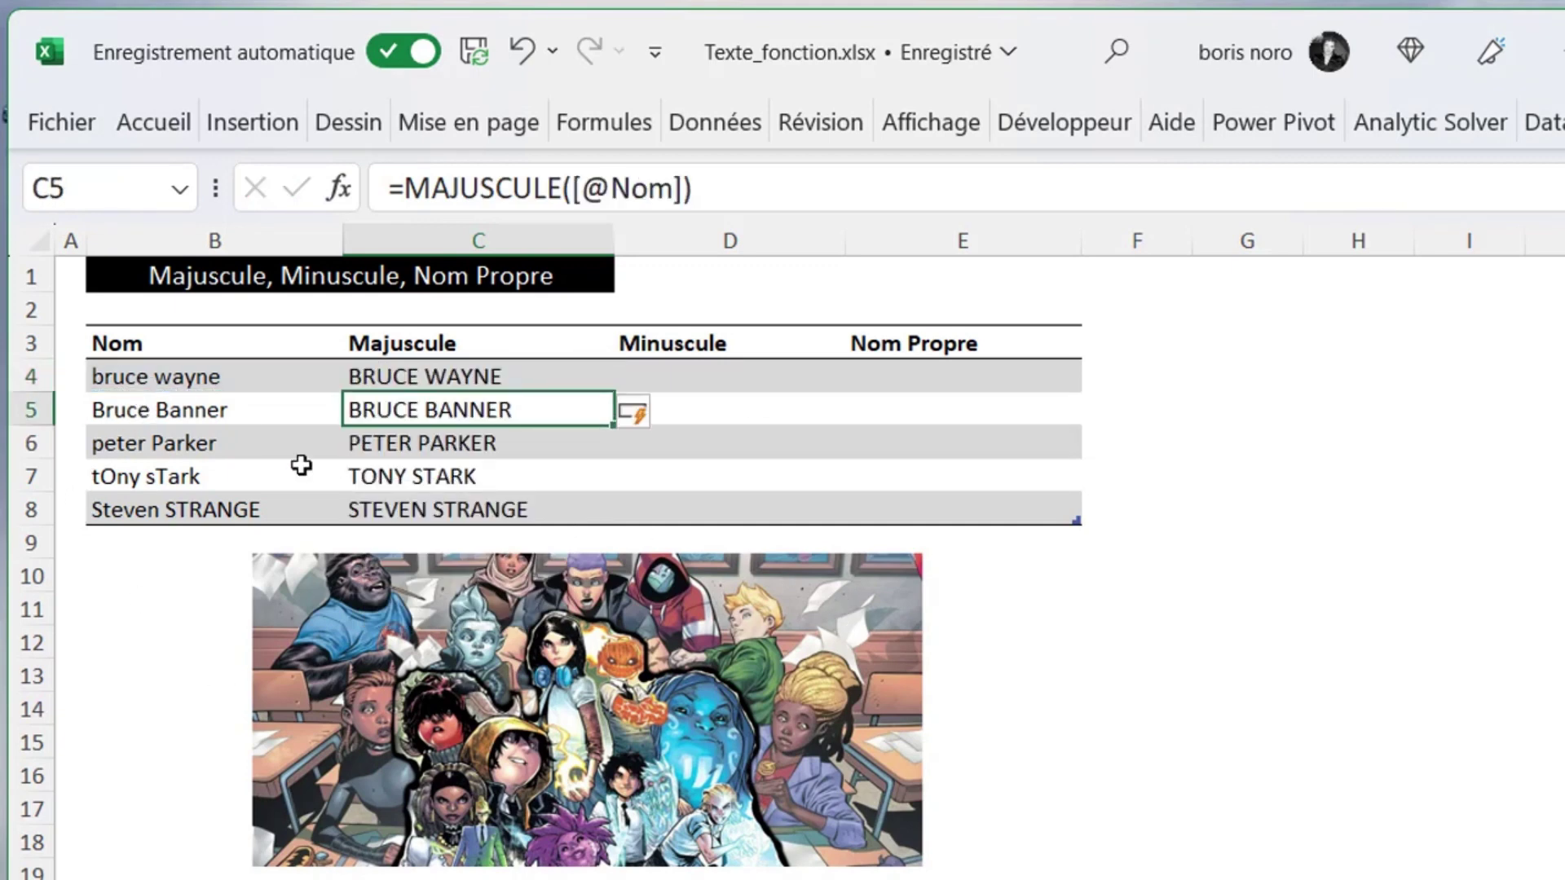
left_click(726, 375)
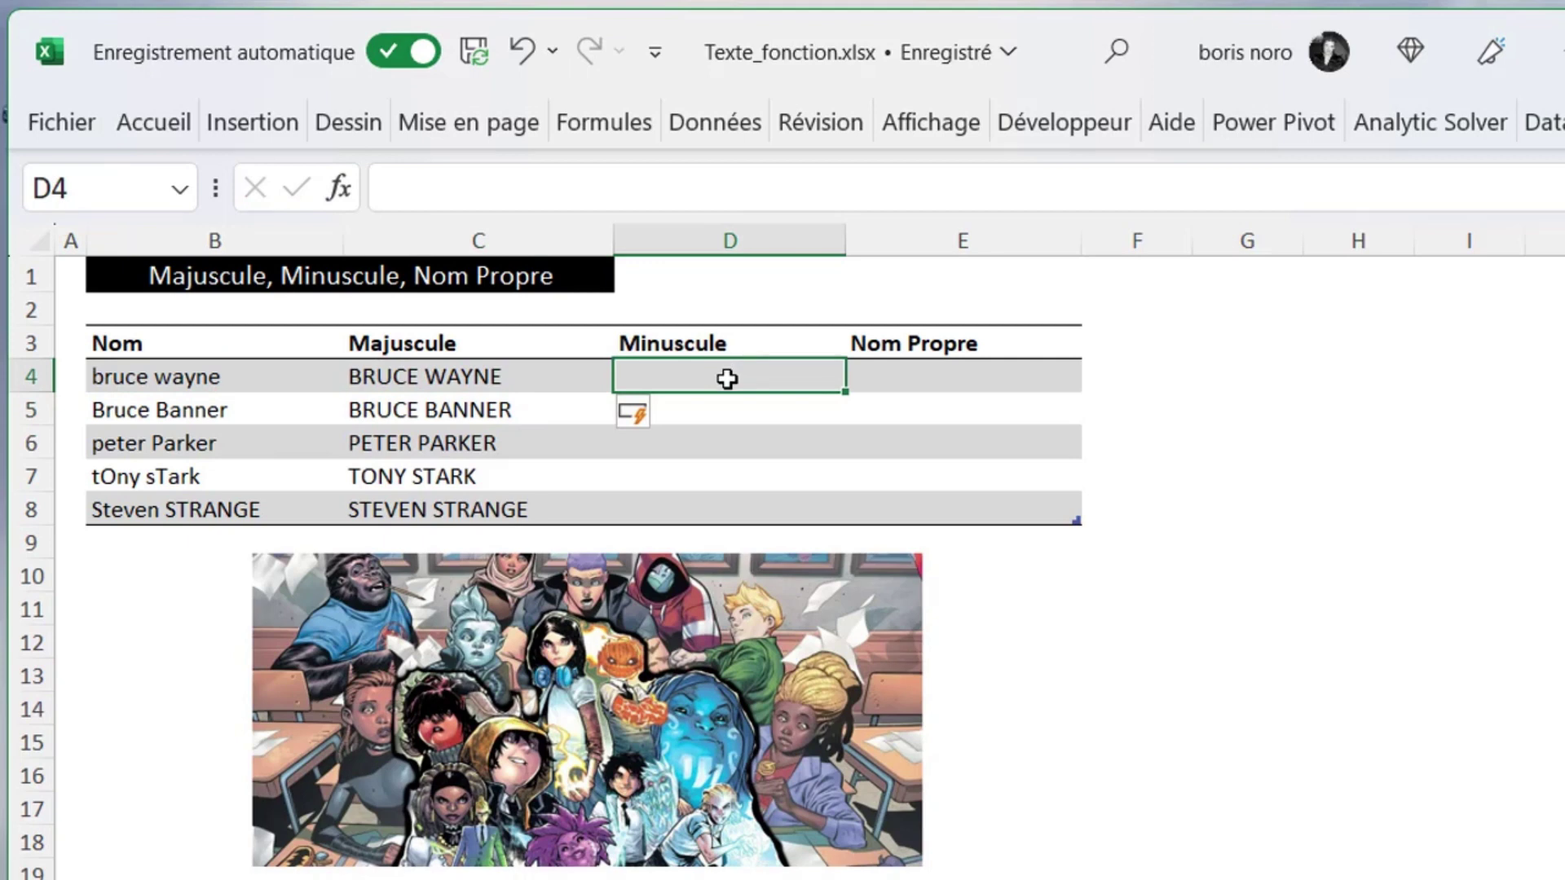
type("=MINUSCULE(")
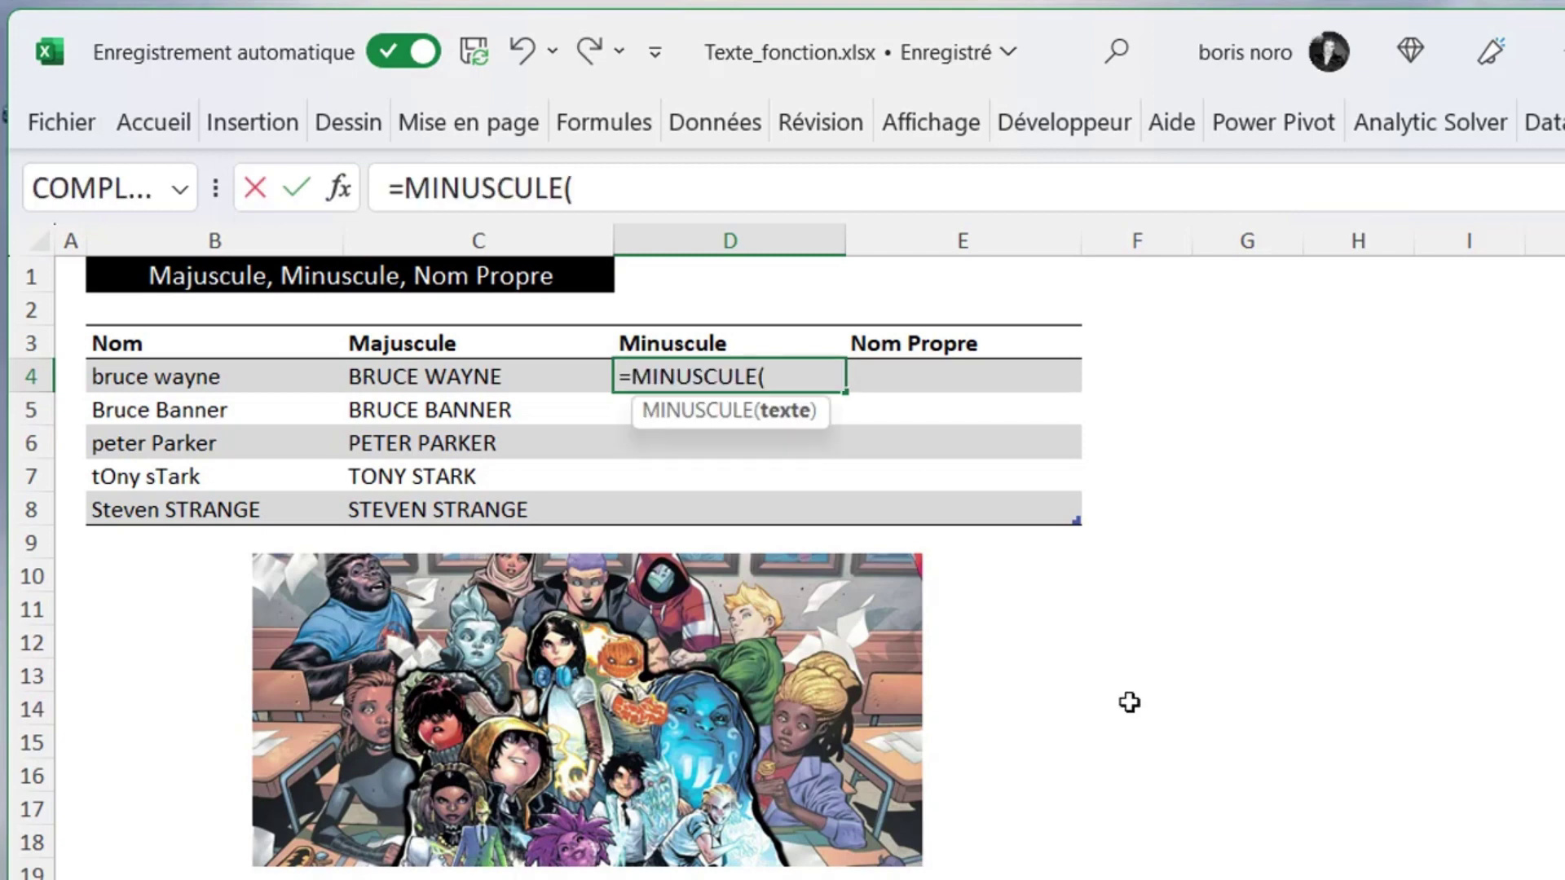
left_click(185, 375)
key("Return")
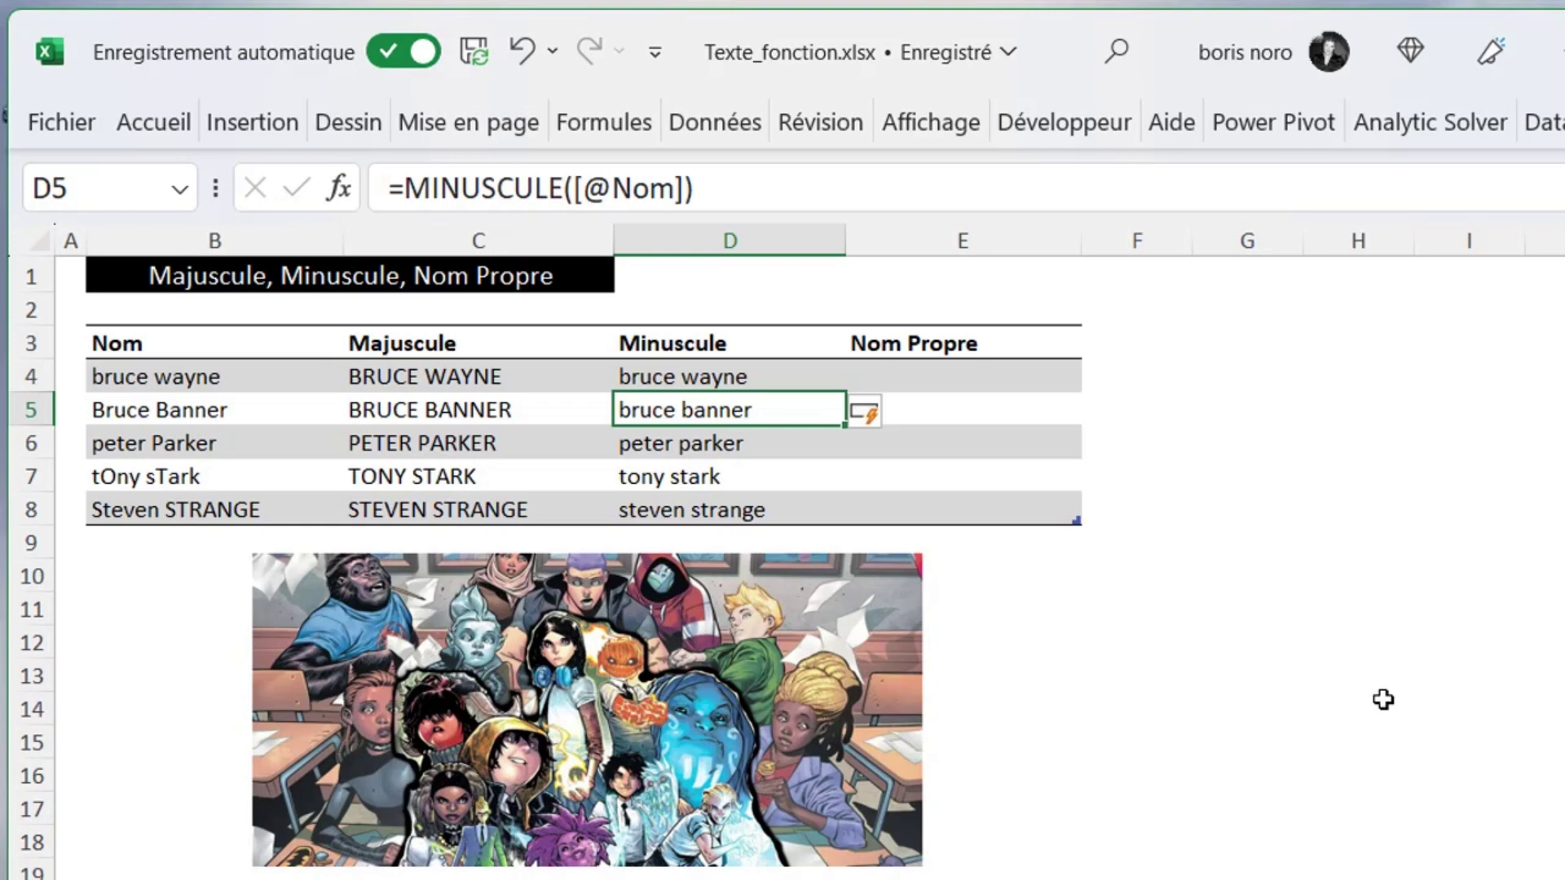
left_click(982, 377)
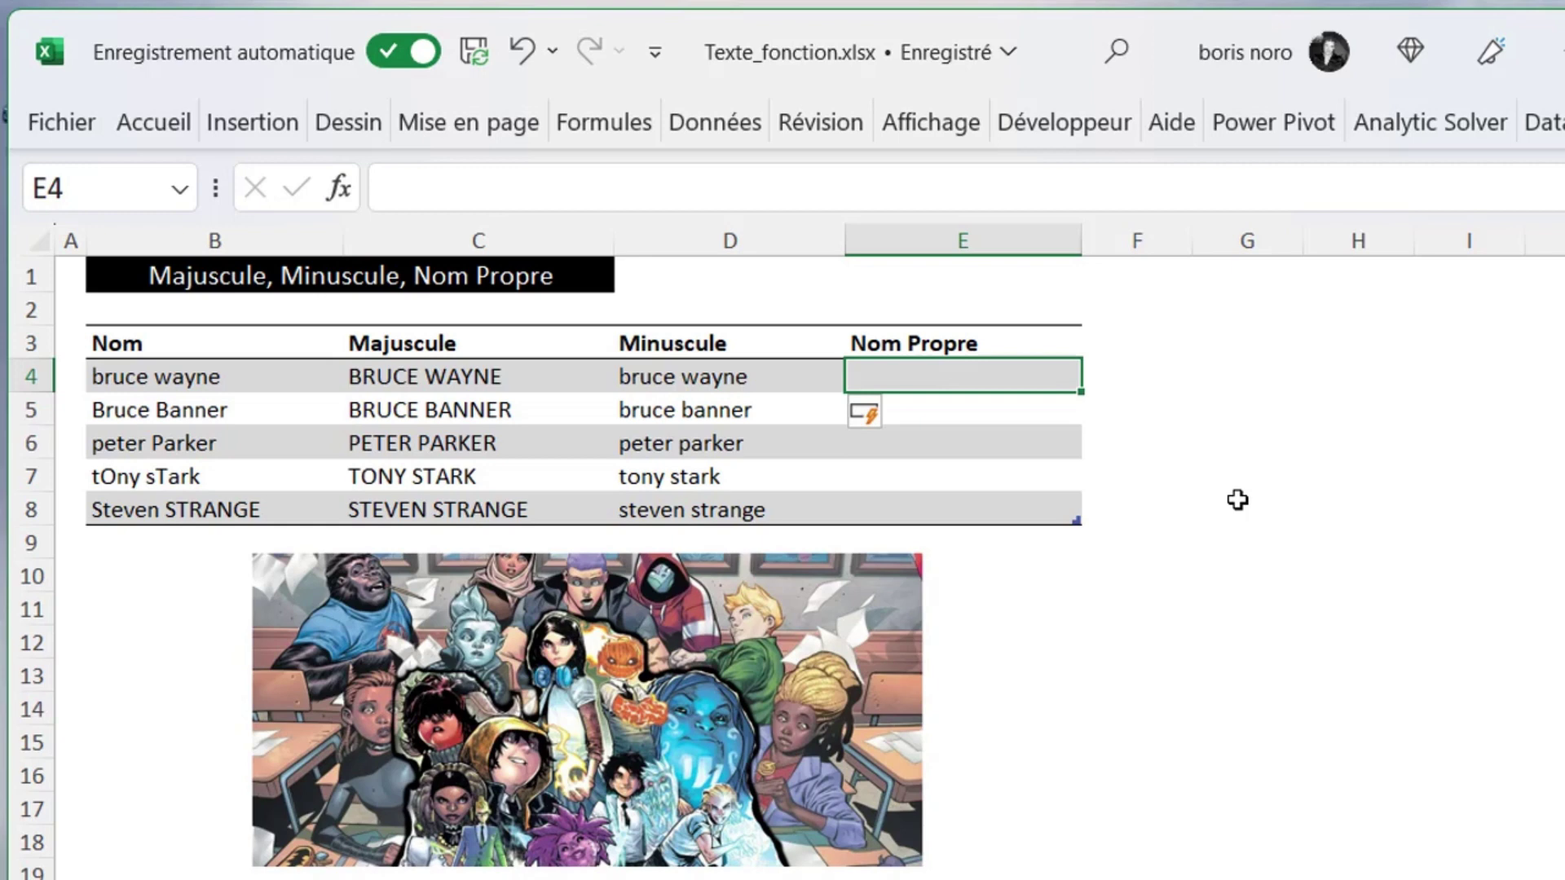
Enter =NOMPROPRE on the row's Nom in E4 so Nom Propre shows proper-case names.
type("=NOM")
key("Tab")
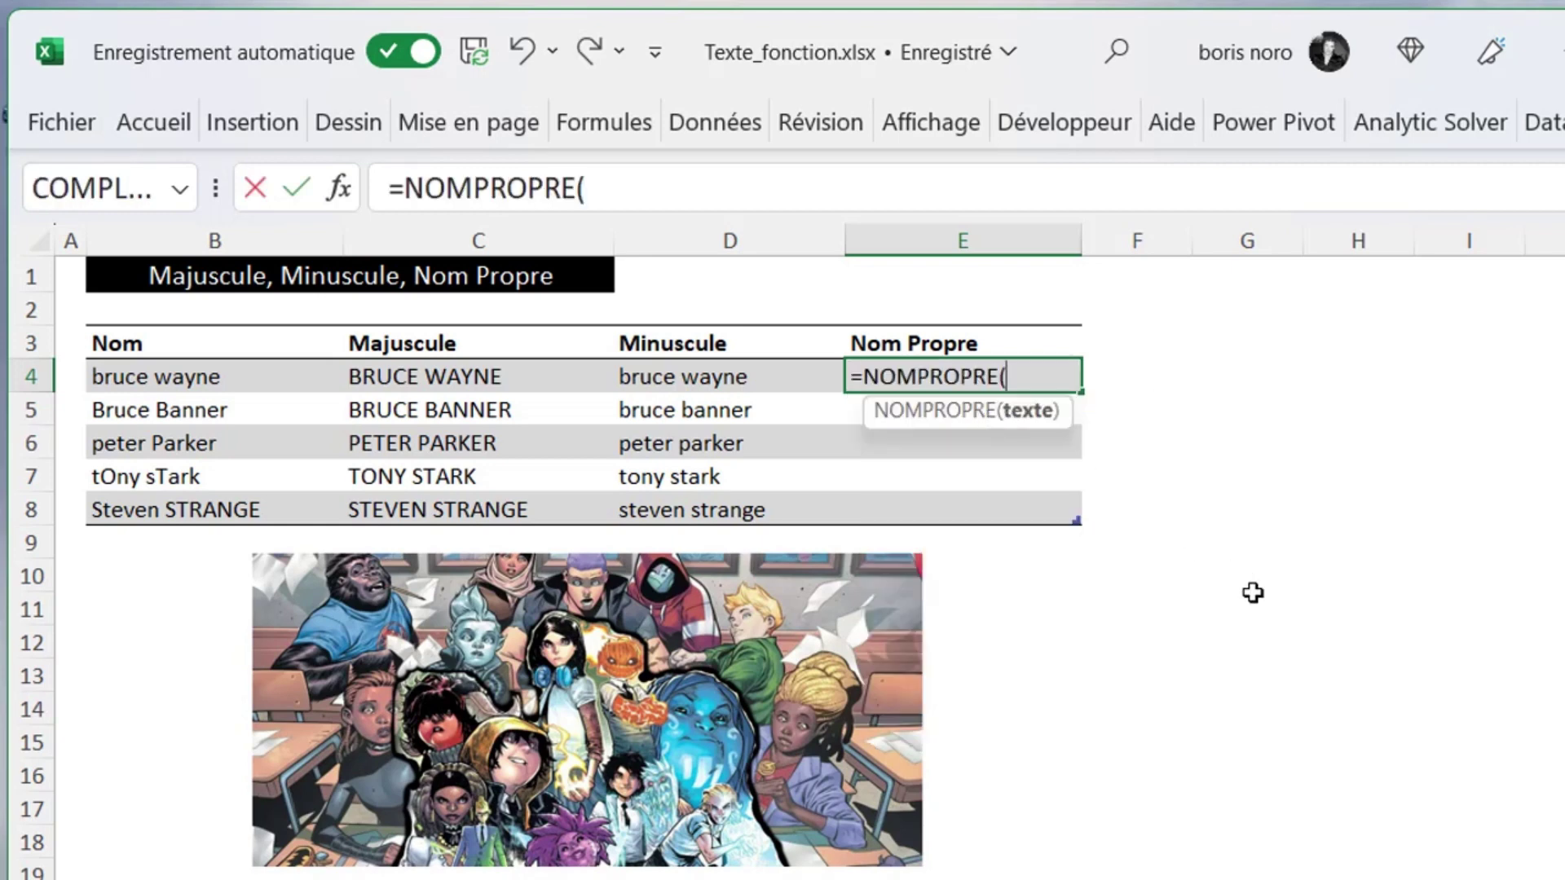
left_click(181, 380)
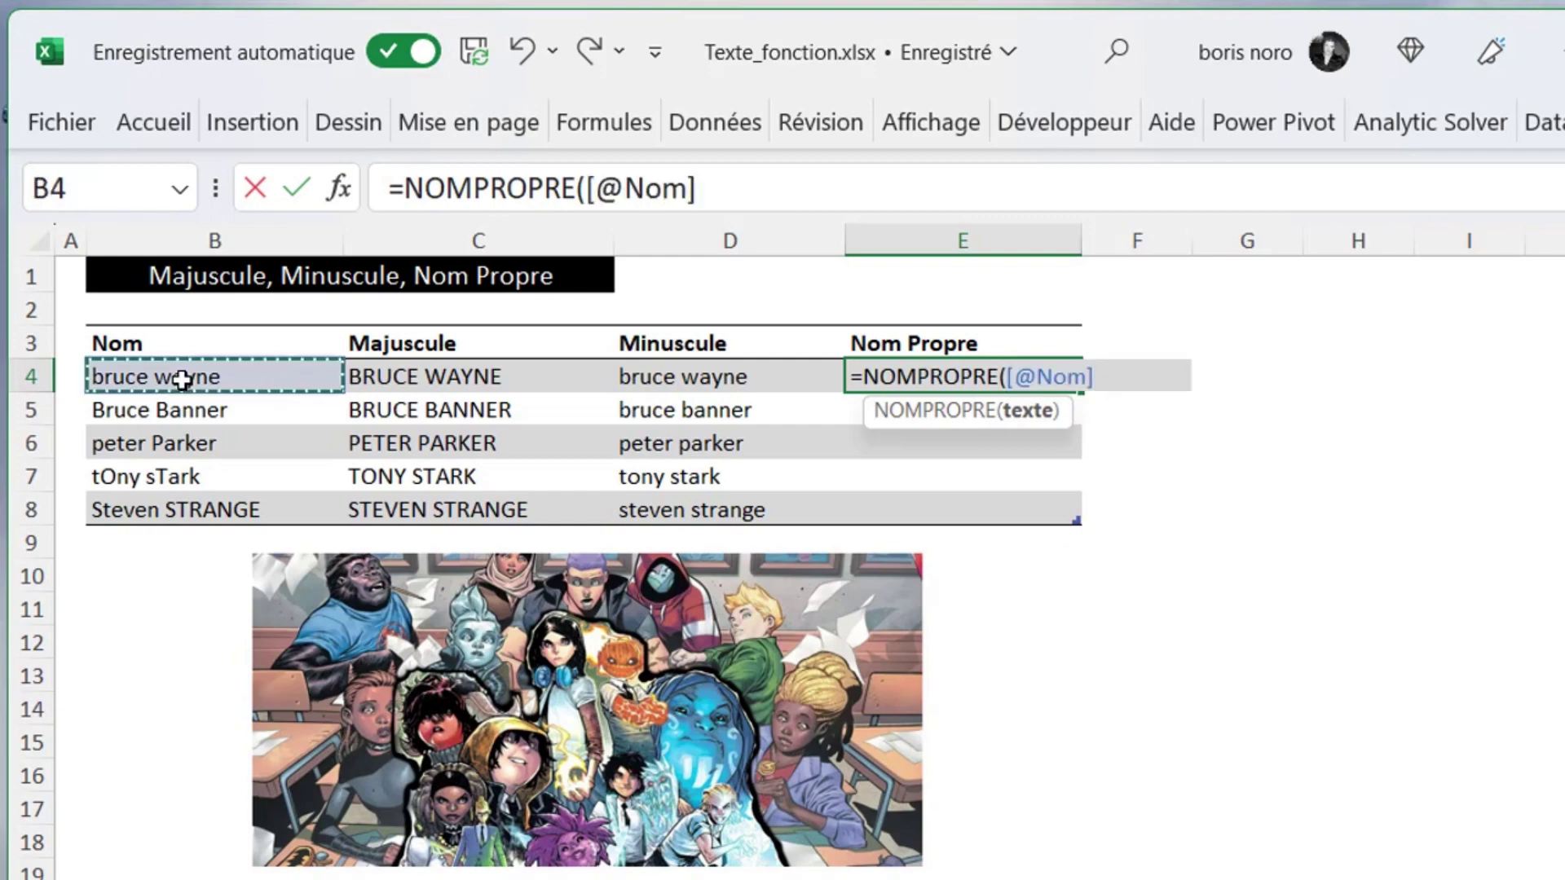
key("Return")
left_click(1243, 533)
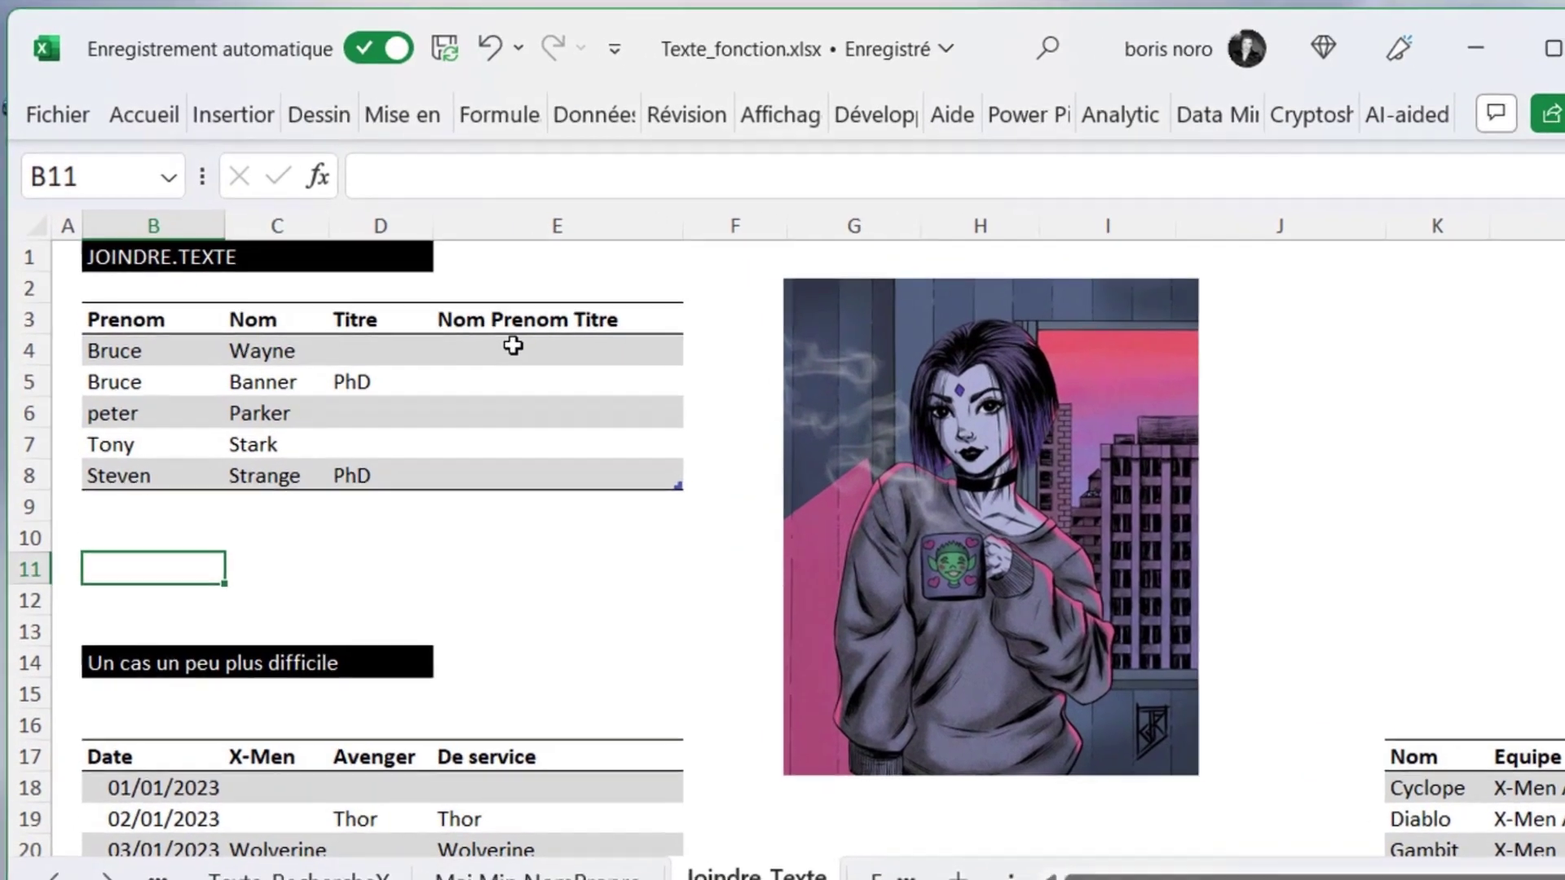
In E4, join Prenom, Nom and Titre with =JOINDRE.TEXTE(" ";VRAI;...), ignoring empty titles.
left_click(513, 346)
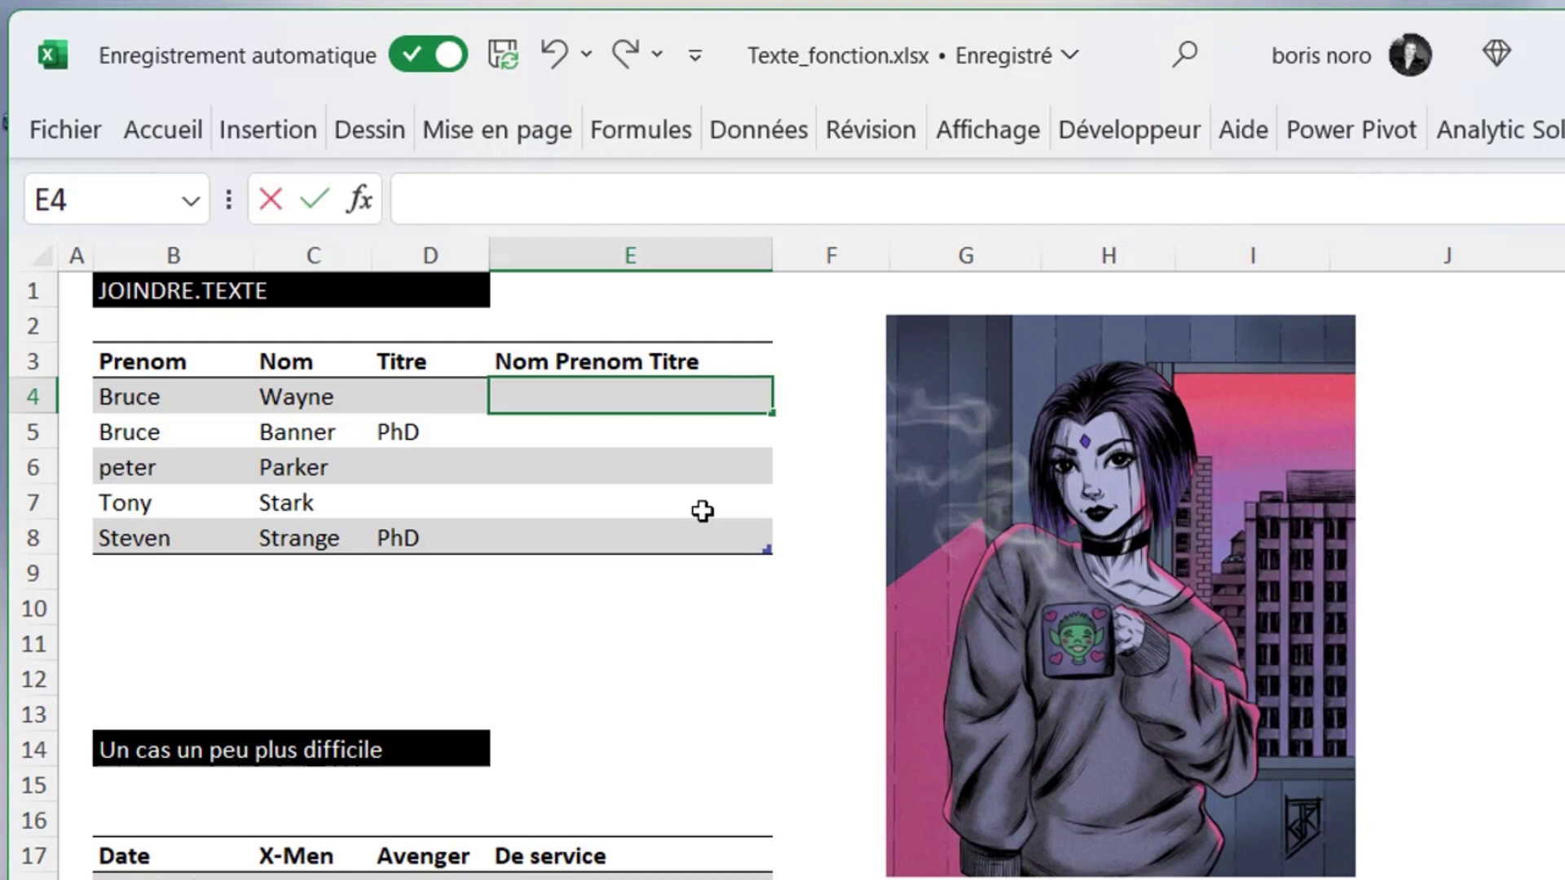
type("=")
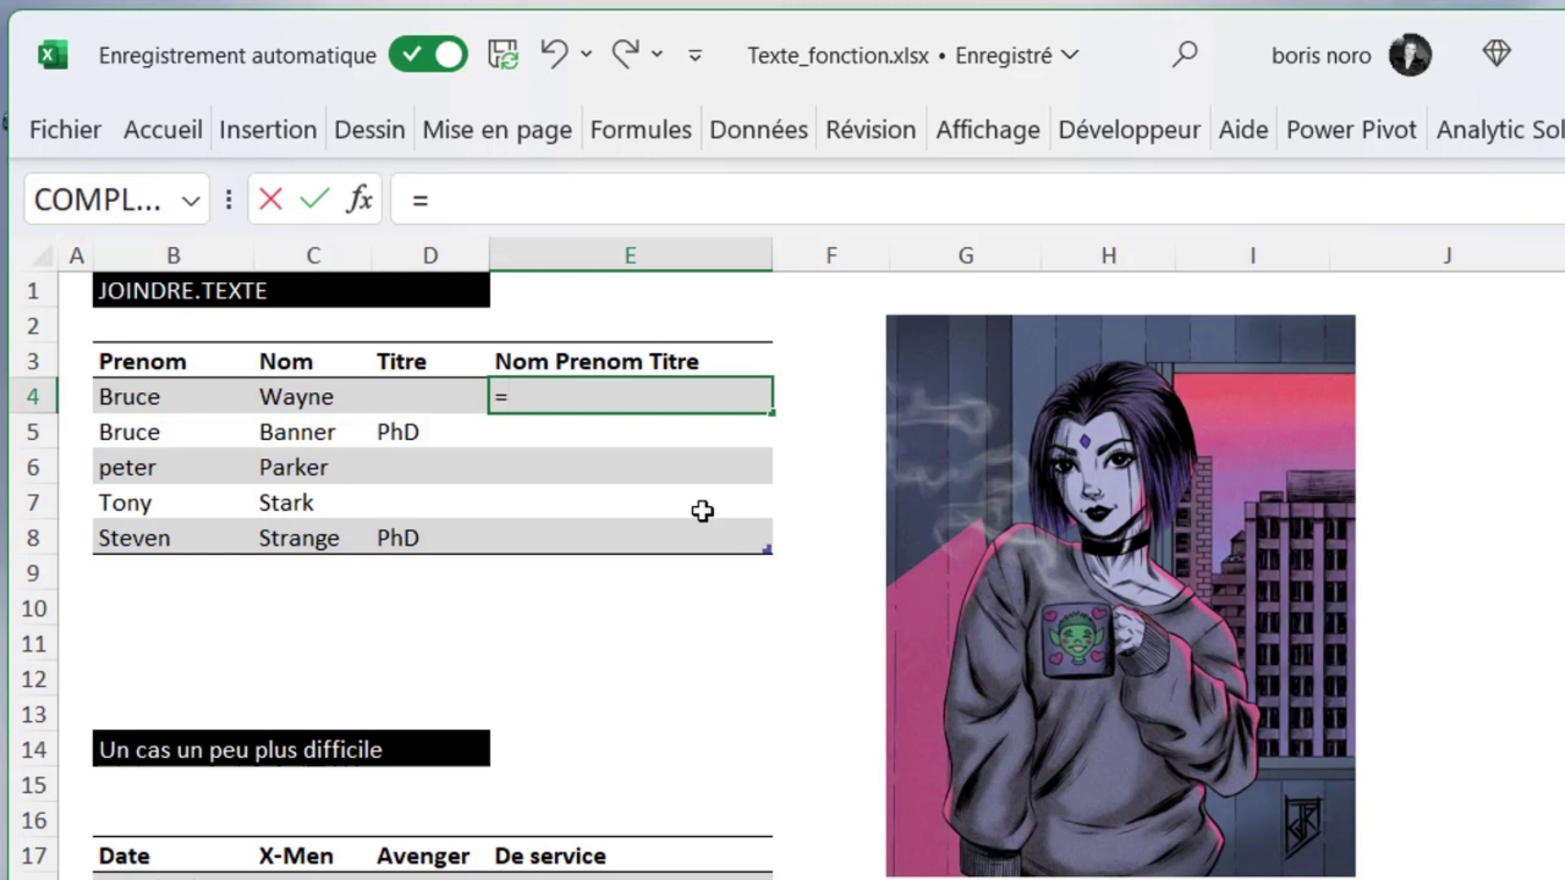
type("JOINDRE.TEXTE(")
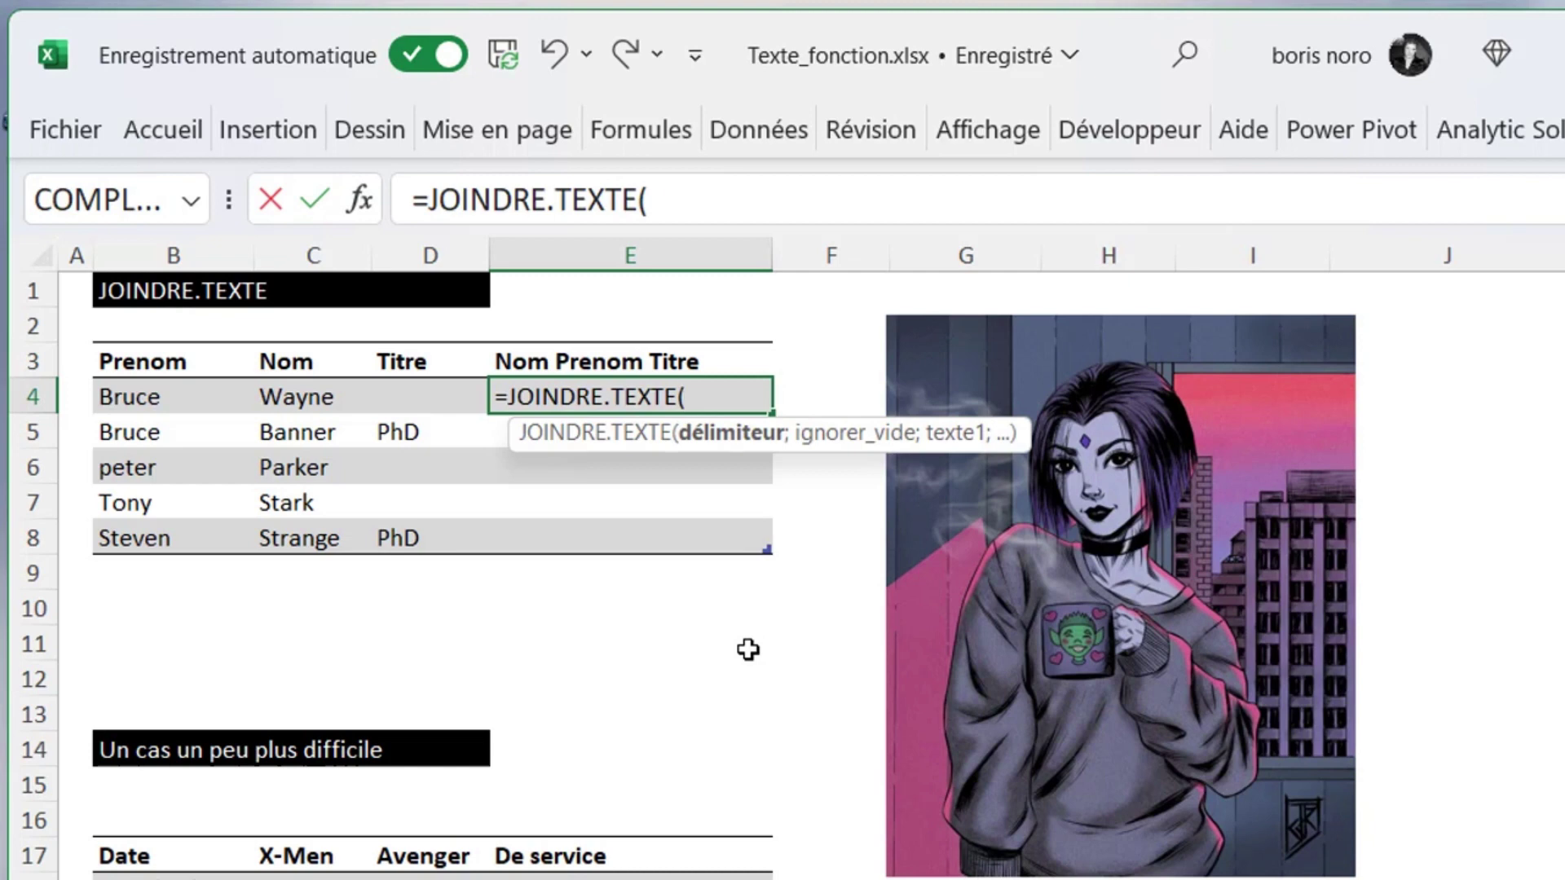
type("\" \"")
type(";")
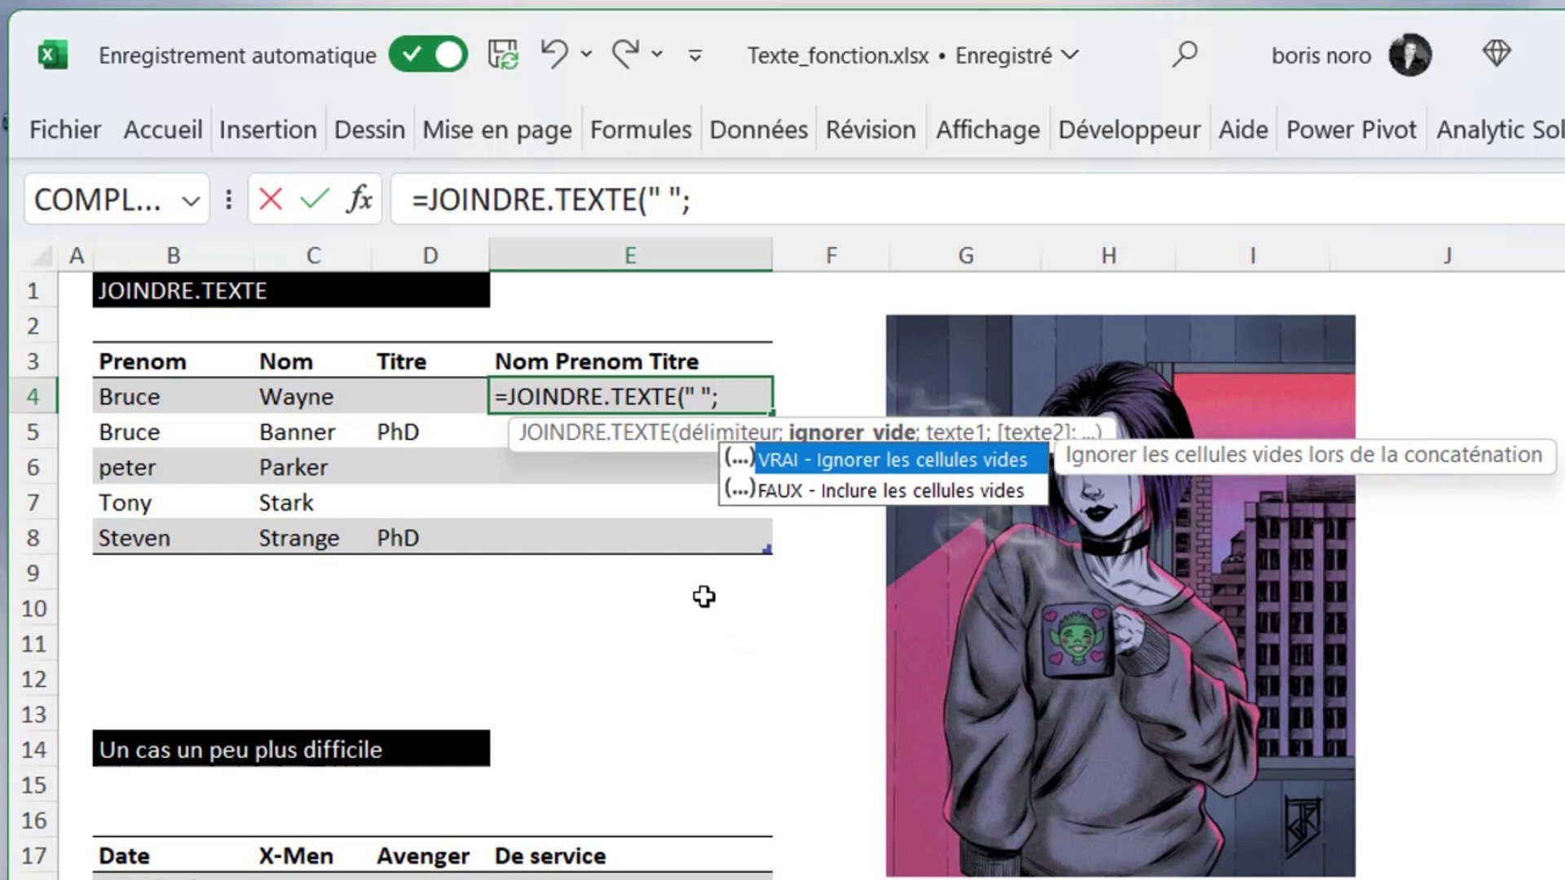
double_click(774, 461)
type(";")
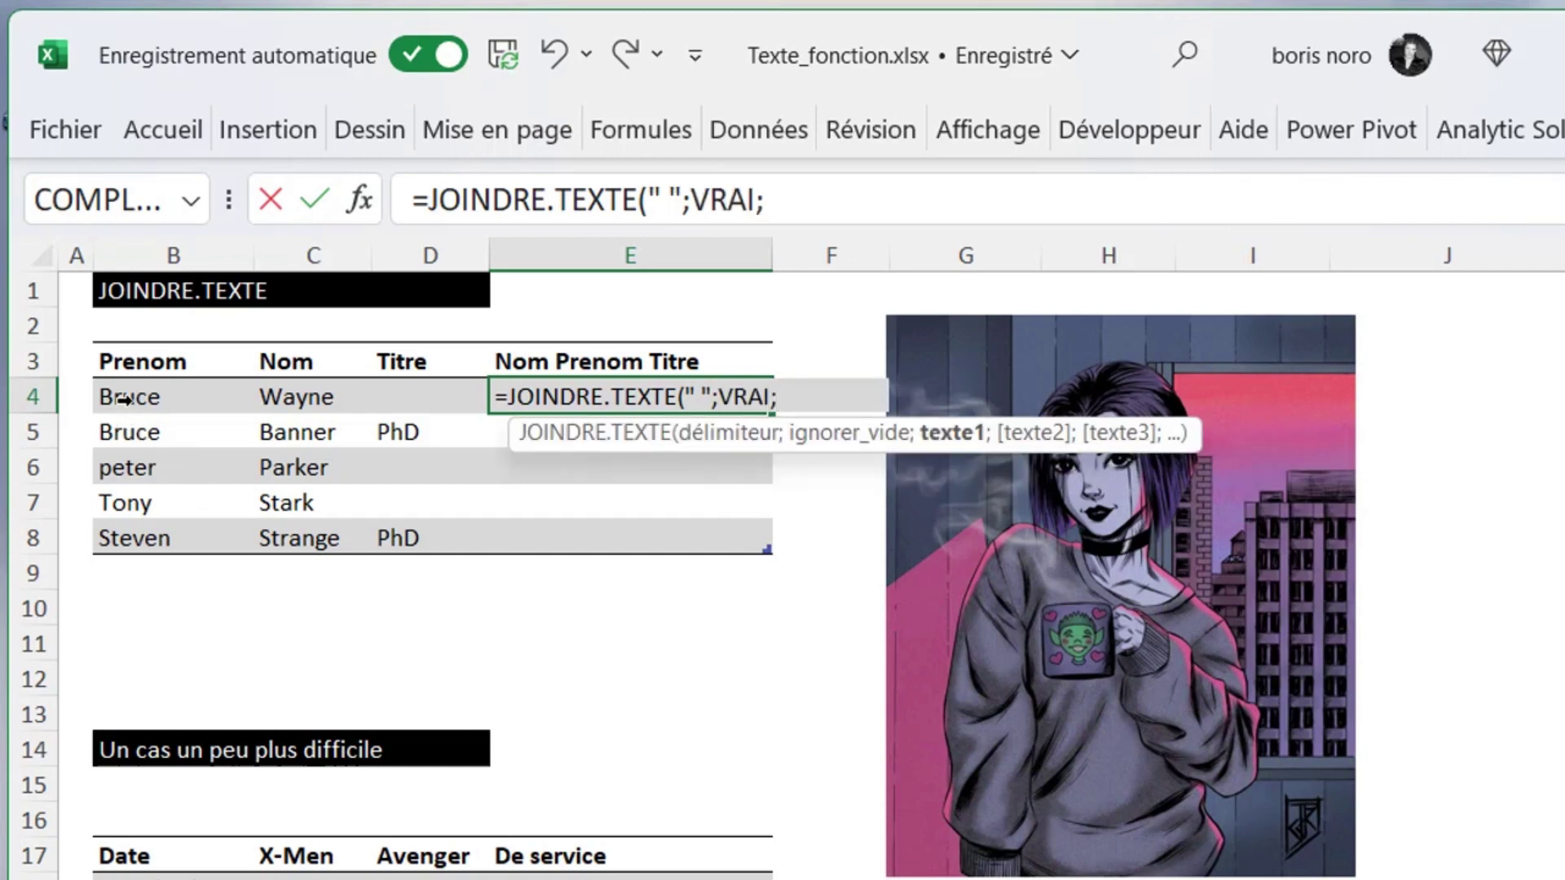
left_click(151, 396)
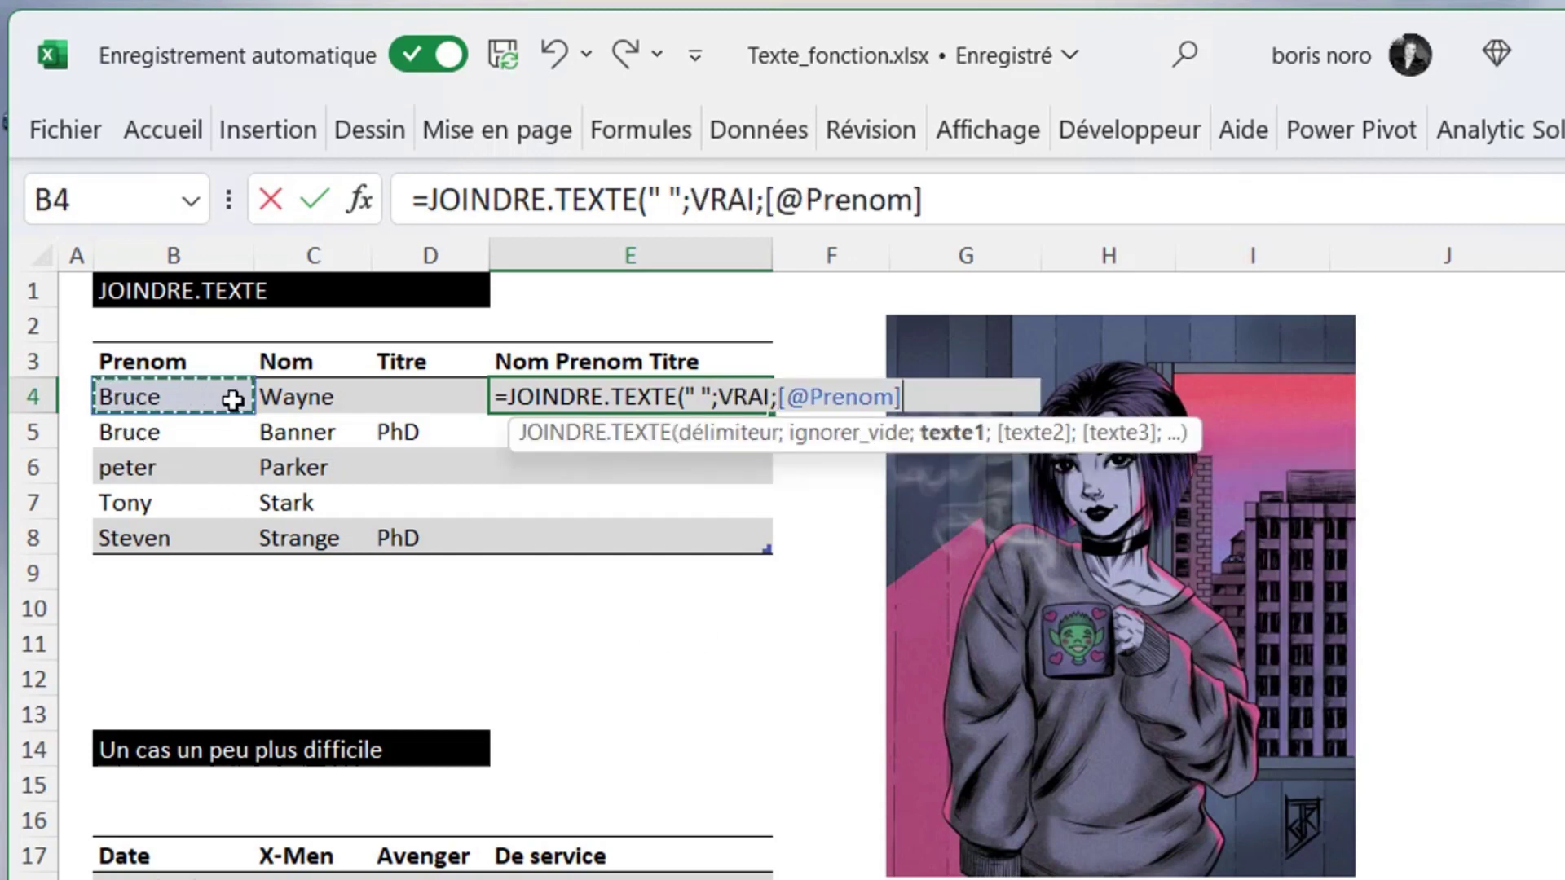
left_click_drag(236, 398, 394, 396)
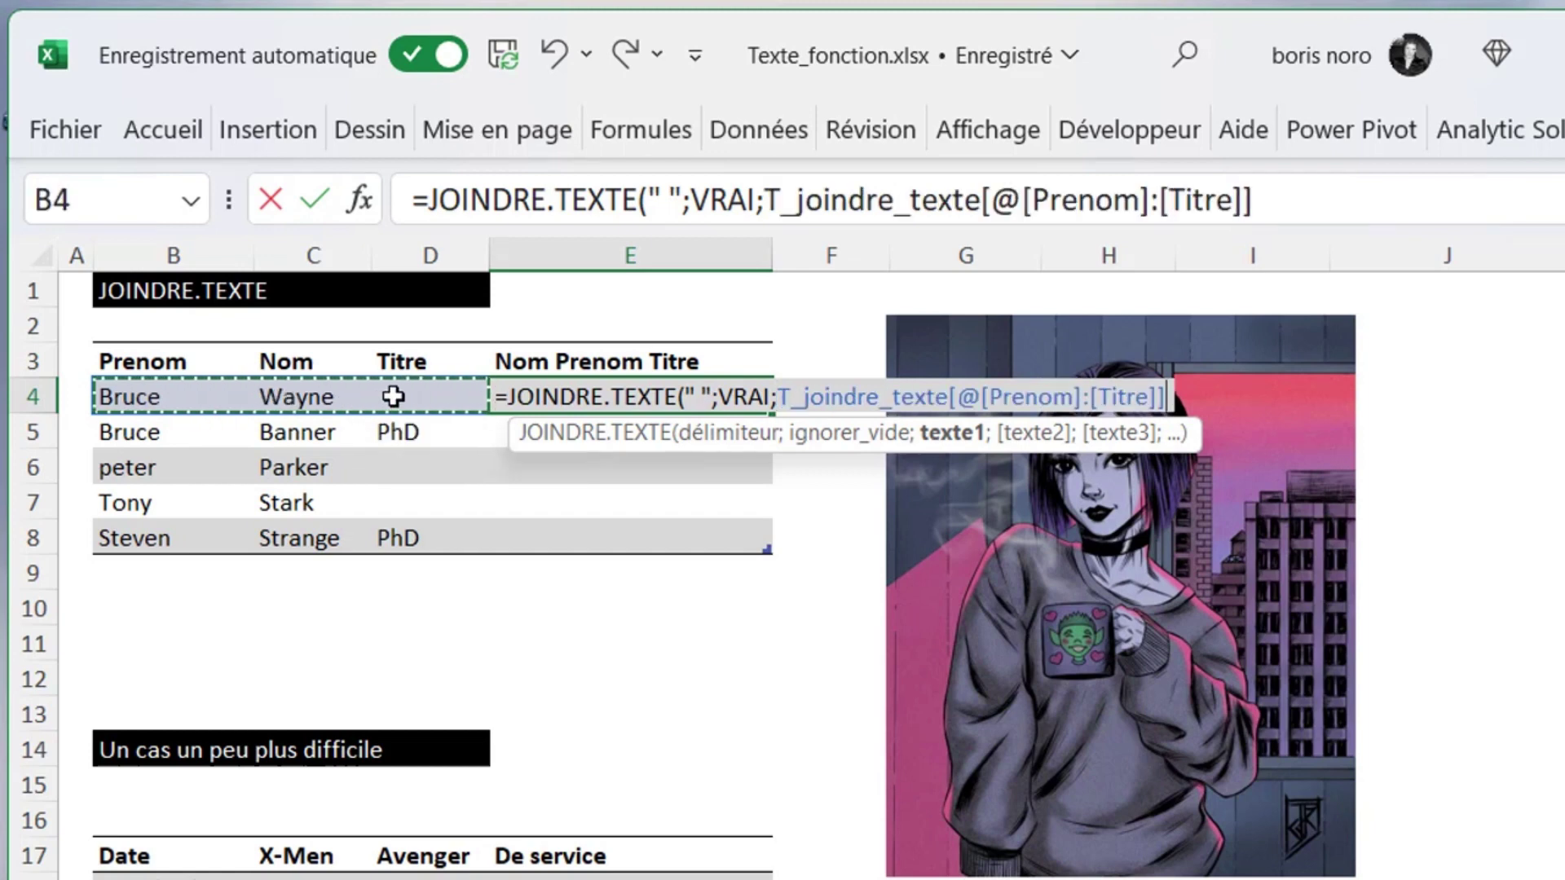
type(")")
key("Return")
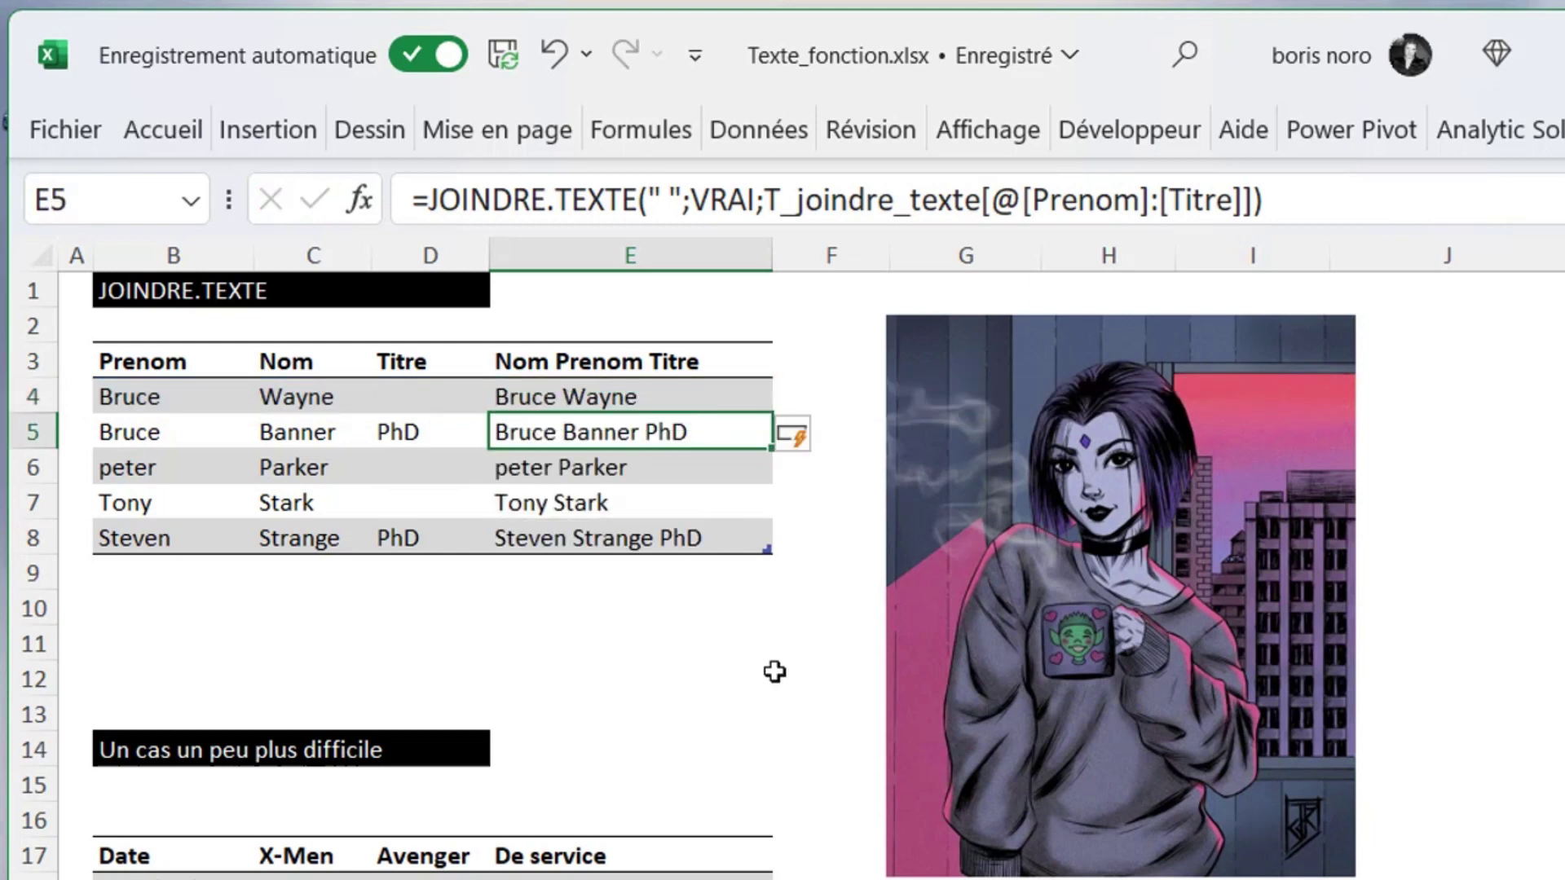
left_click(153, 615)
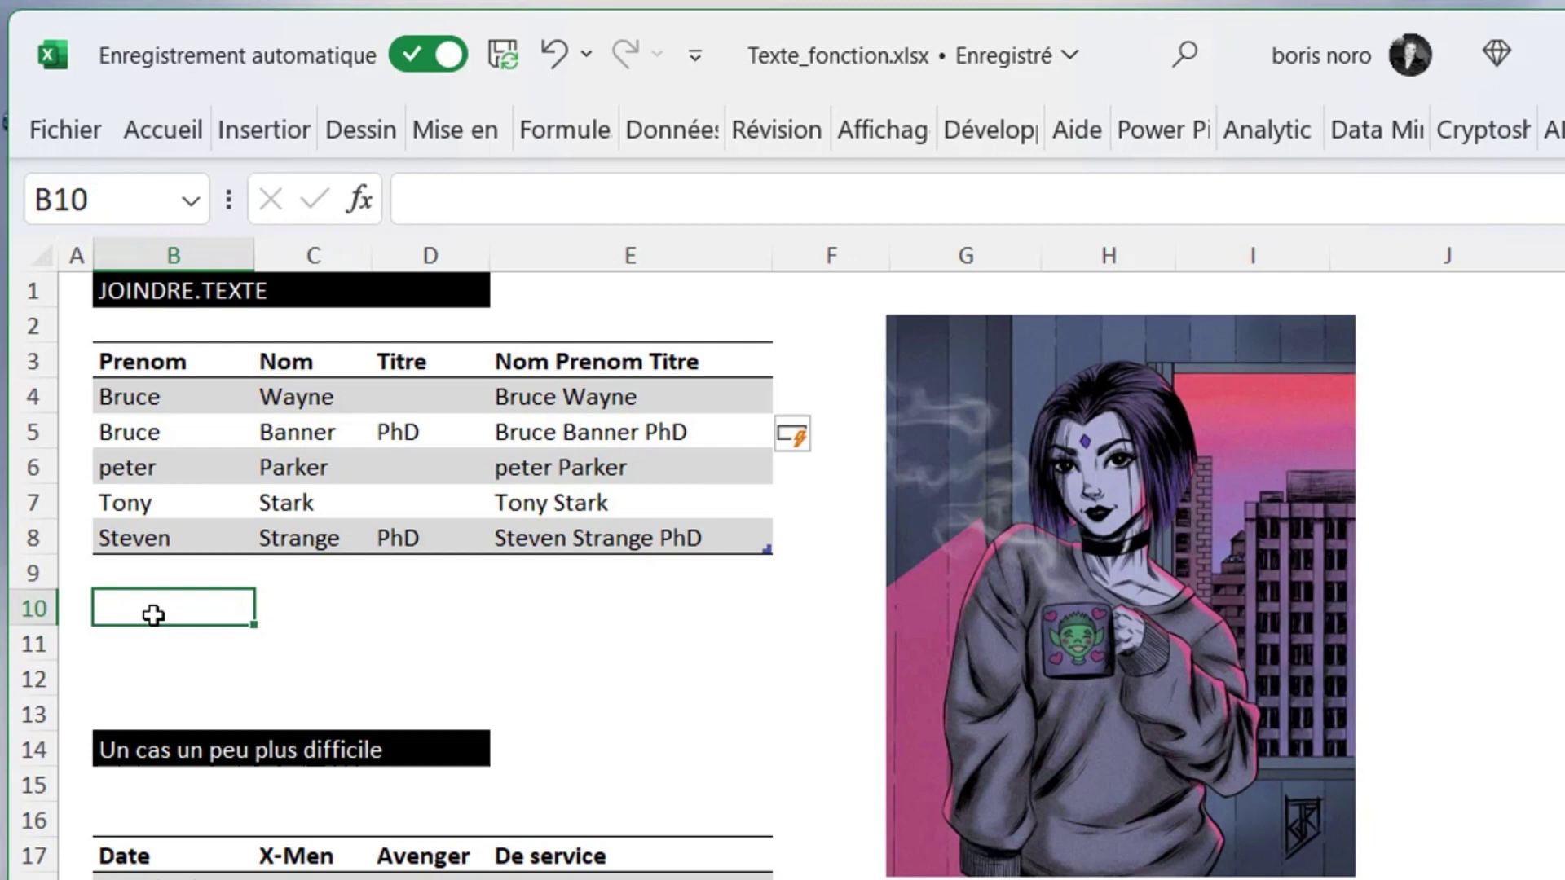
In B10, join the Nom column C4:C8 with "|" using JOINDRE.TEXTE, ignoring empty cells.
type("=JOINDRE.TEXTE(\"")
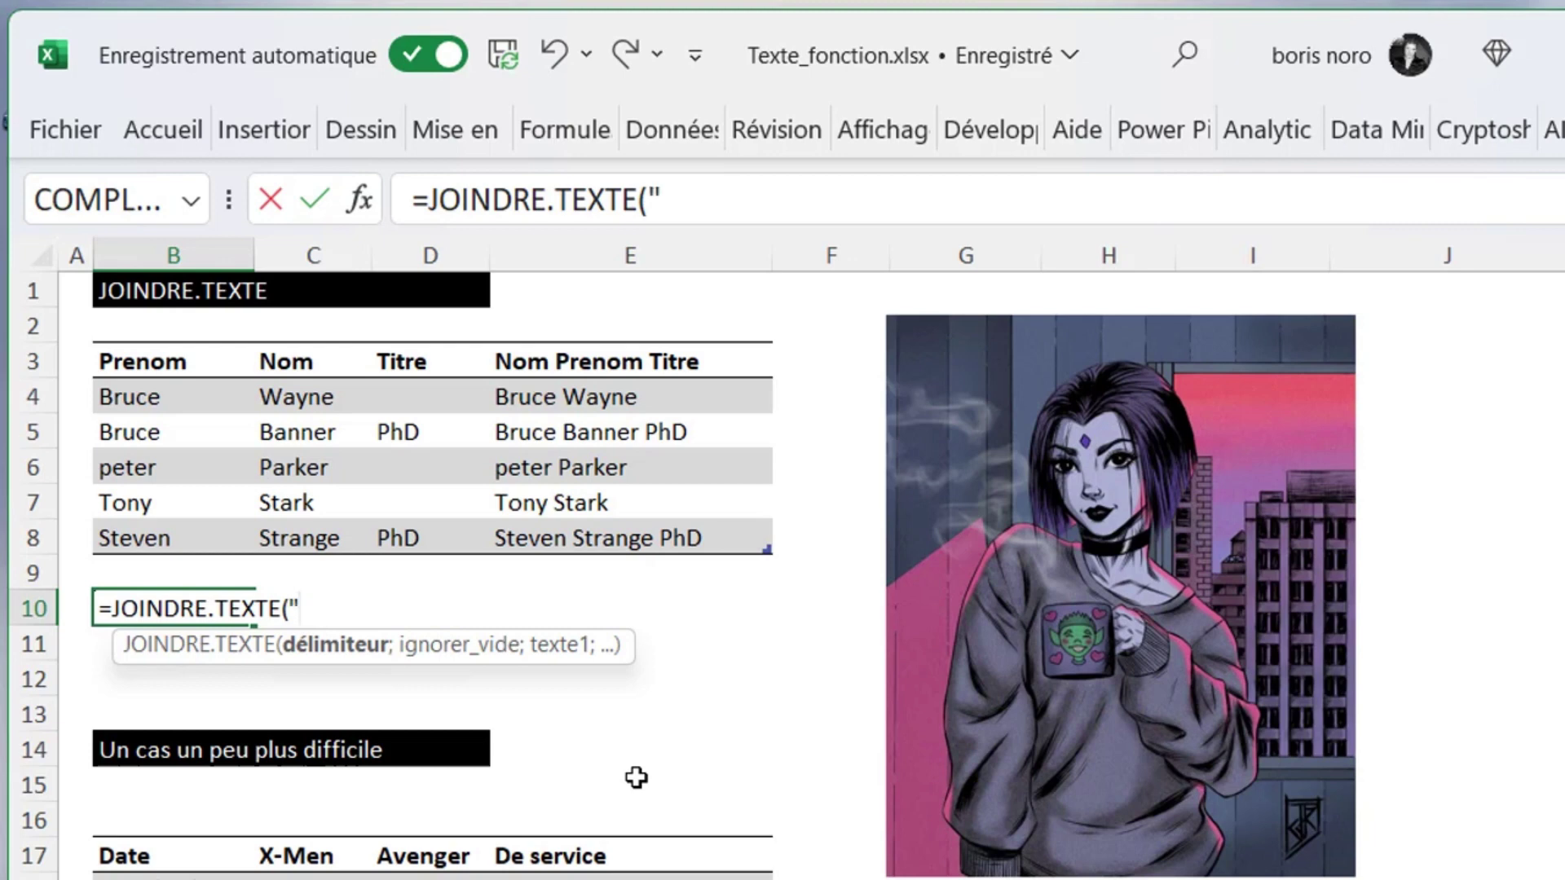
type("|\";")
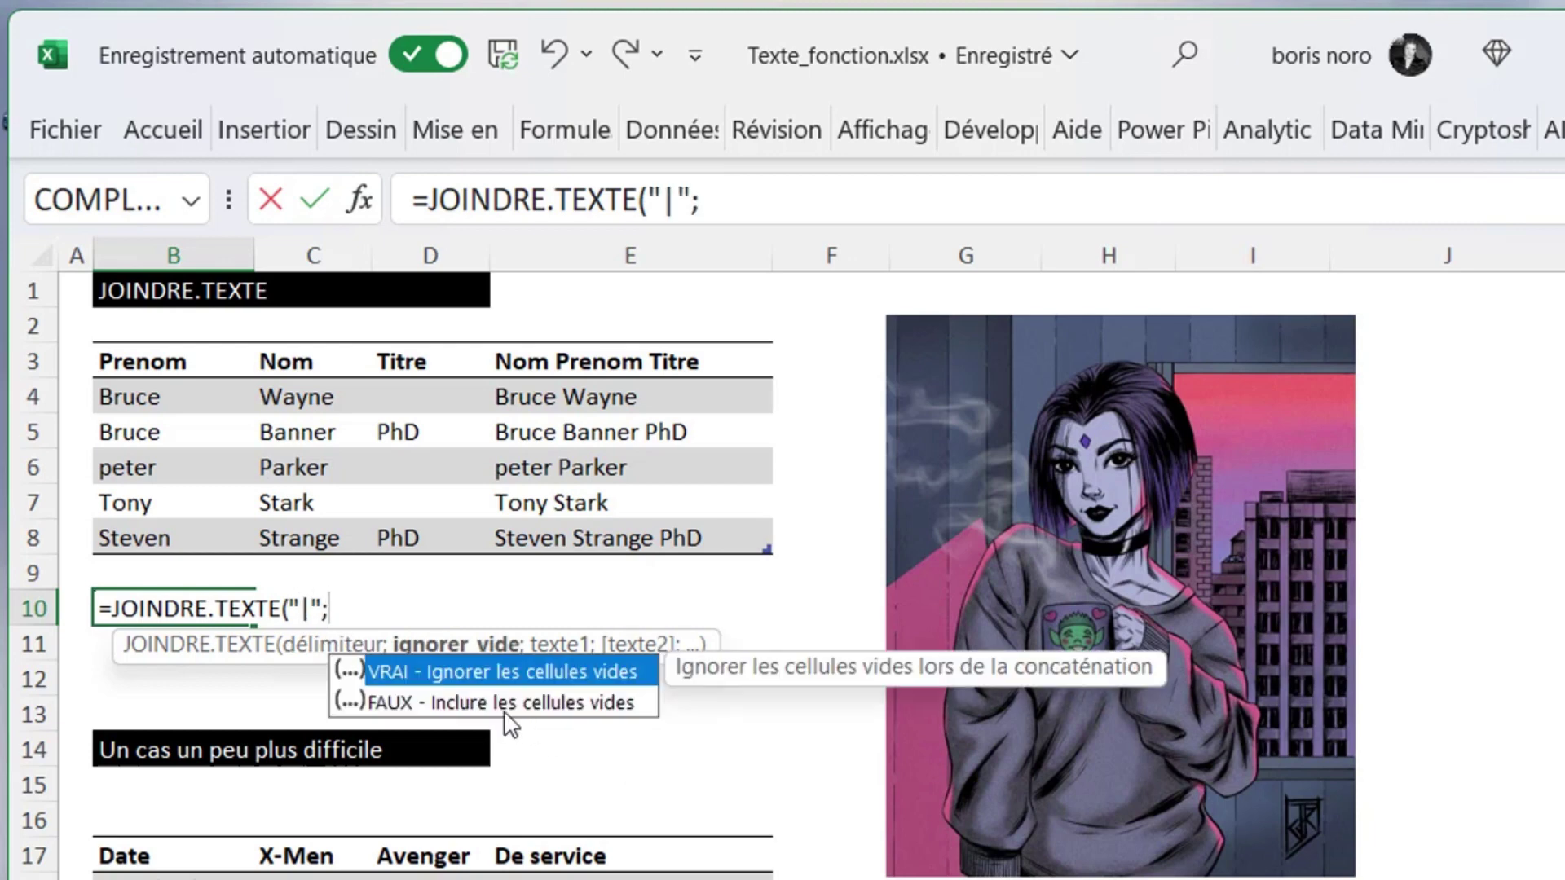
double_click(475, 671)
type(";")
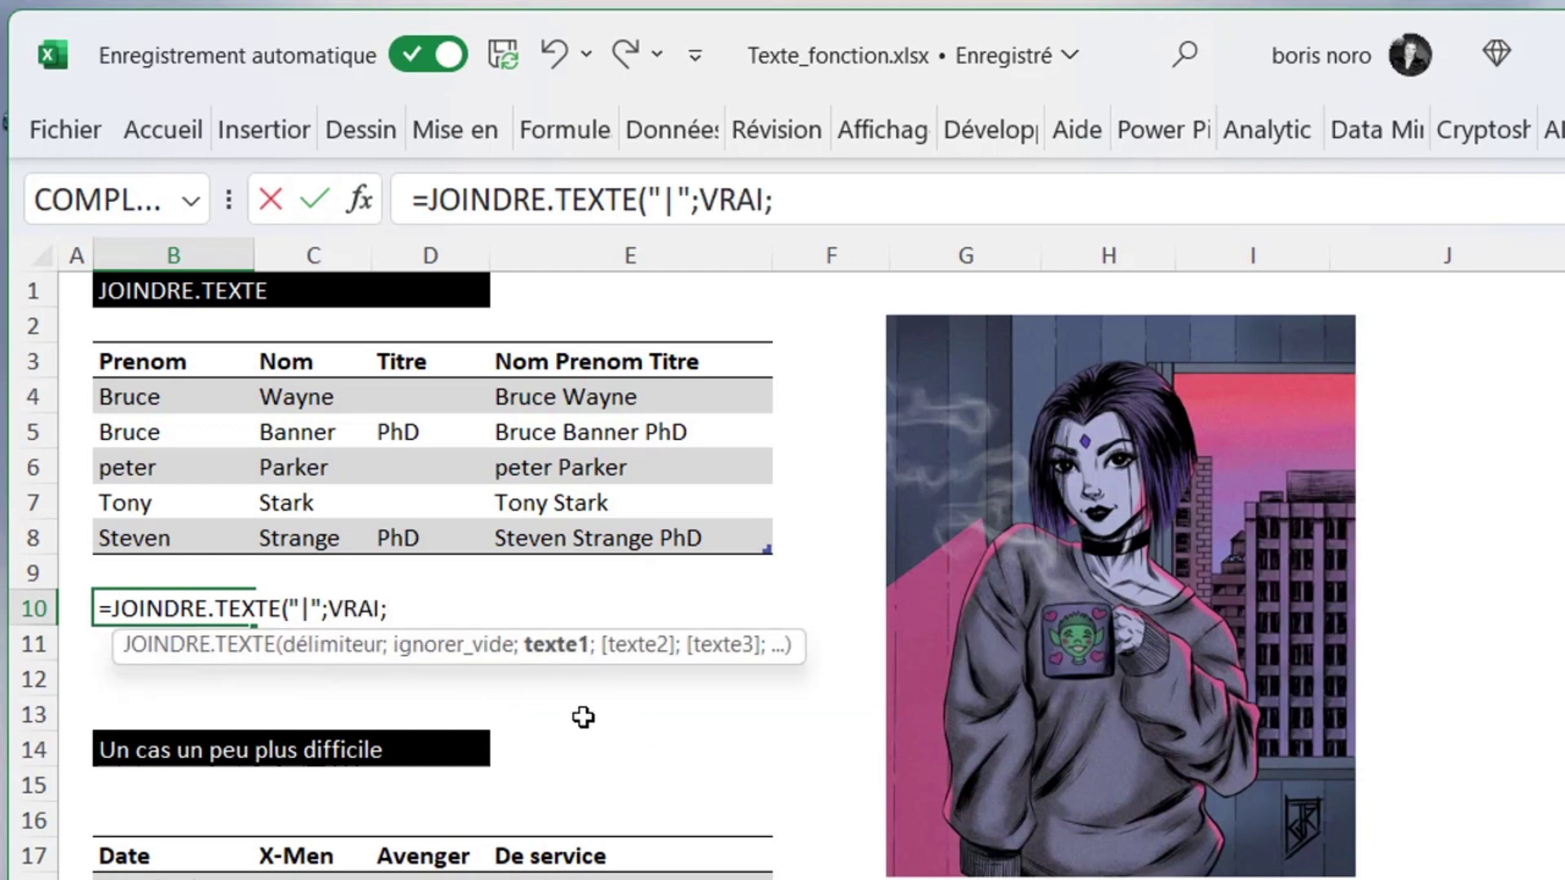
left_click(306, 396)
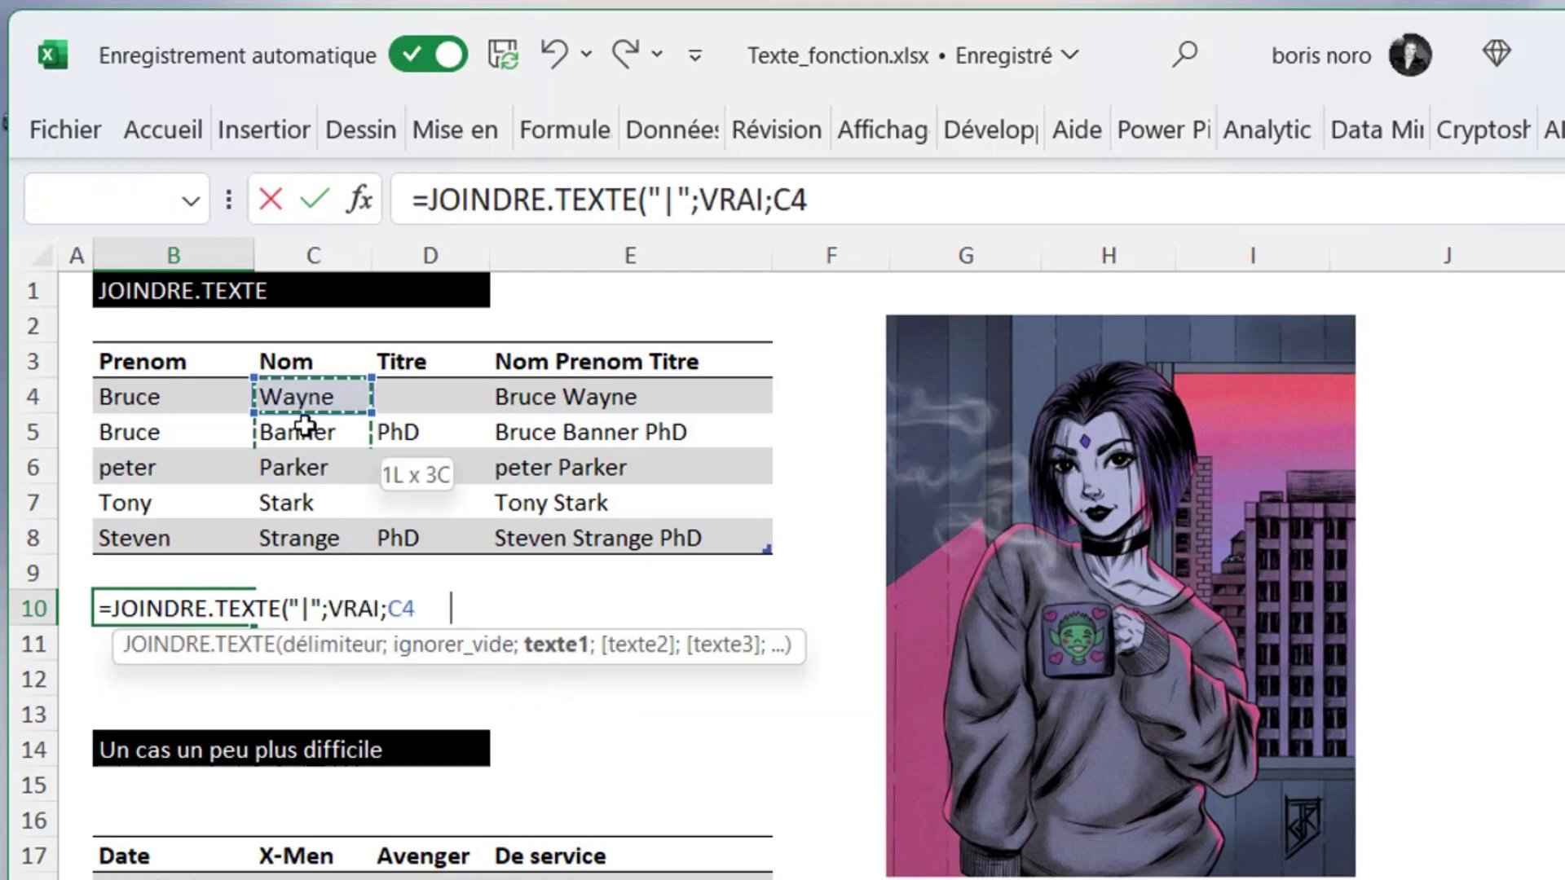
left_click_drag(305, 422, 305, 523)
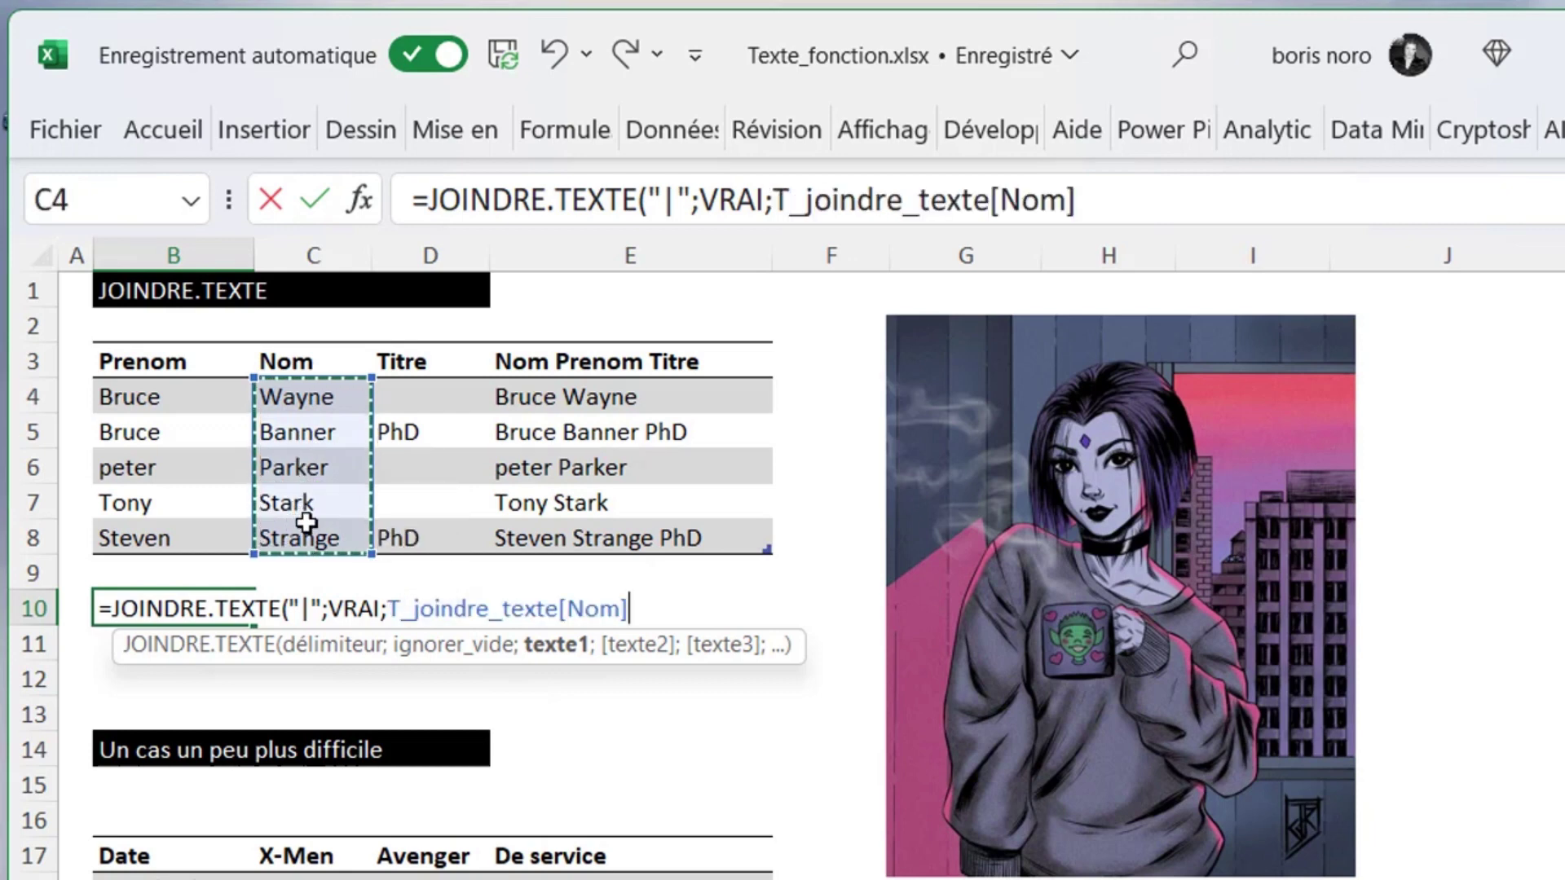
type(")")
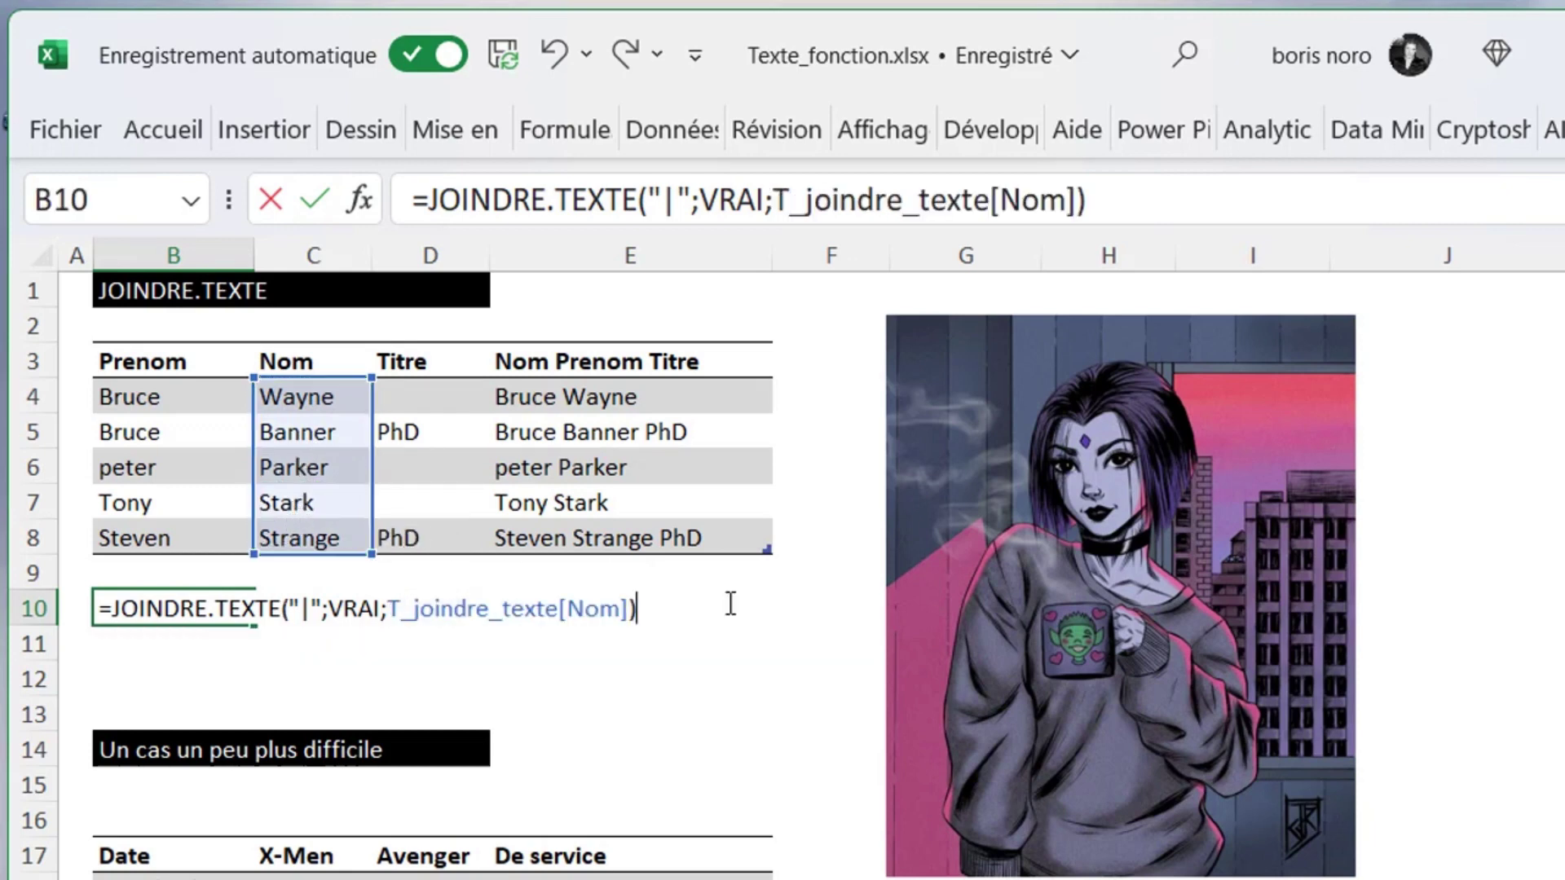
key("Return")
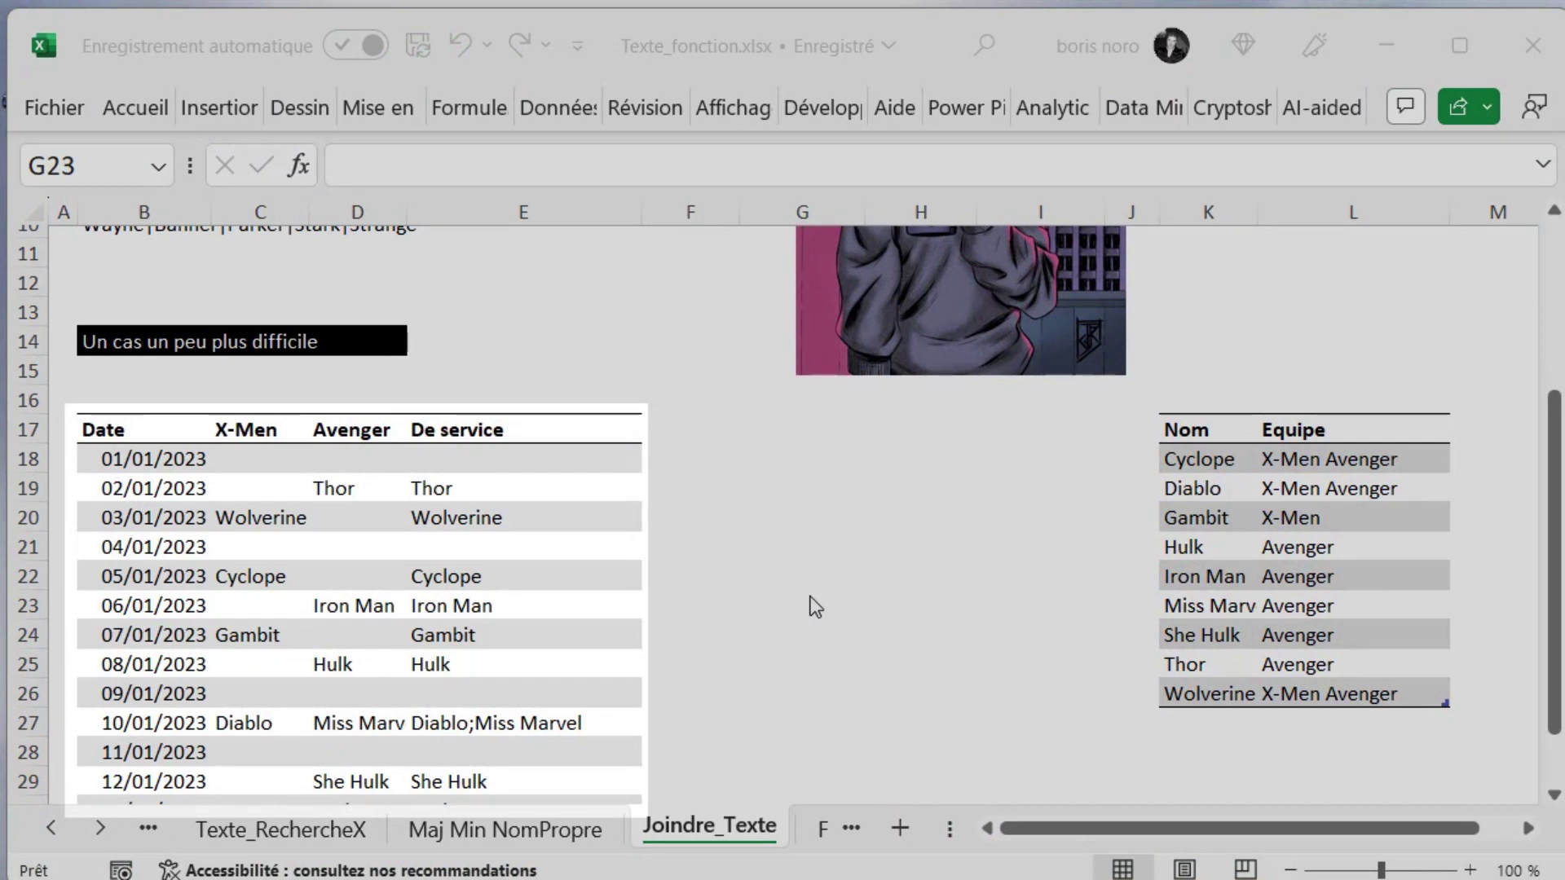
Save the workbook and select G18 for a new formula.
key("ctrl+s")
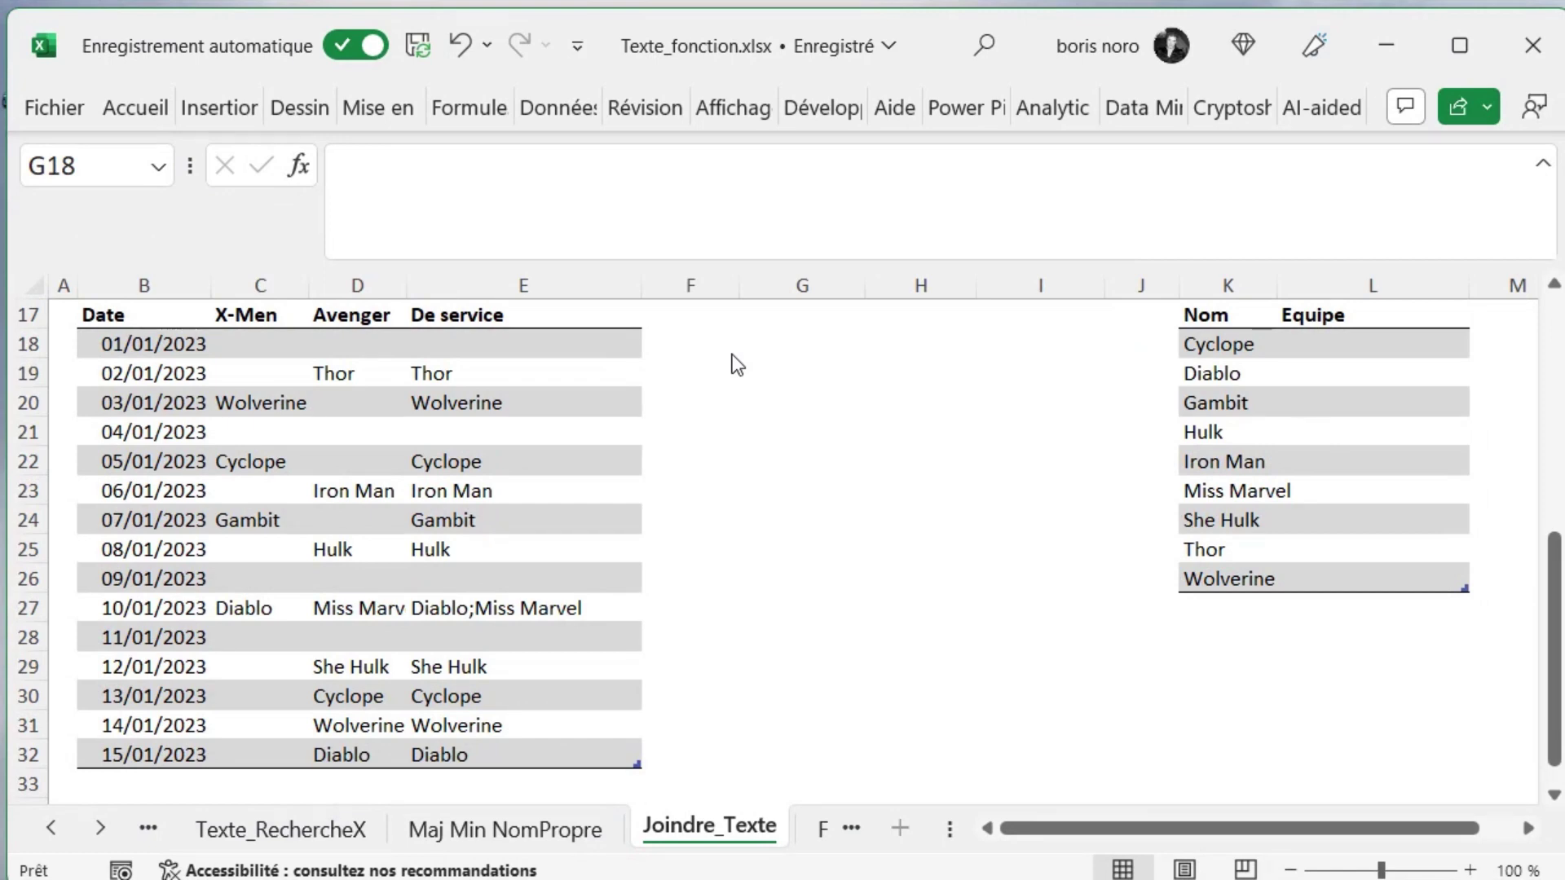
left_click(779, 343)
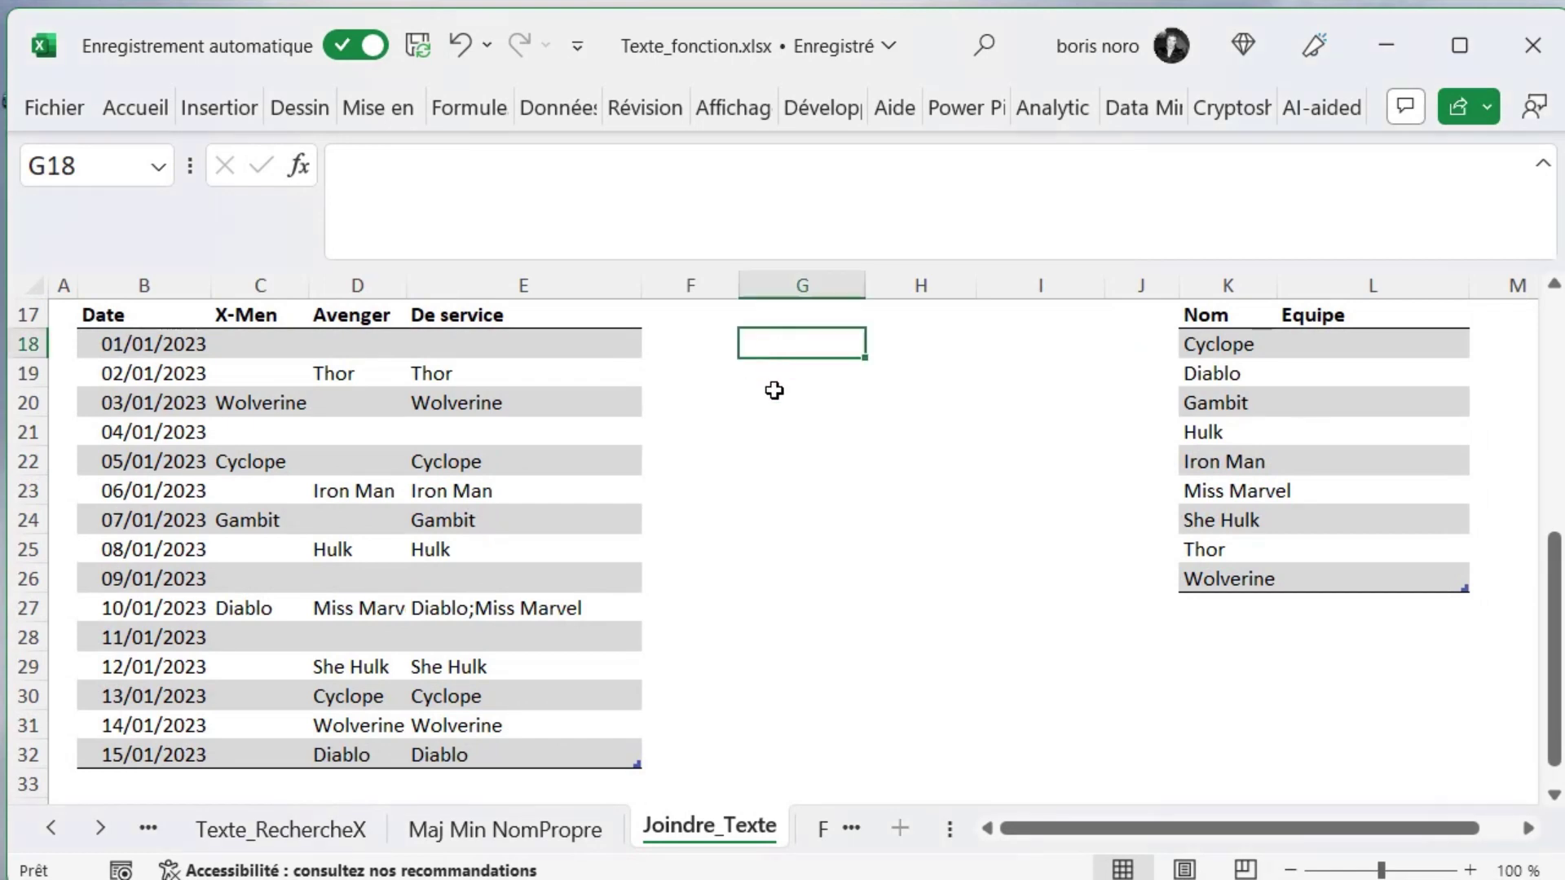
In G18, enter a SI formula returning the X-Men or Avenger header when the hero matches, else "".
type("=")
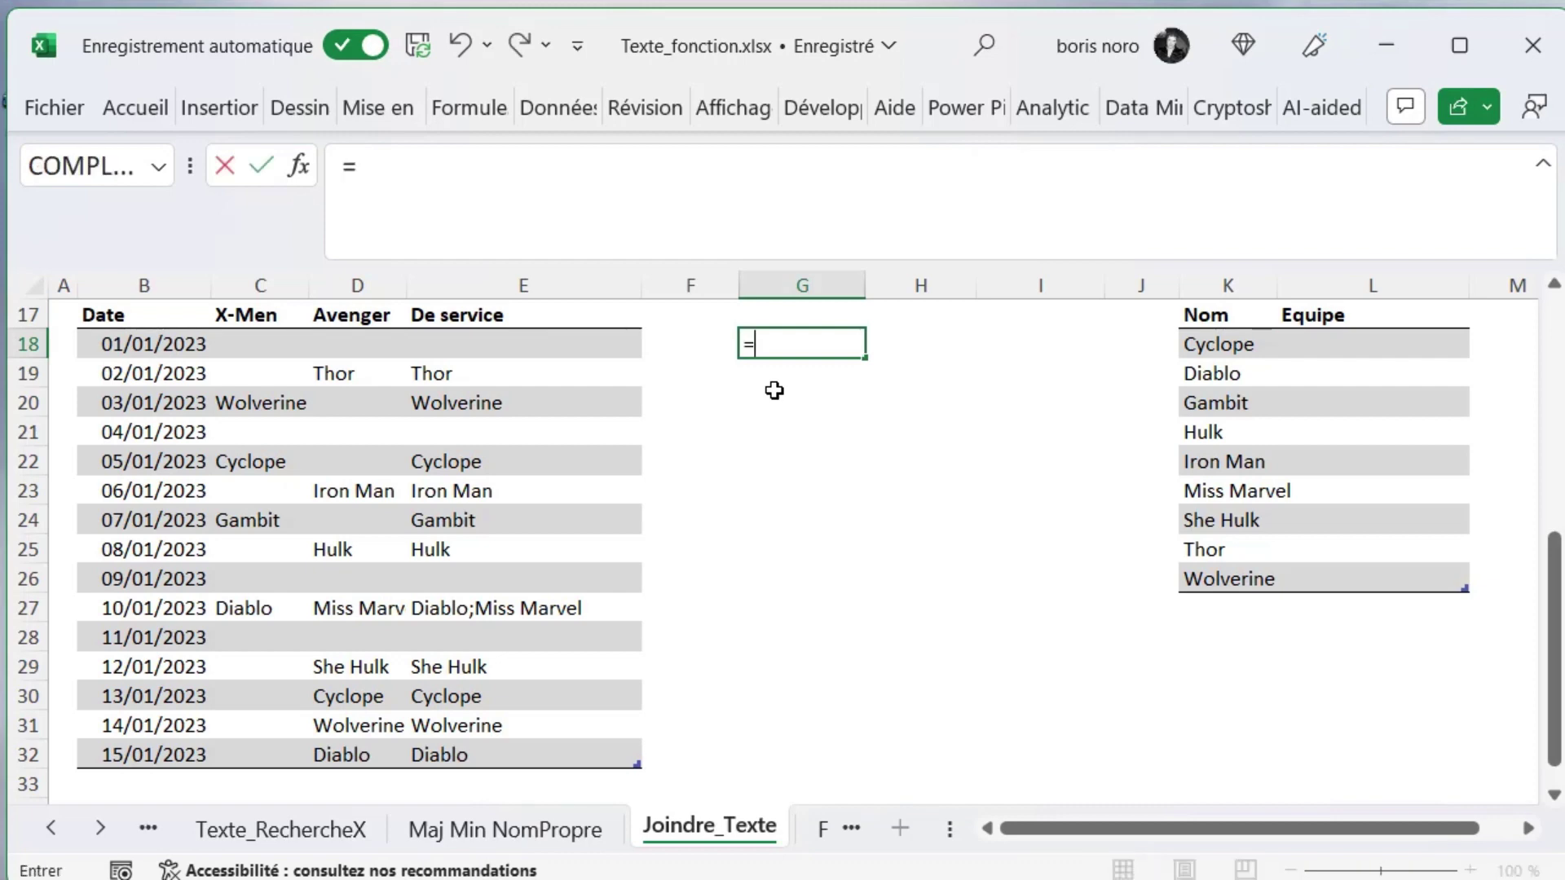
type("SI")
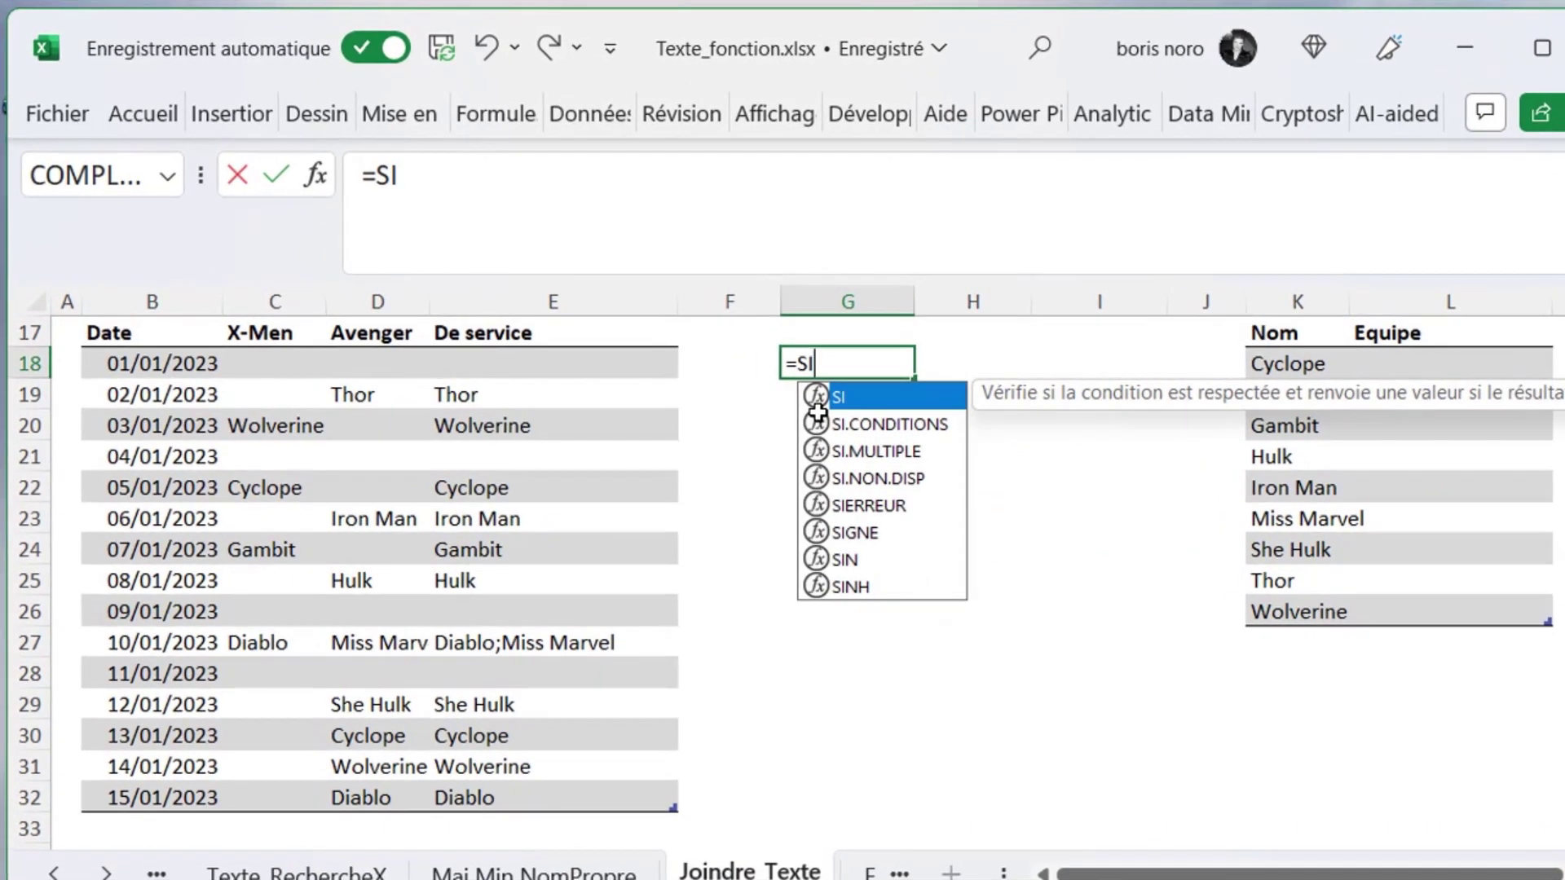
type("(")
mouse_move(272, 362)
left_mouse_down()
mouse_move(346, 359)
mouse_move(320, 632)
mouse_move(333, 785)
left_mouse_up()
type("=")
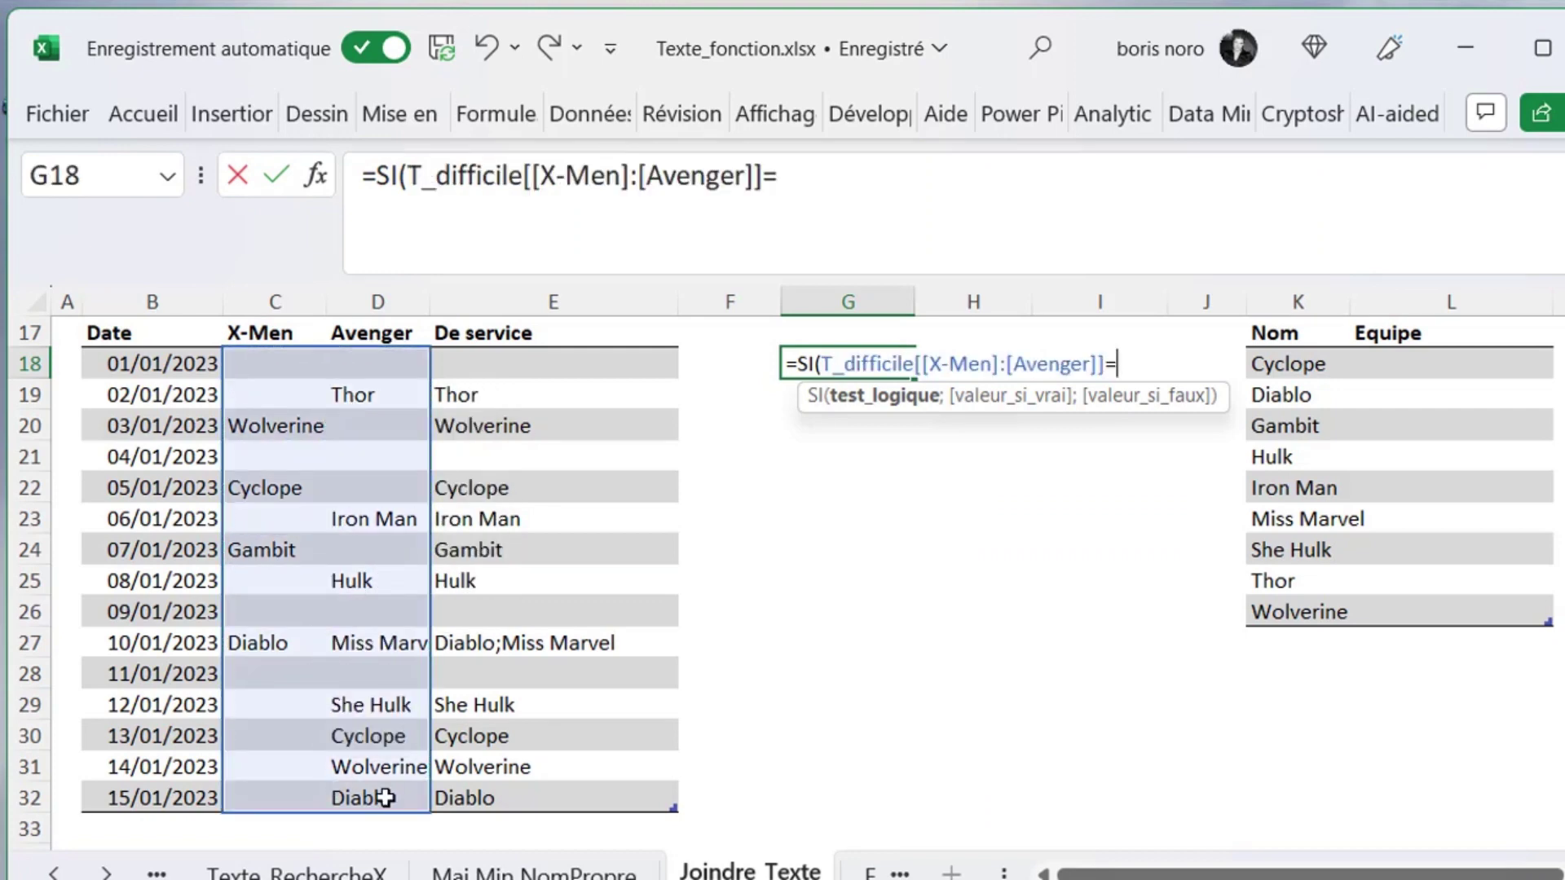
left_click(1290, 371)
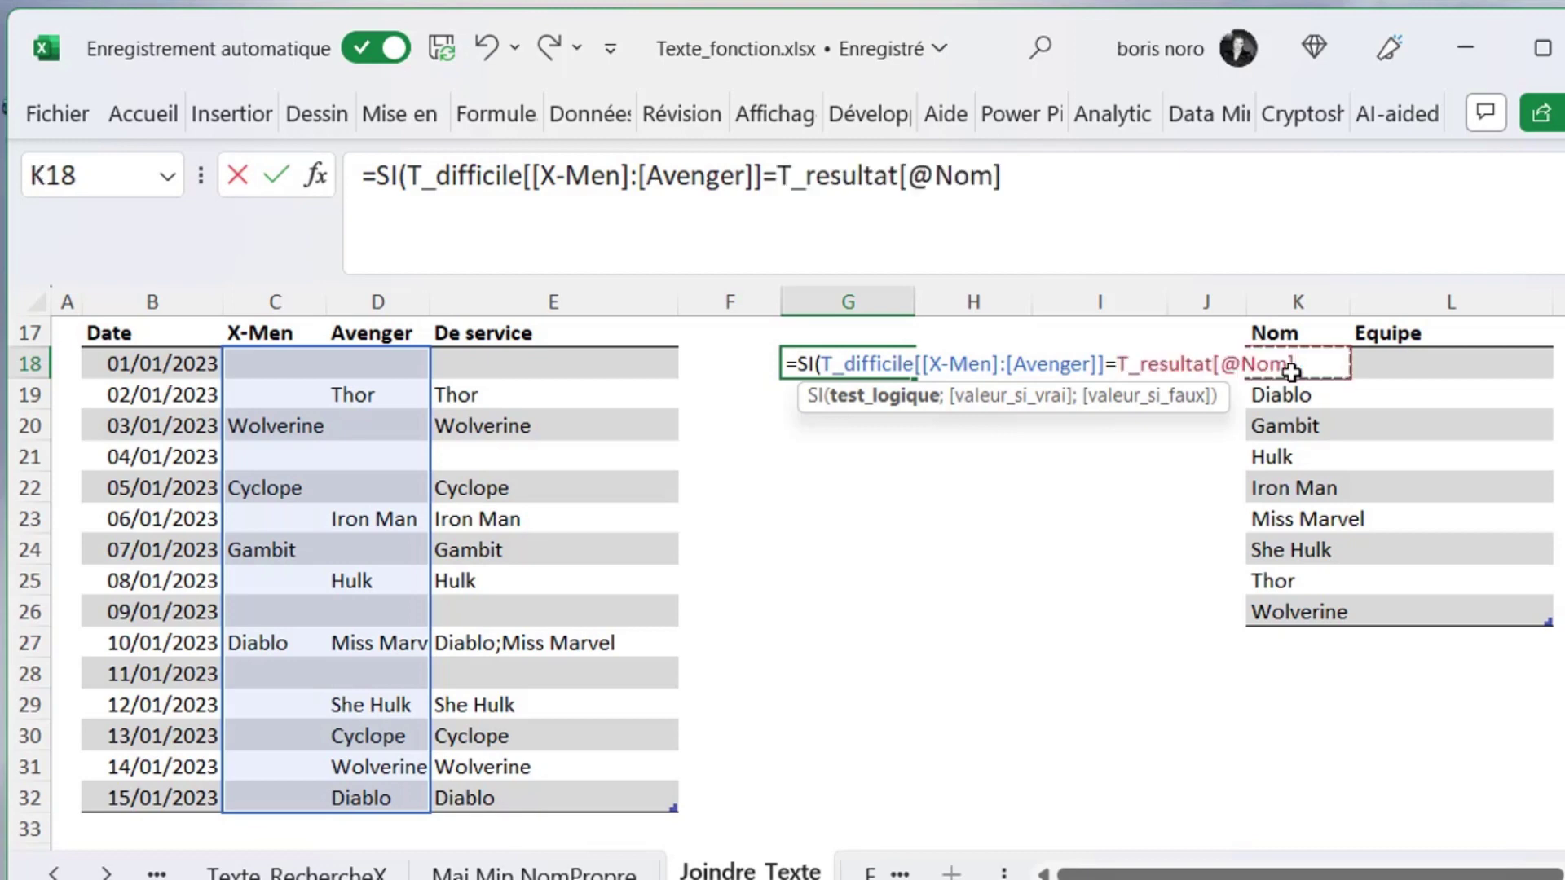
type(";")
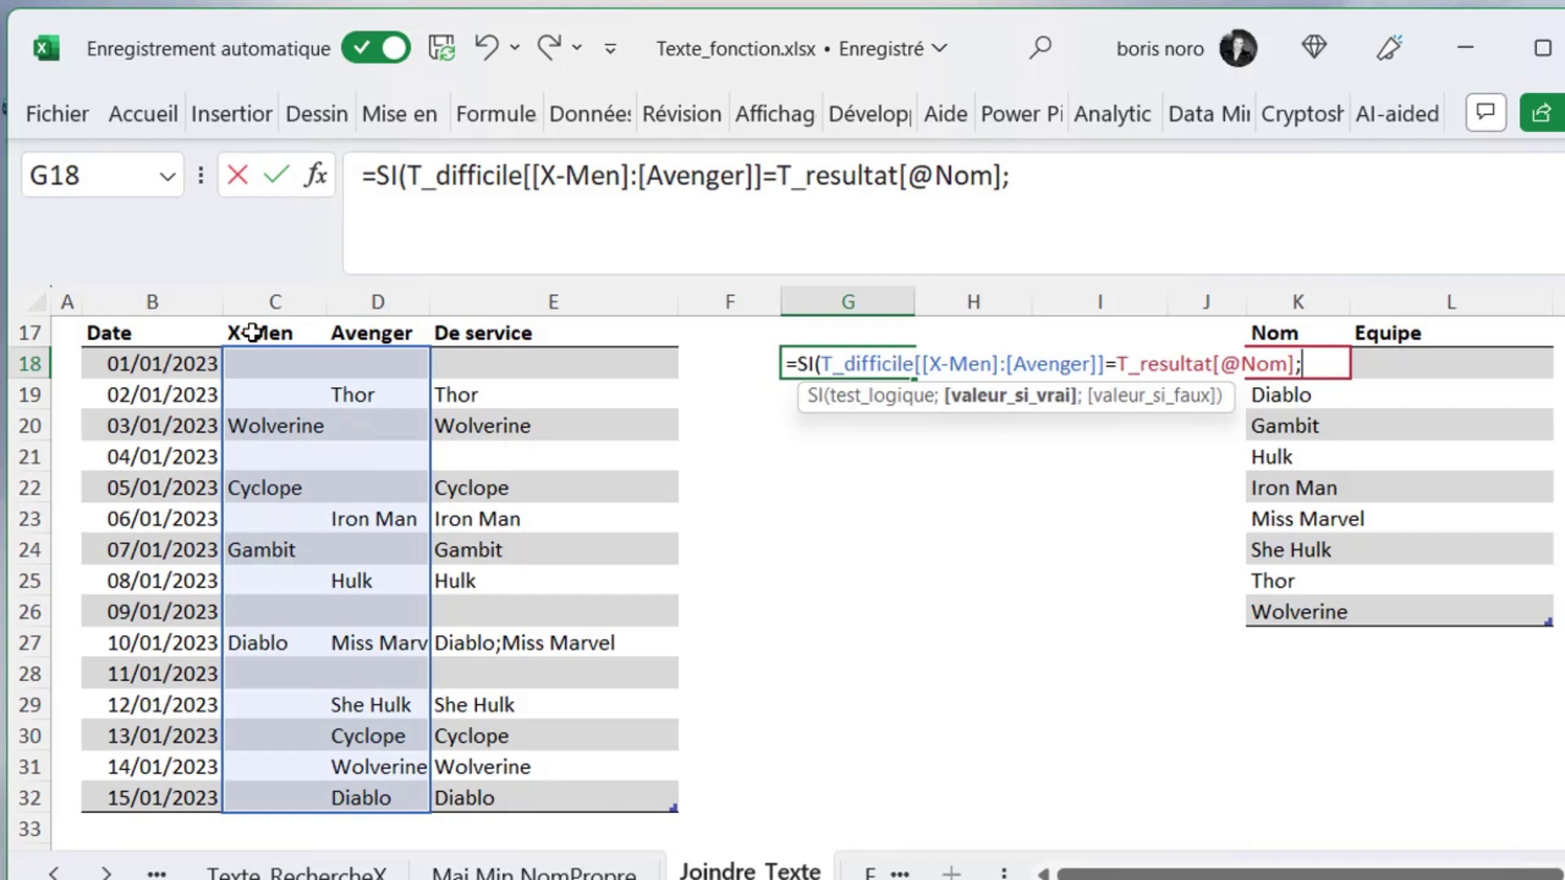
left_click(252, 333)
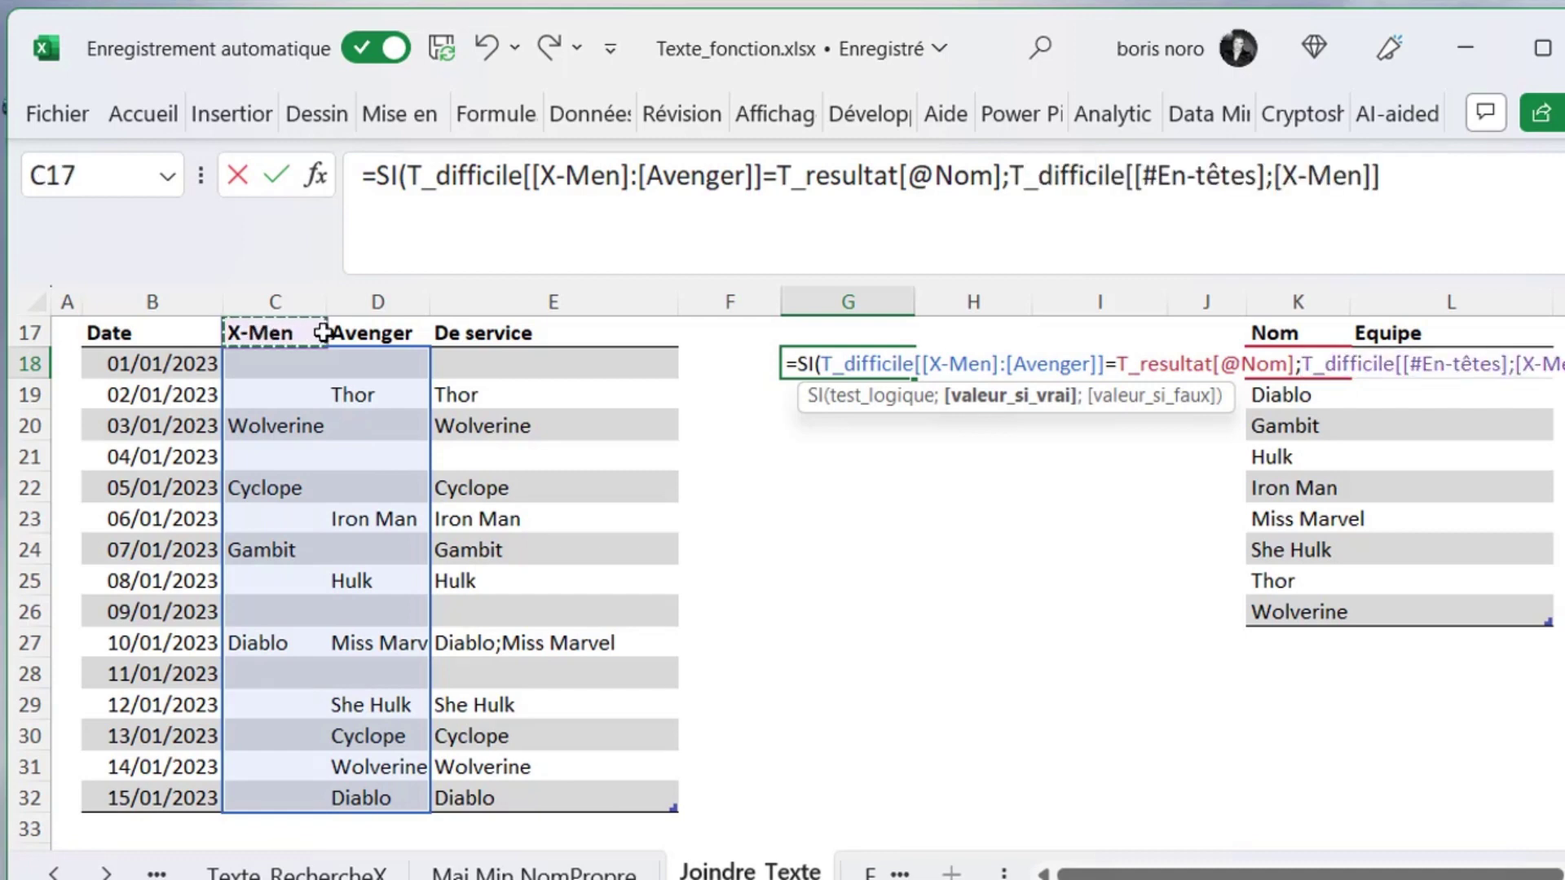
left_click_drag(313, 332, 337, 332)
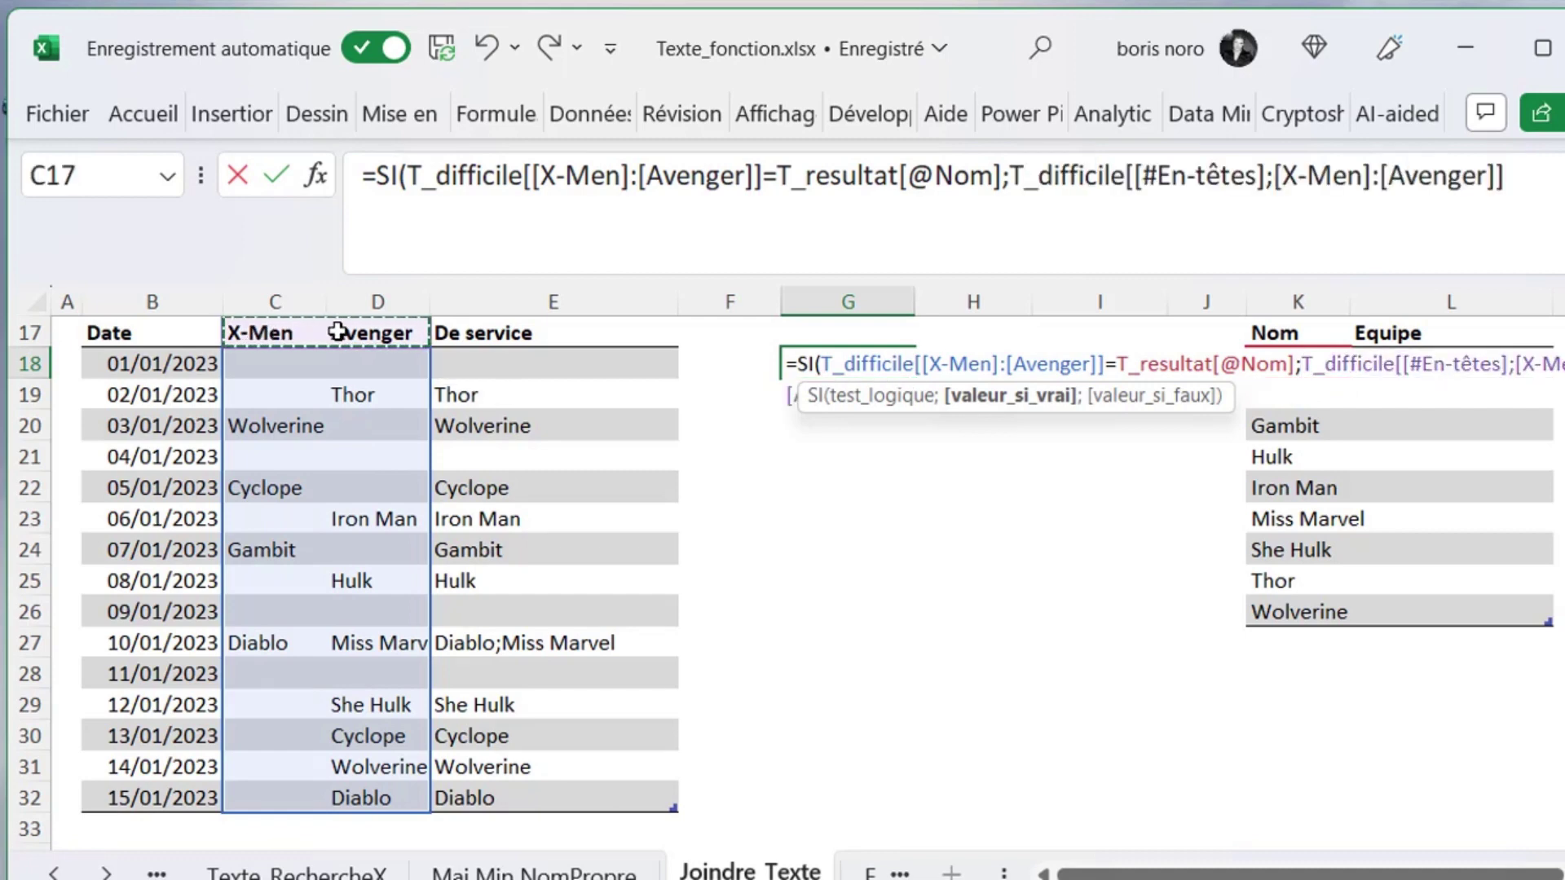
left_click(909, 223)
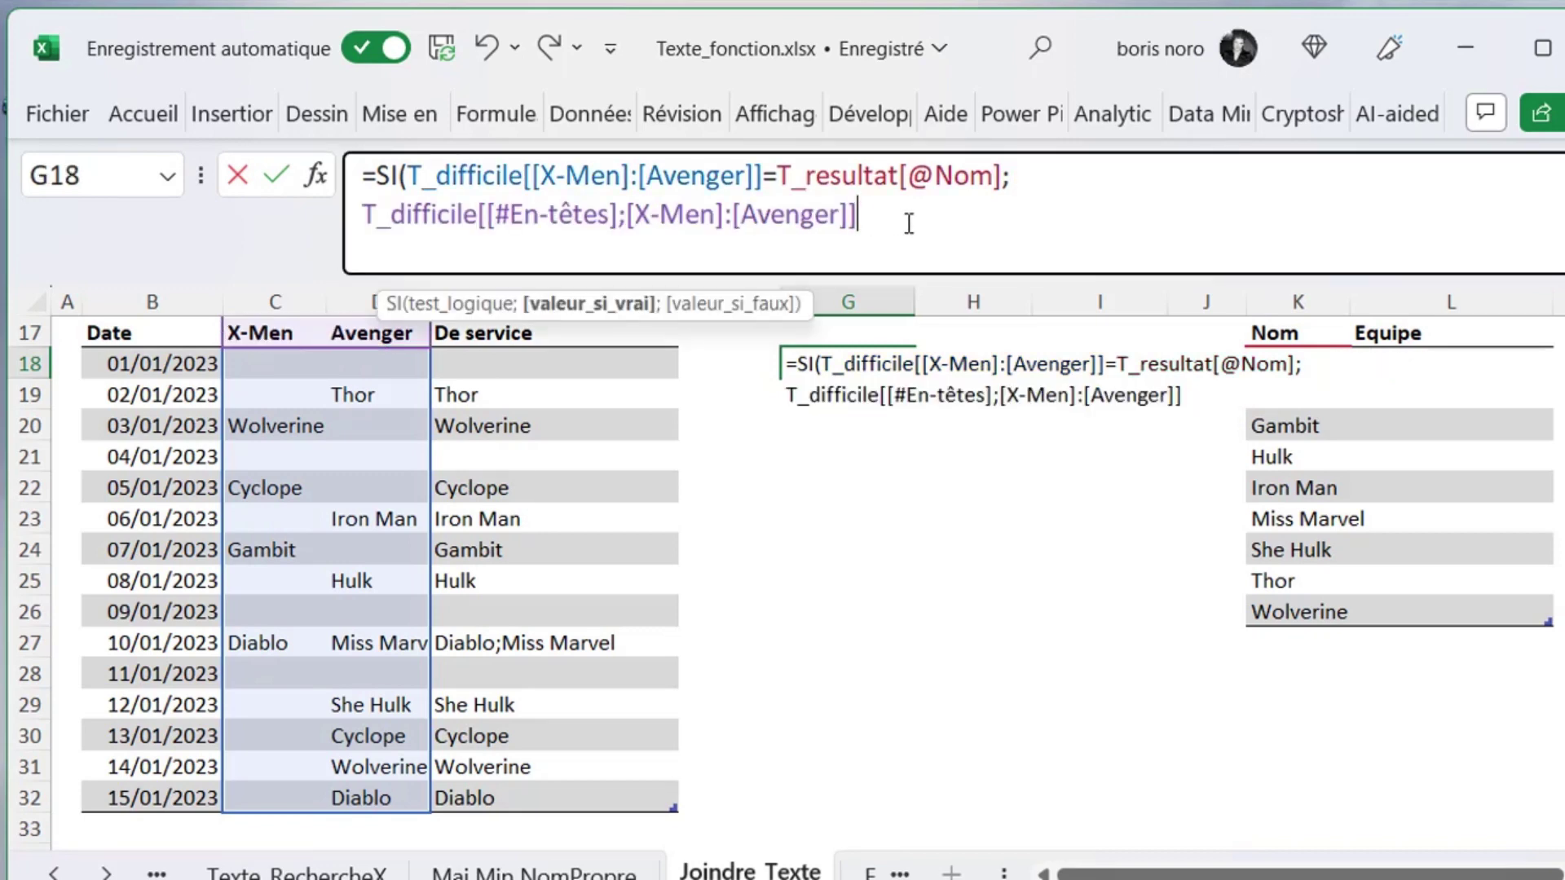
type(";\"\")")
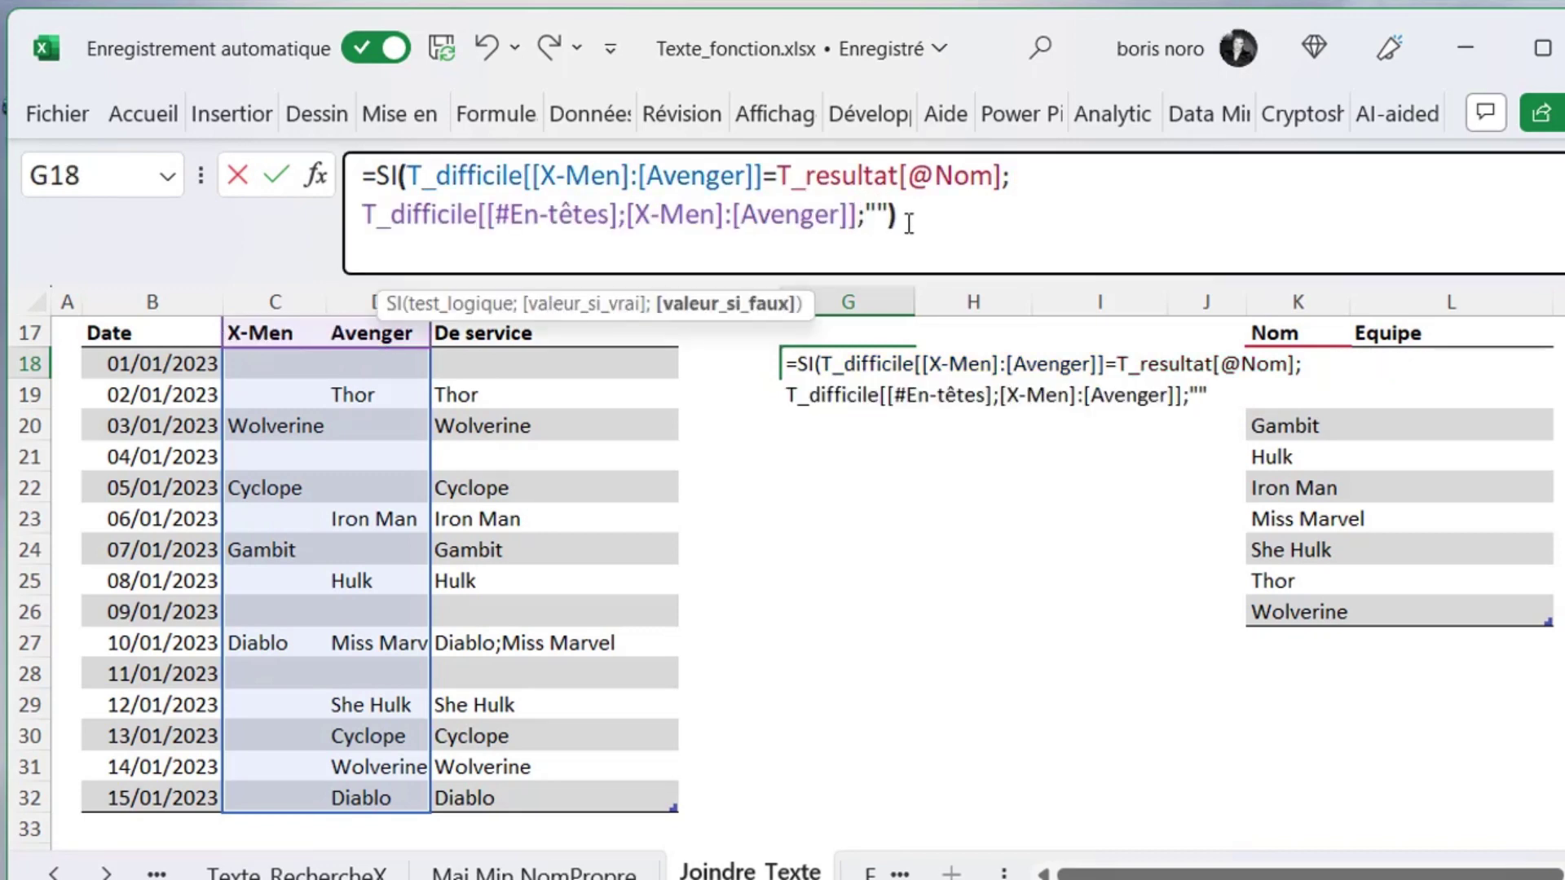
key("Return")
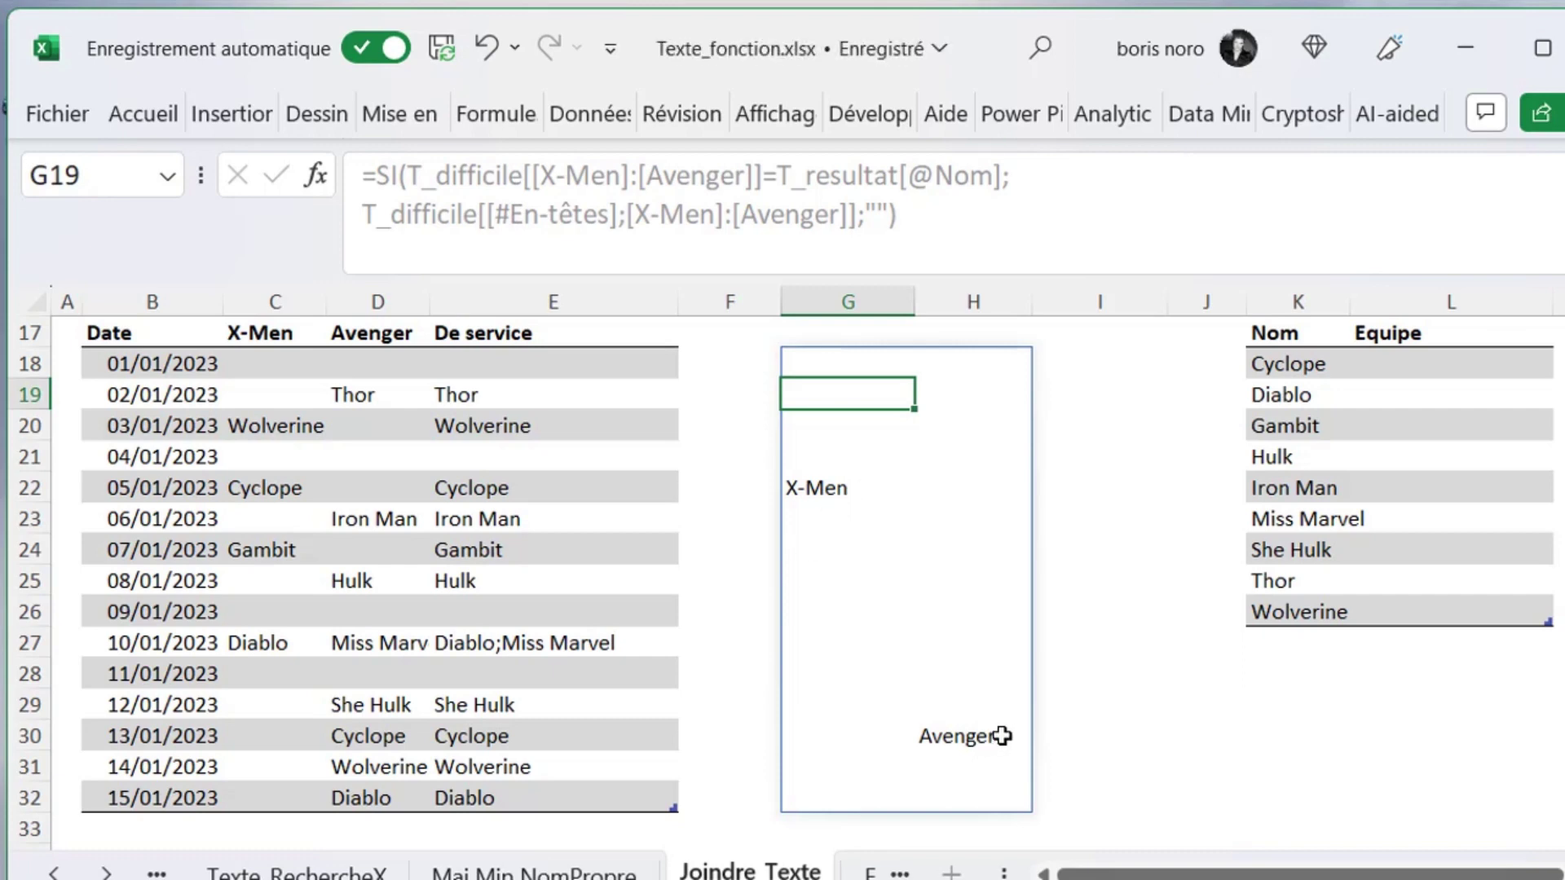
Select and copy the SI expression from G18's formula, leaving the cell unchanged.
key("Up")
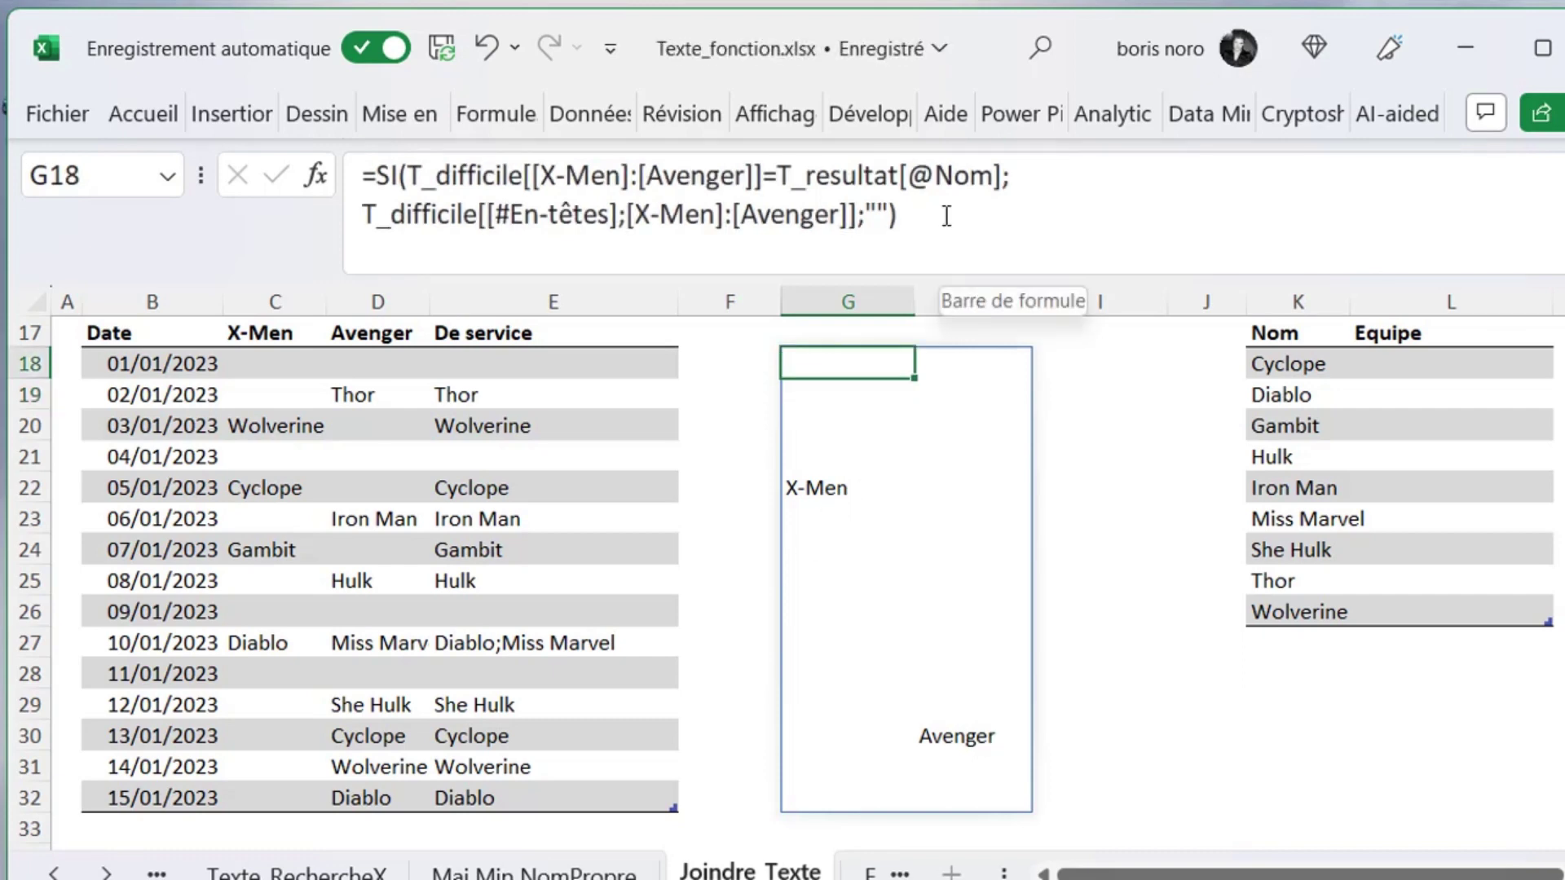
left_click_drag(947, 215, 582, 195)
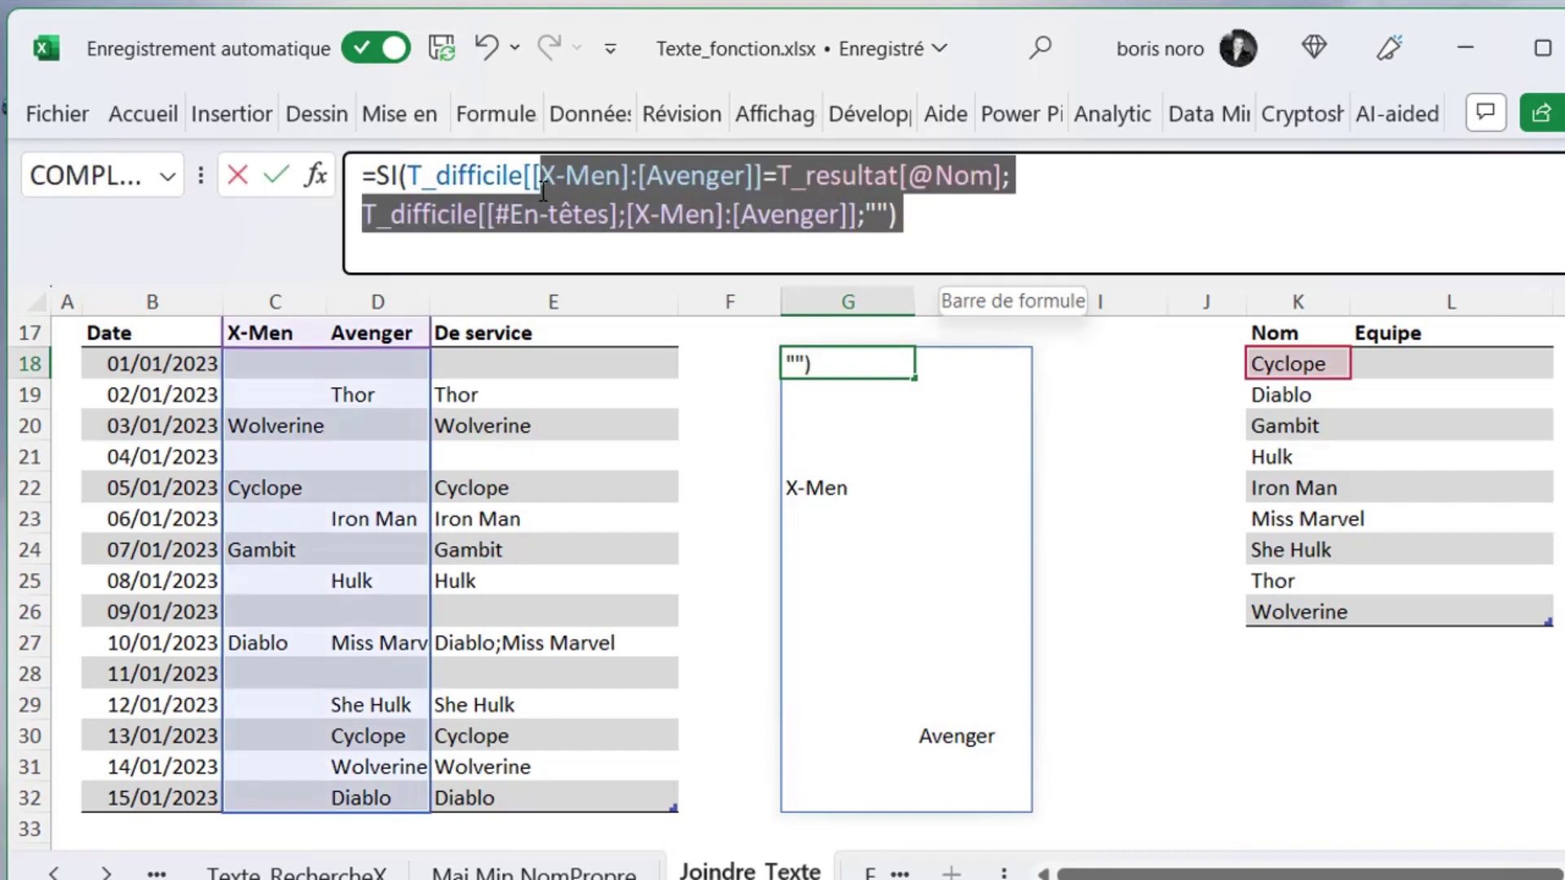
left_click_drag(582, 196, 376, 175)
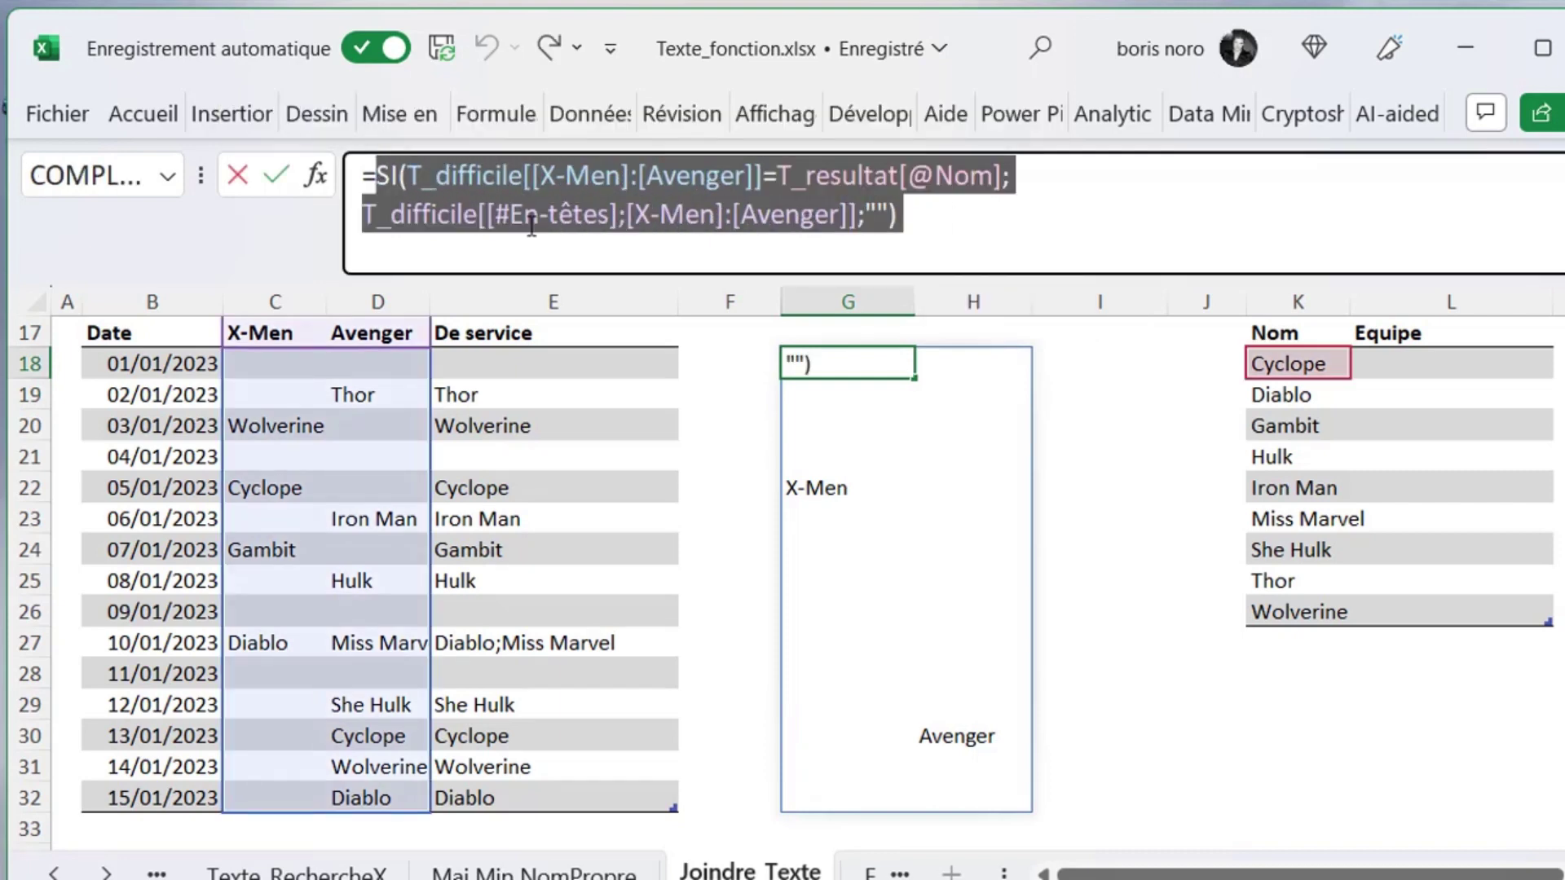
key("ctrl+Return")
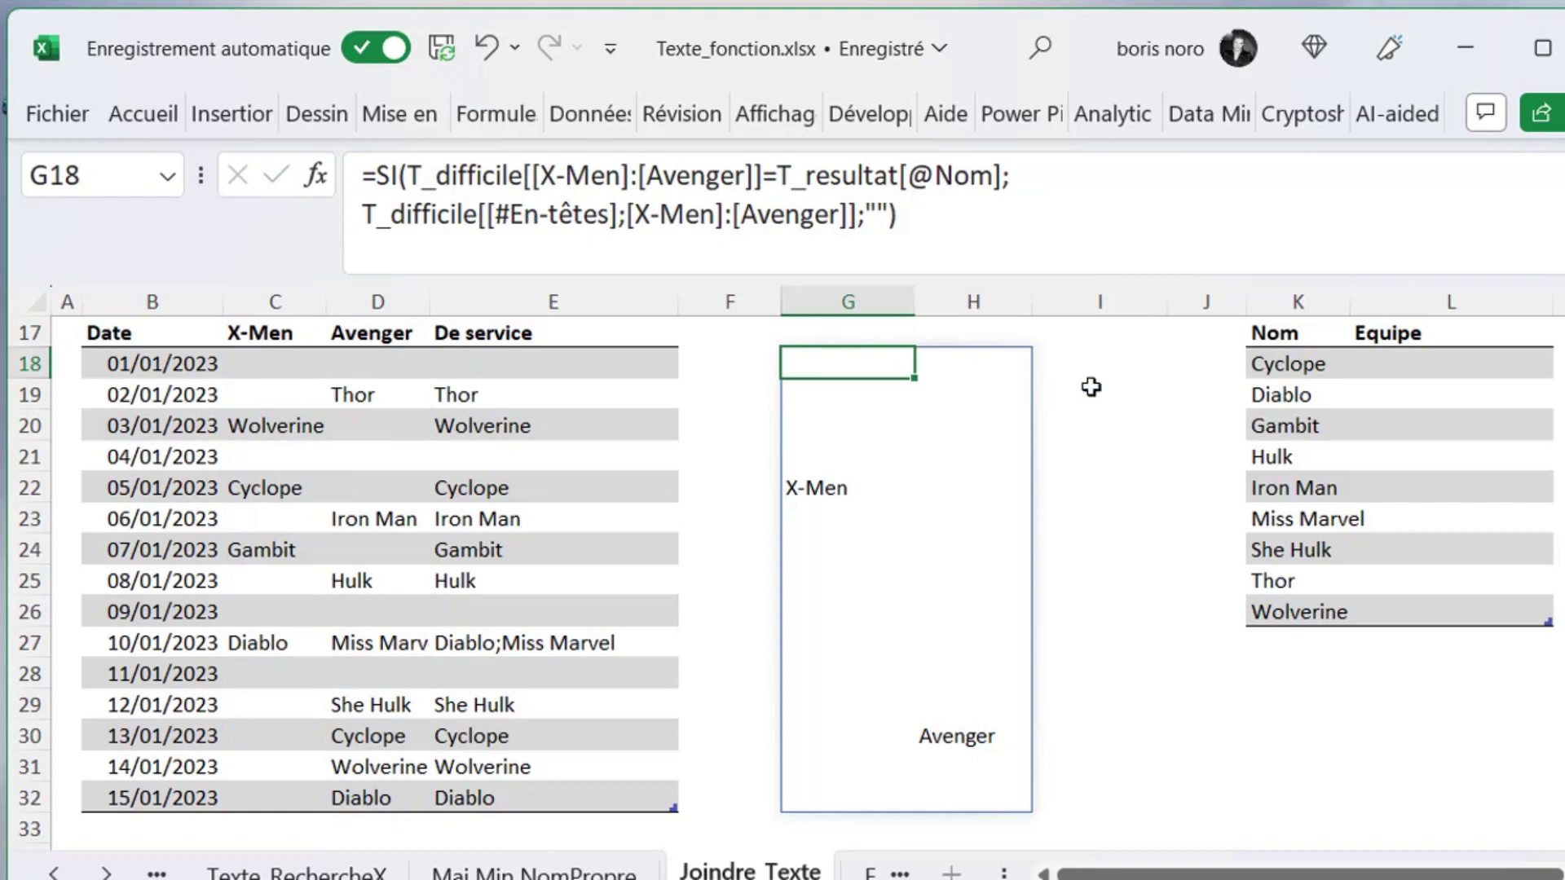
In Cyclope's Equipe cell, wrap the pasted SI expression in =JOINDRE.TEXTE(" ";VRAI;...) on its own line.
left_click(1392, 363)
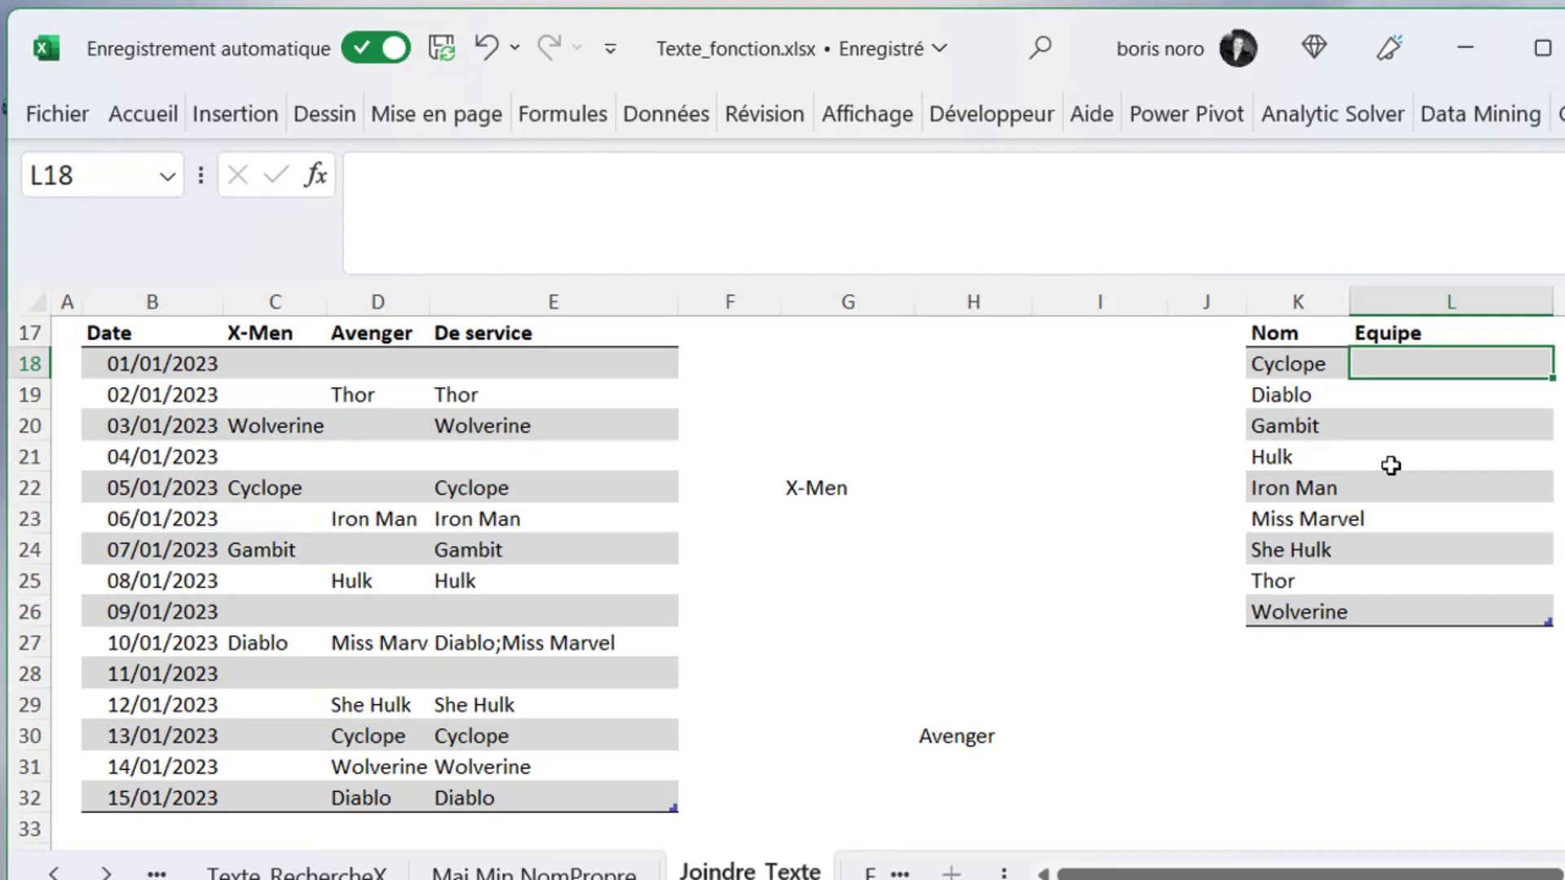
type("=")
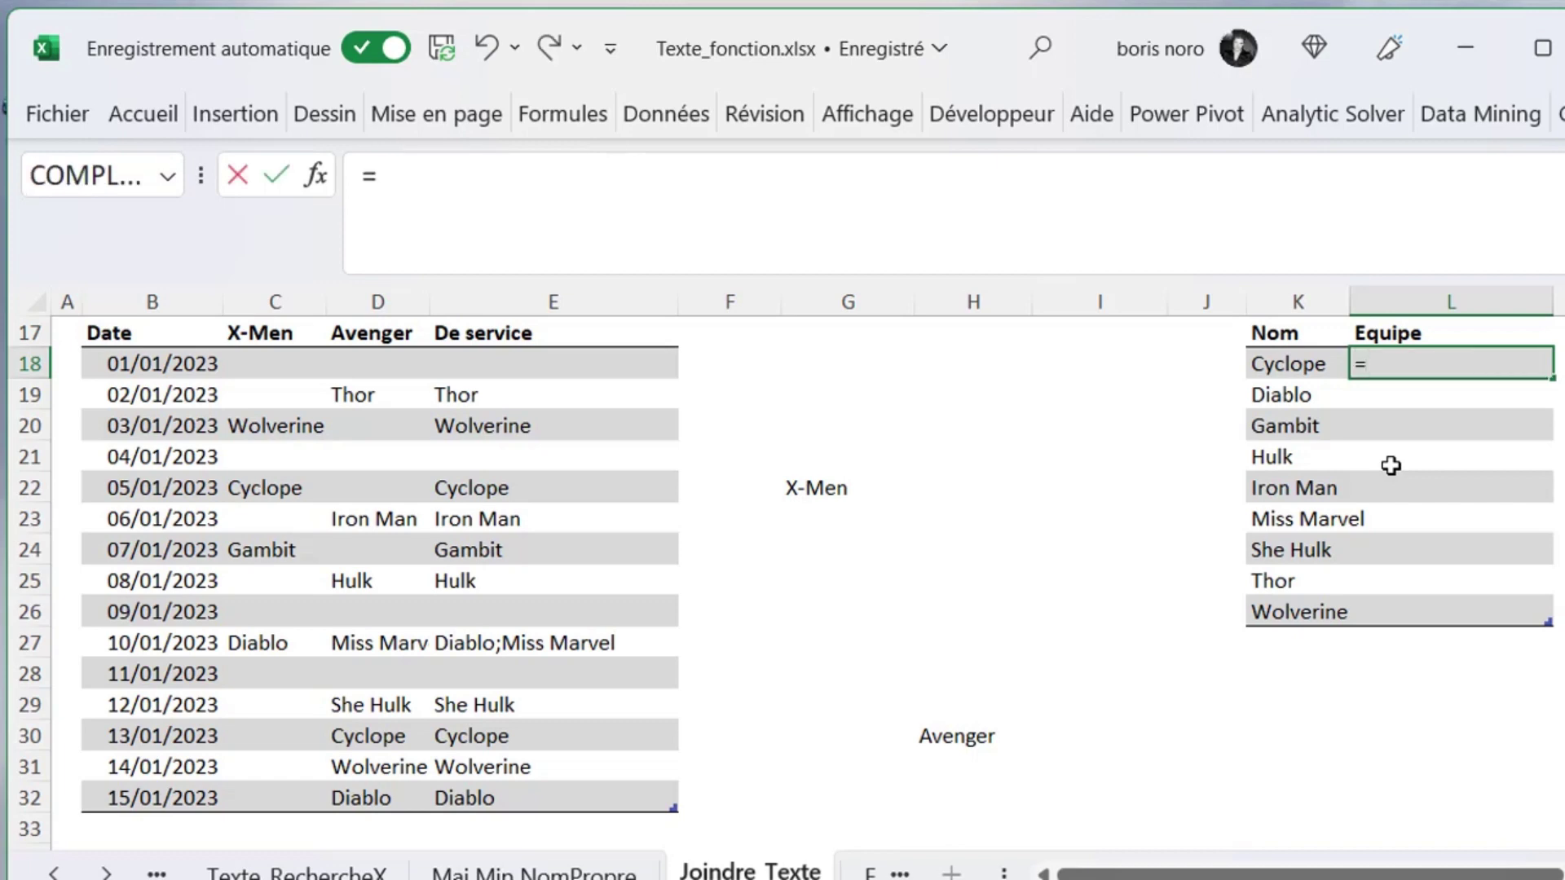
type("JOI")
key("Tab")
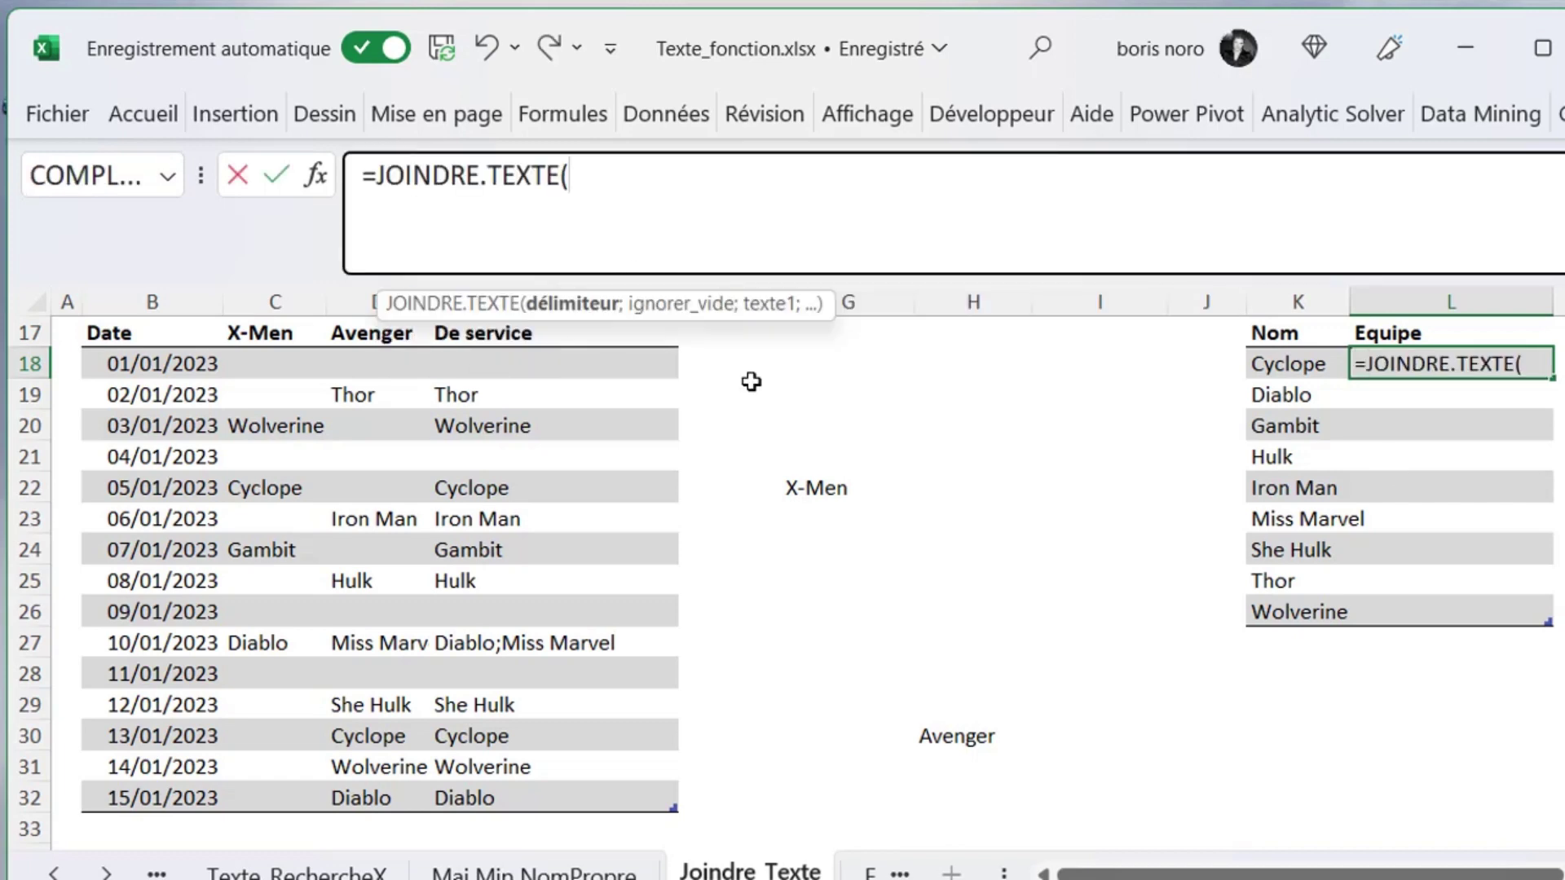
type("\"")
type(" \";")
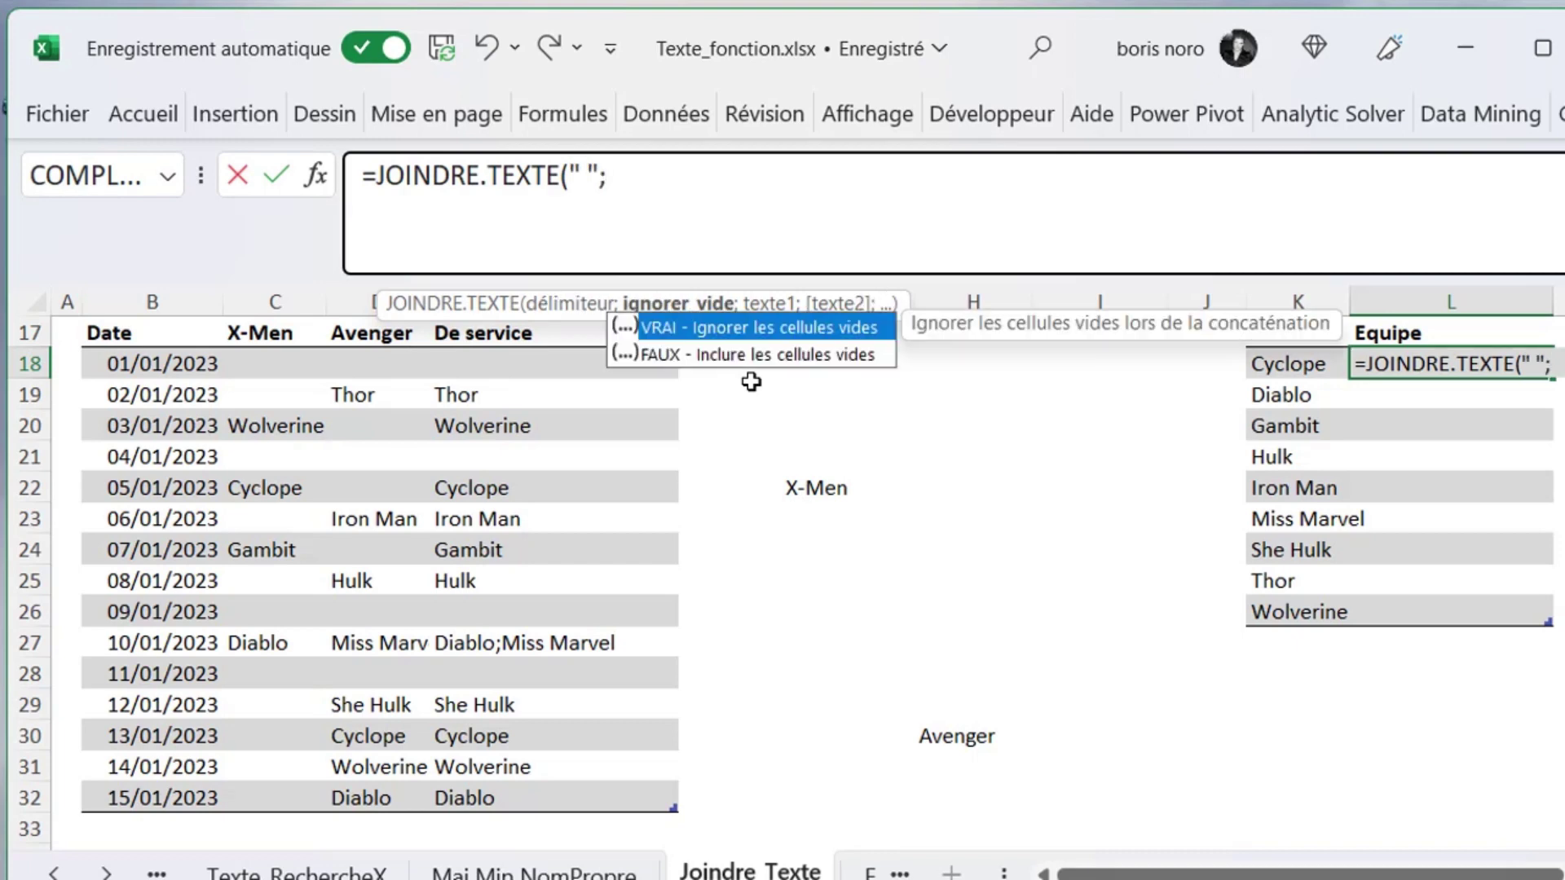
double_click(697, 330)
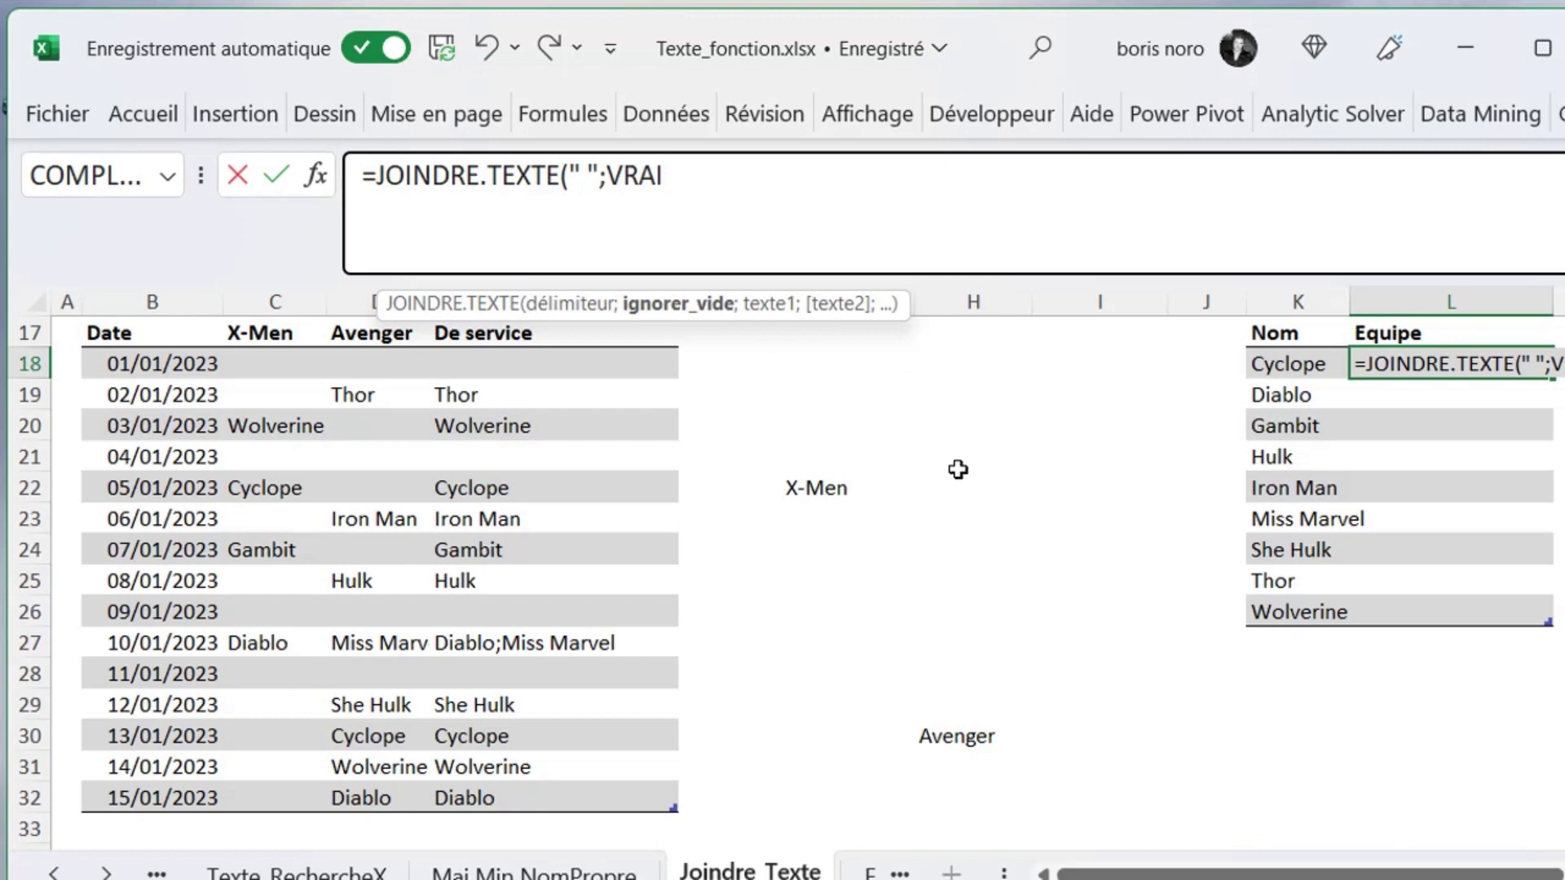
type(";")
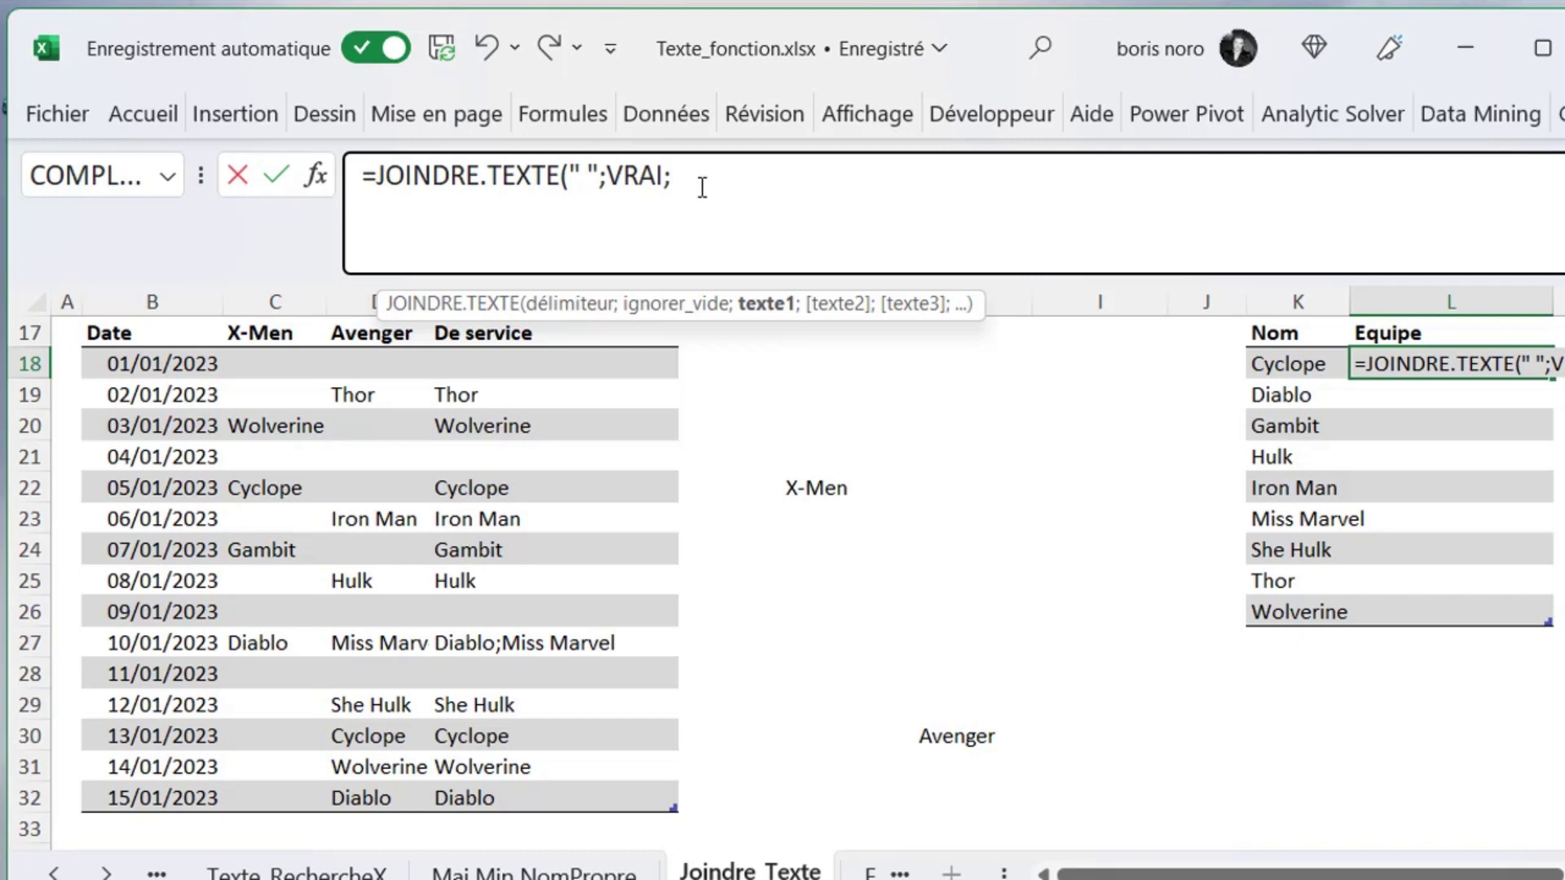
type("SI(T_difficile[[X-Men]:[Avenger]]=T_resultat[@Nom];T_difficile[[#En-têtes];[X-Men]:[Avenger]];\"\")")
left_click(673, 174)
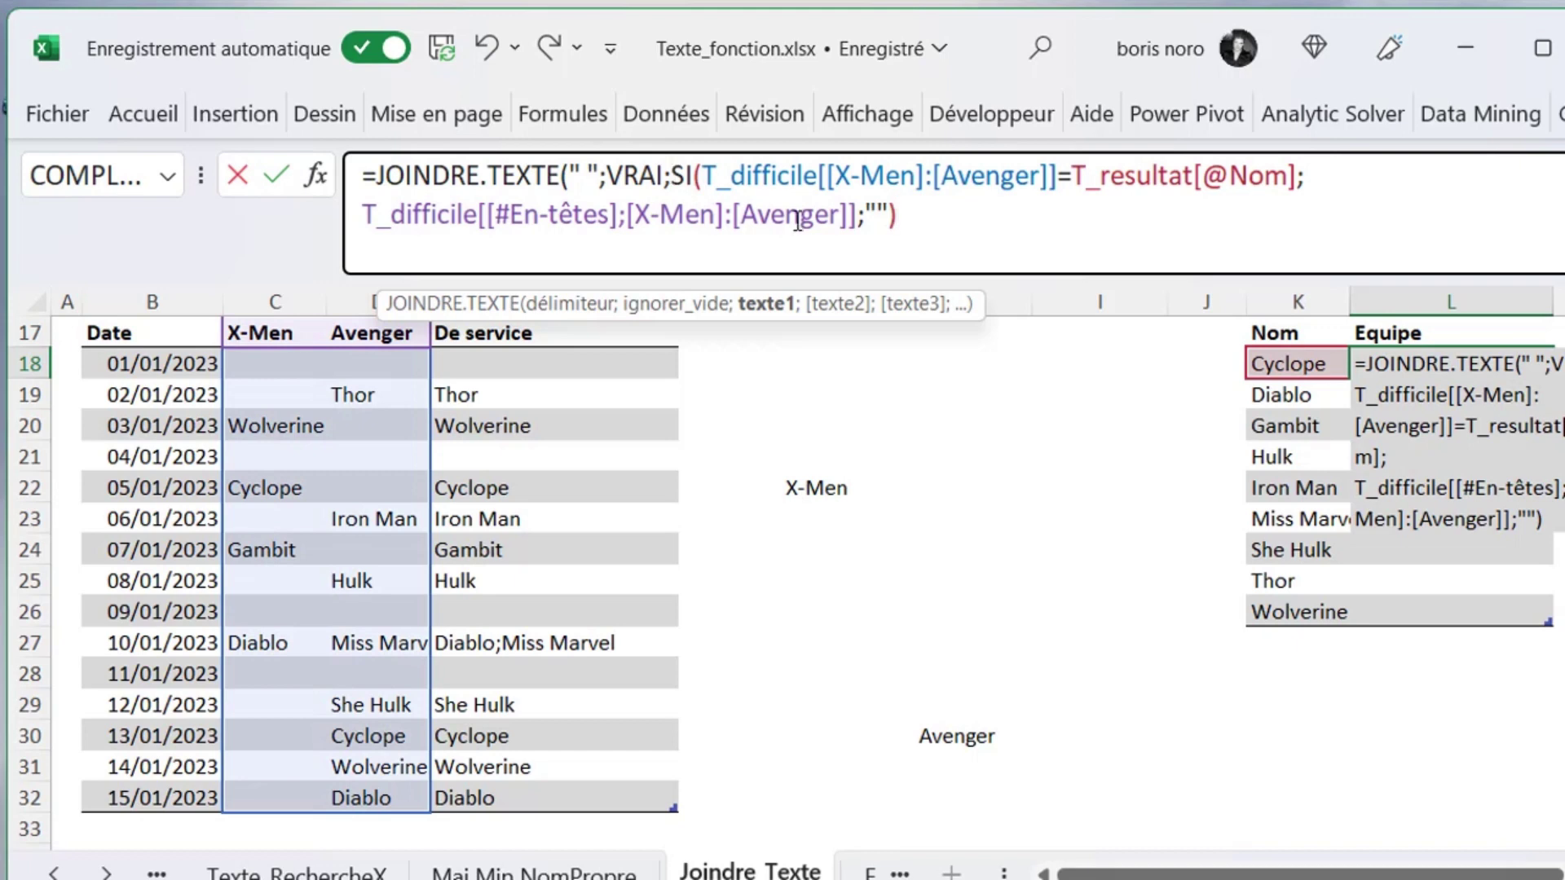
key("alt+Return")
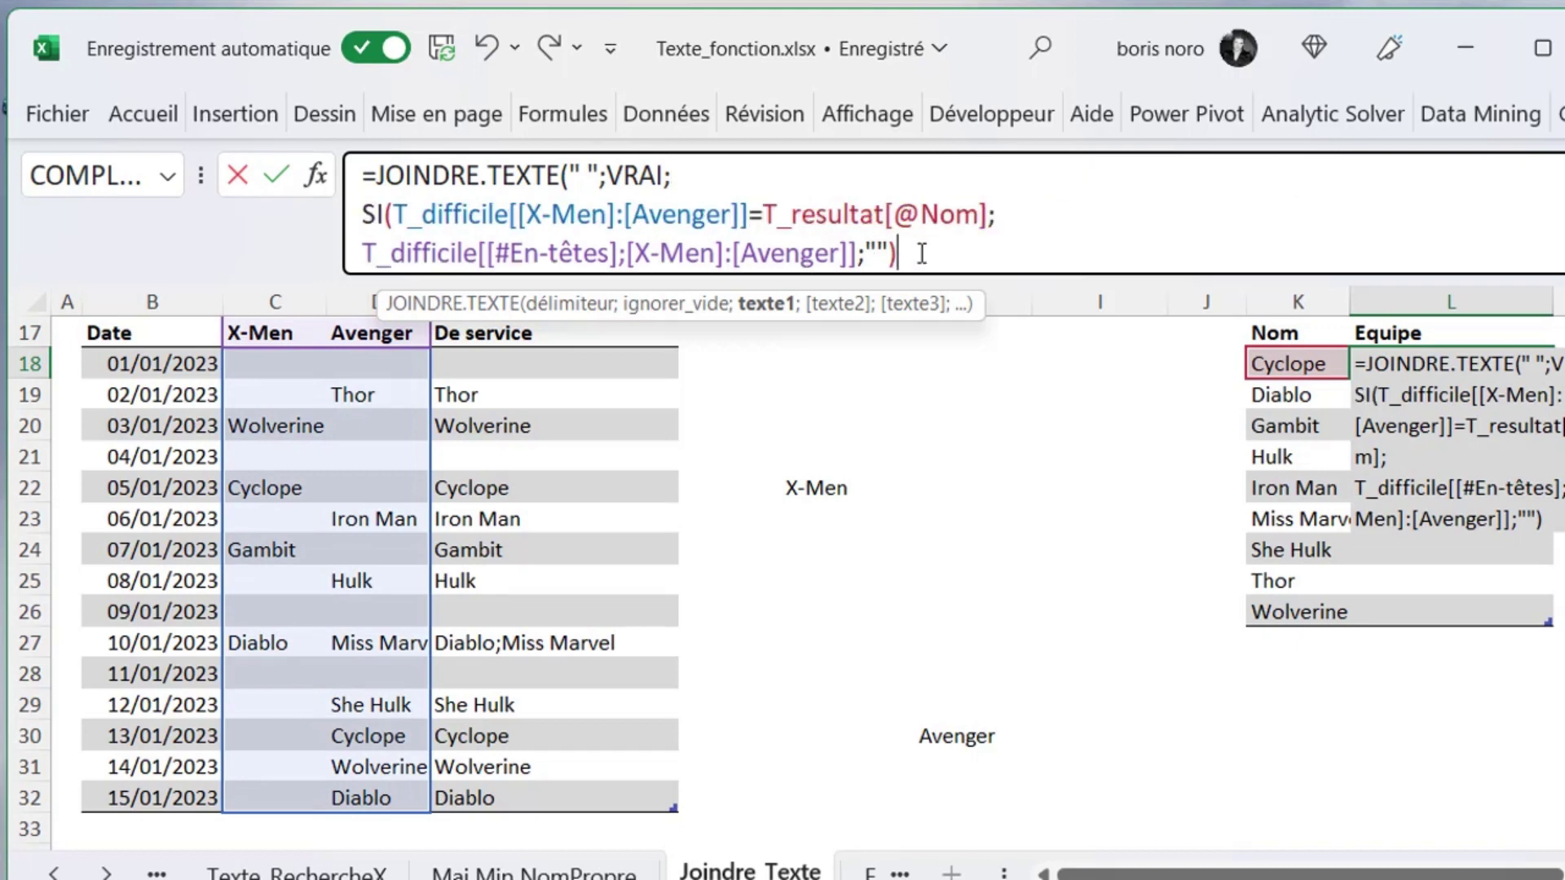
type(")")
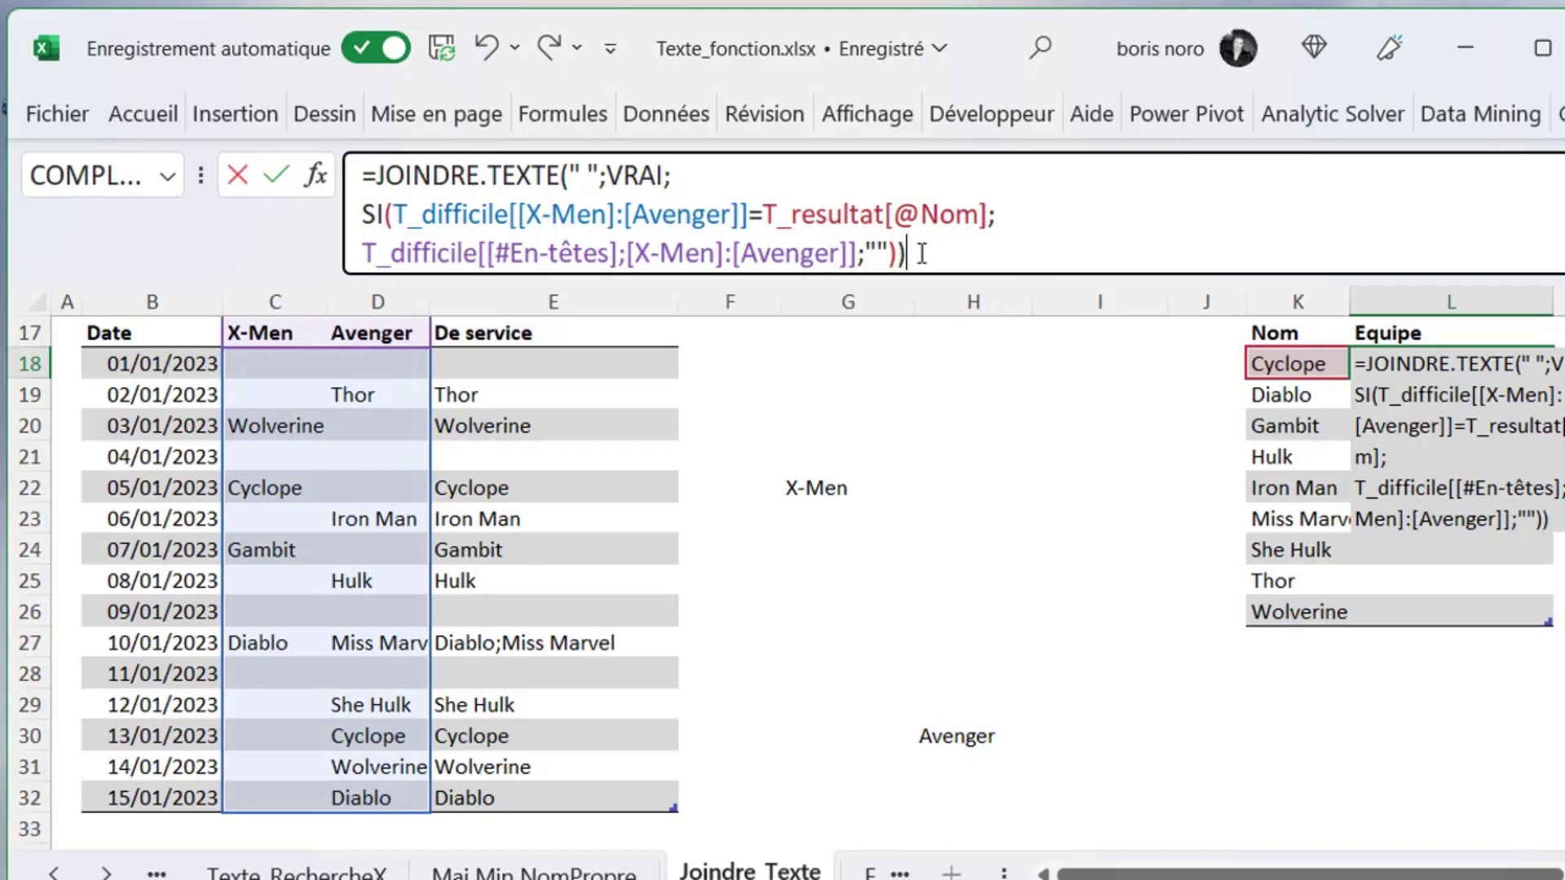
key("Return")
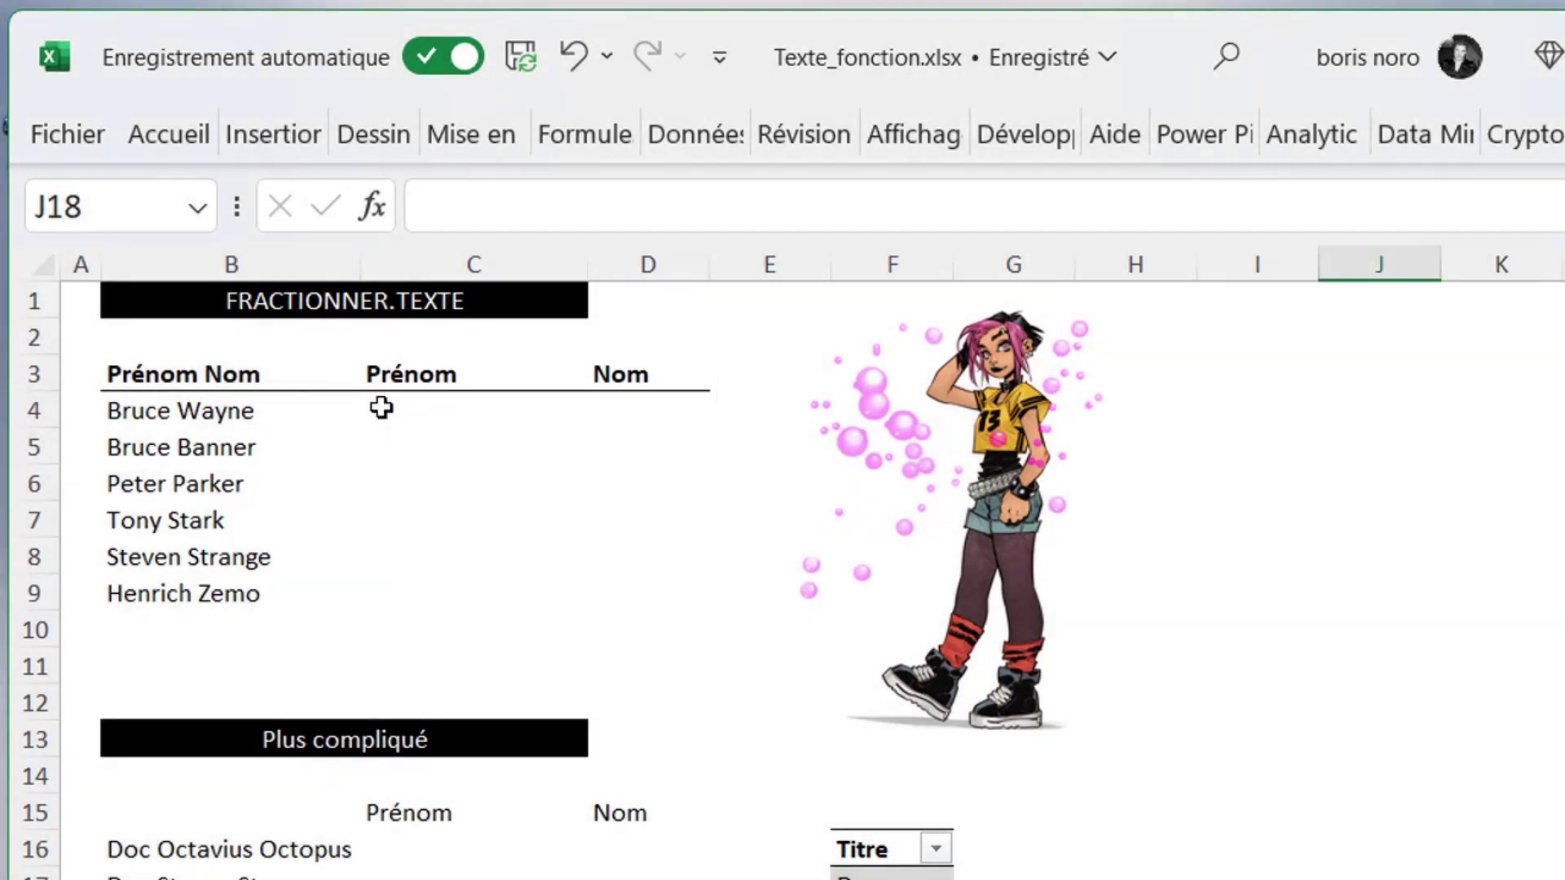
Enter =FRACTIONNER.TEXTE(B4;" ") in C4 to split the full name into Prénom and Nom.
left_click(381, 408)
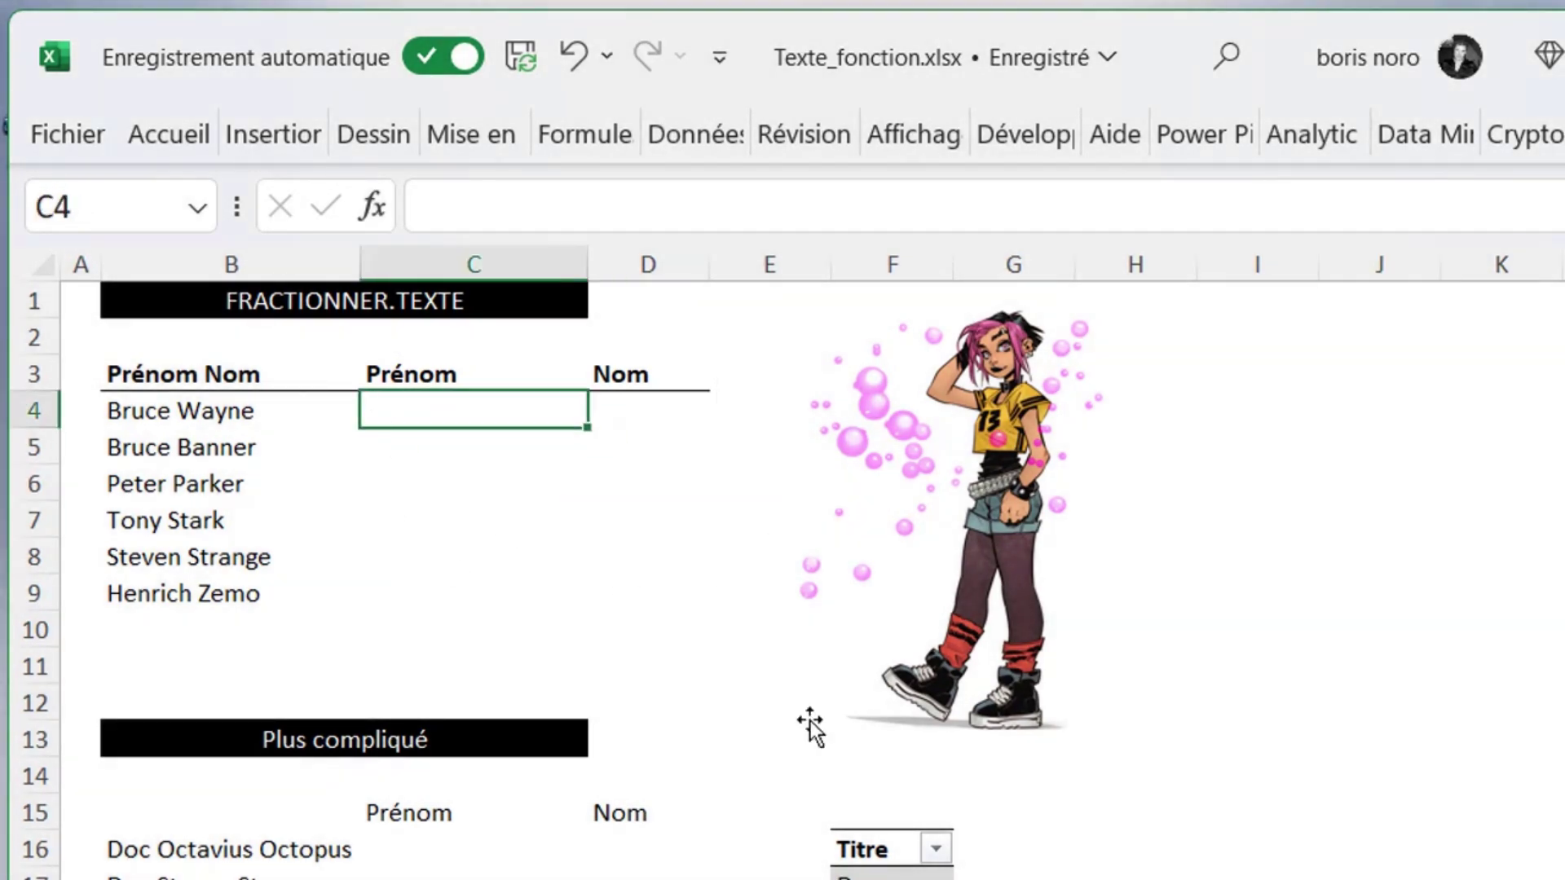
type("=fra")
key("Tab")
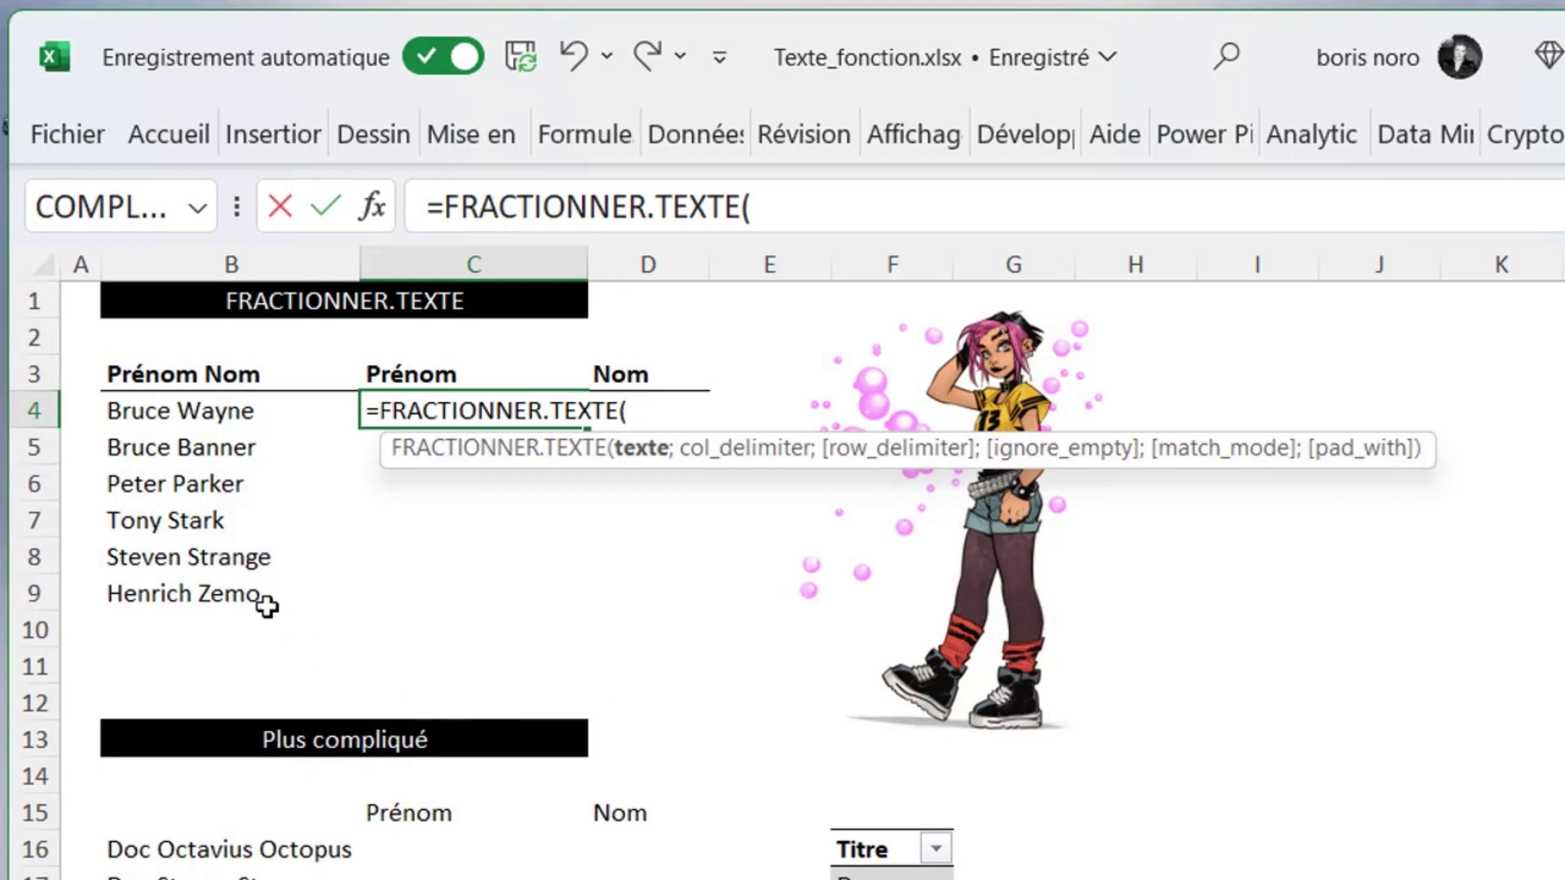
left_click(168, 415)
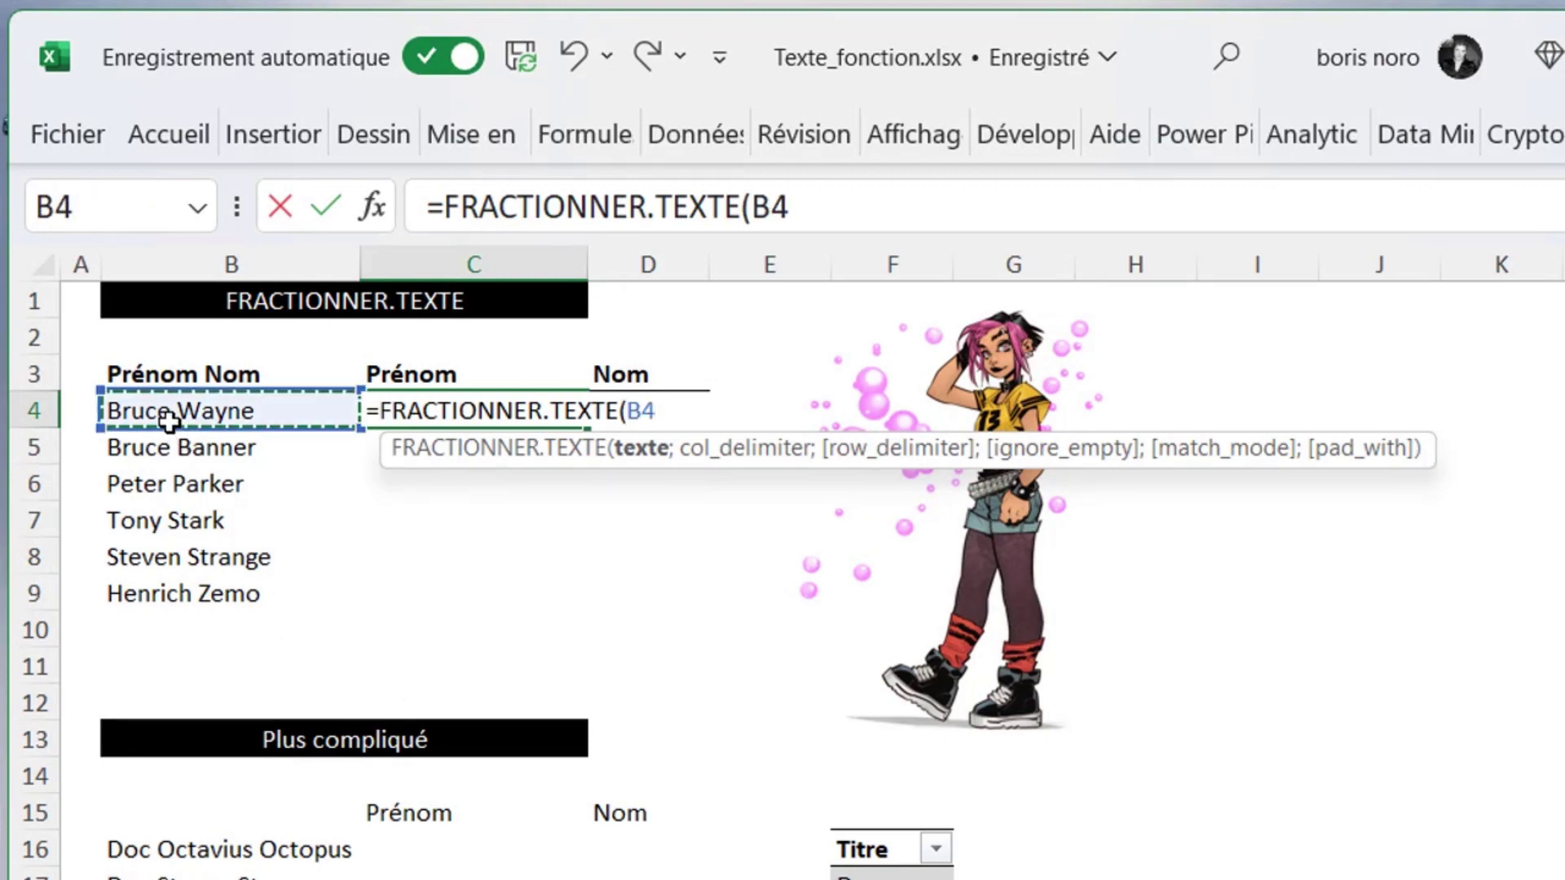
type(";")
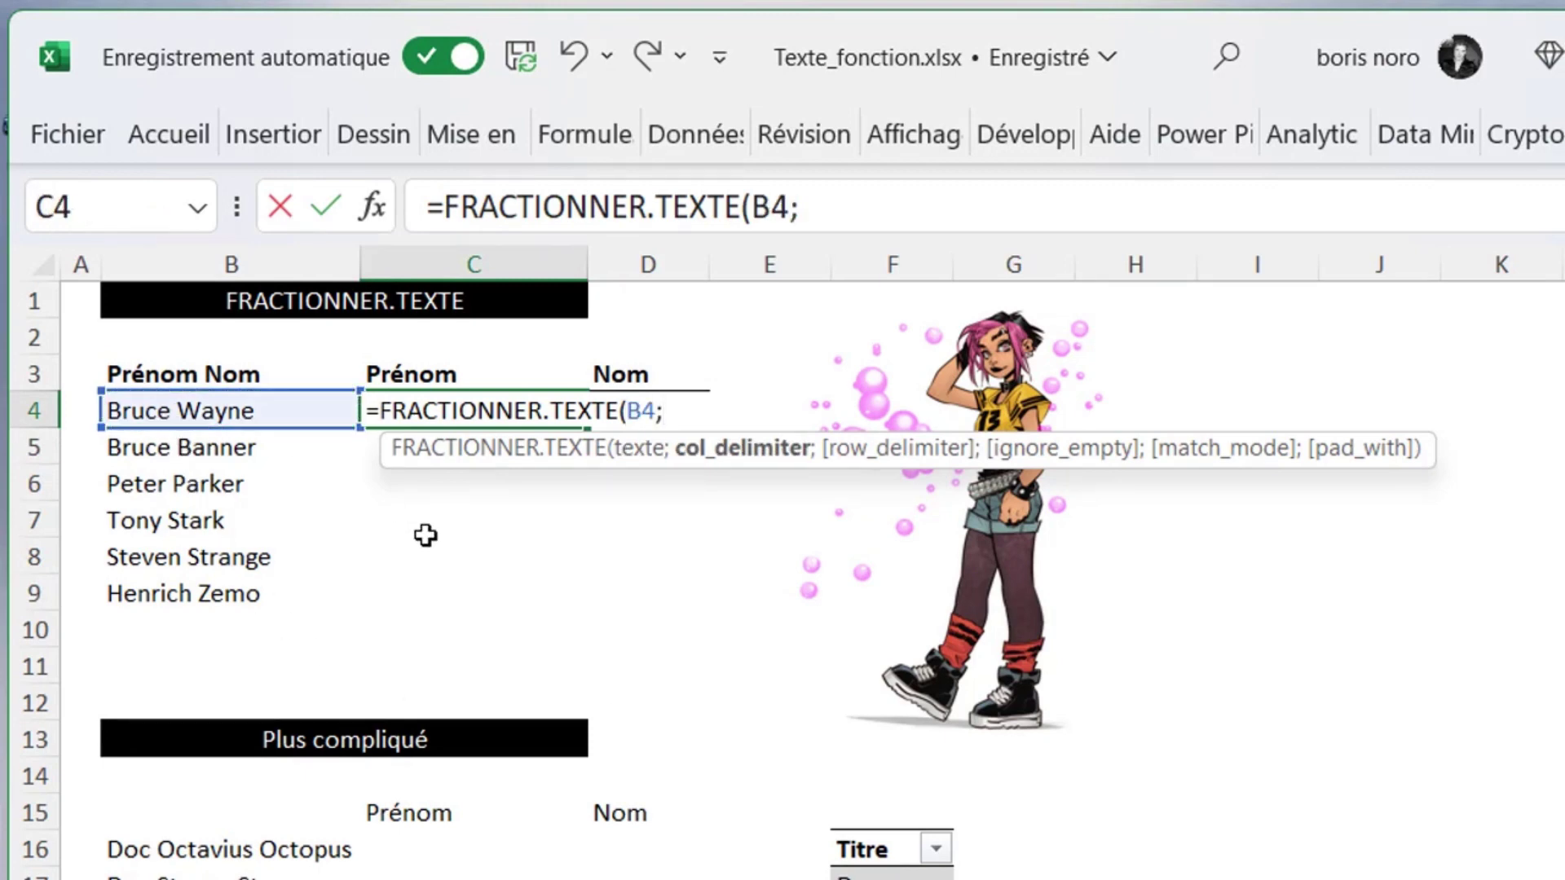
type("\"")
type(" \")")
key("Return")
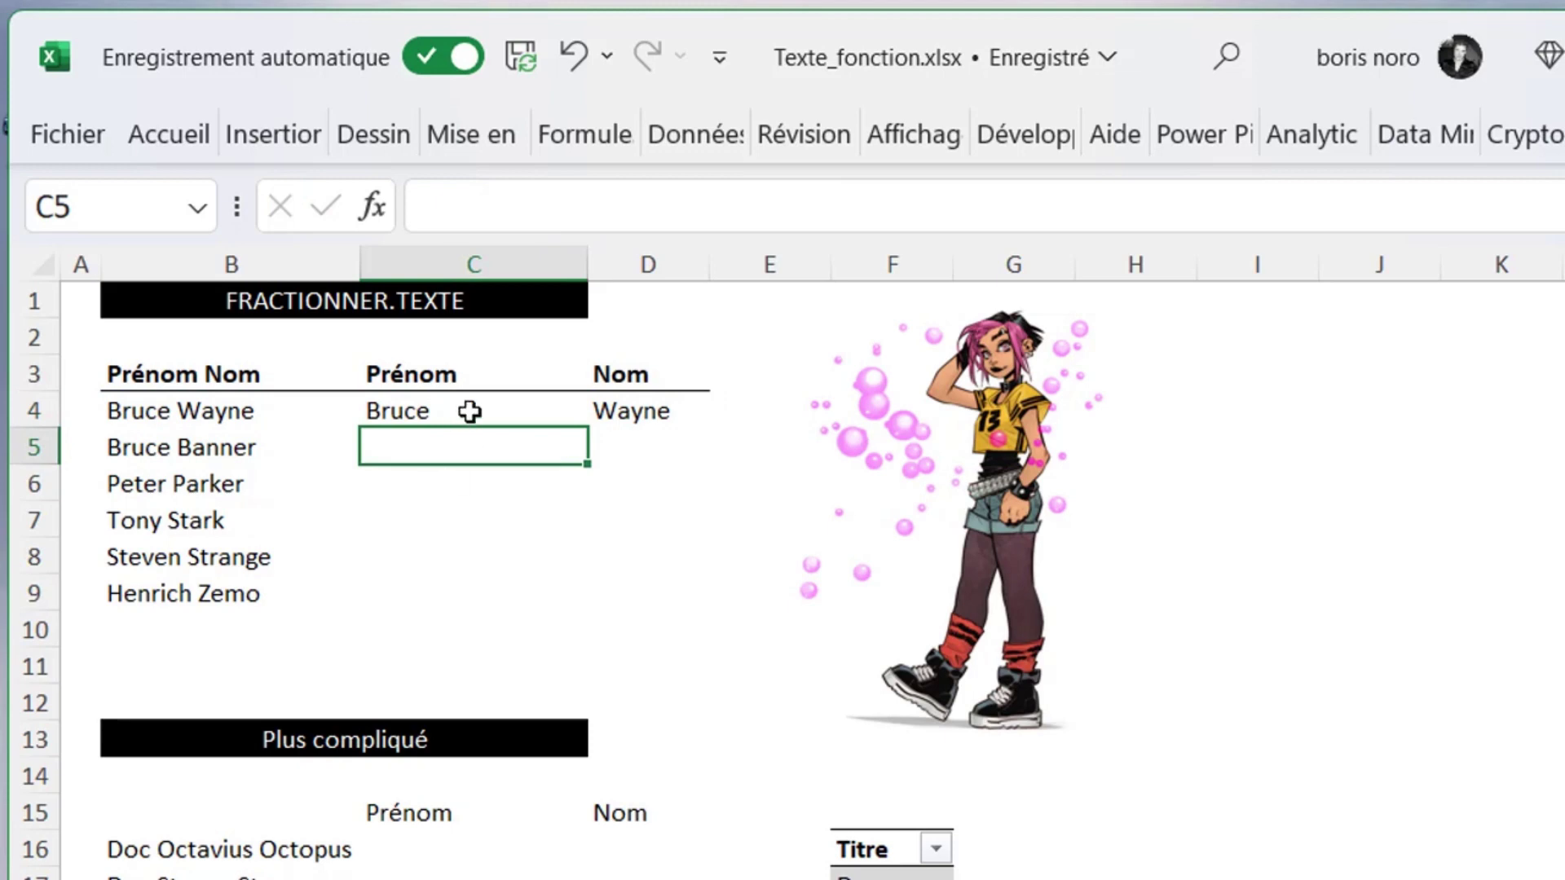
left_click(463, 414)
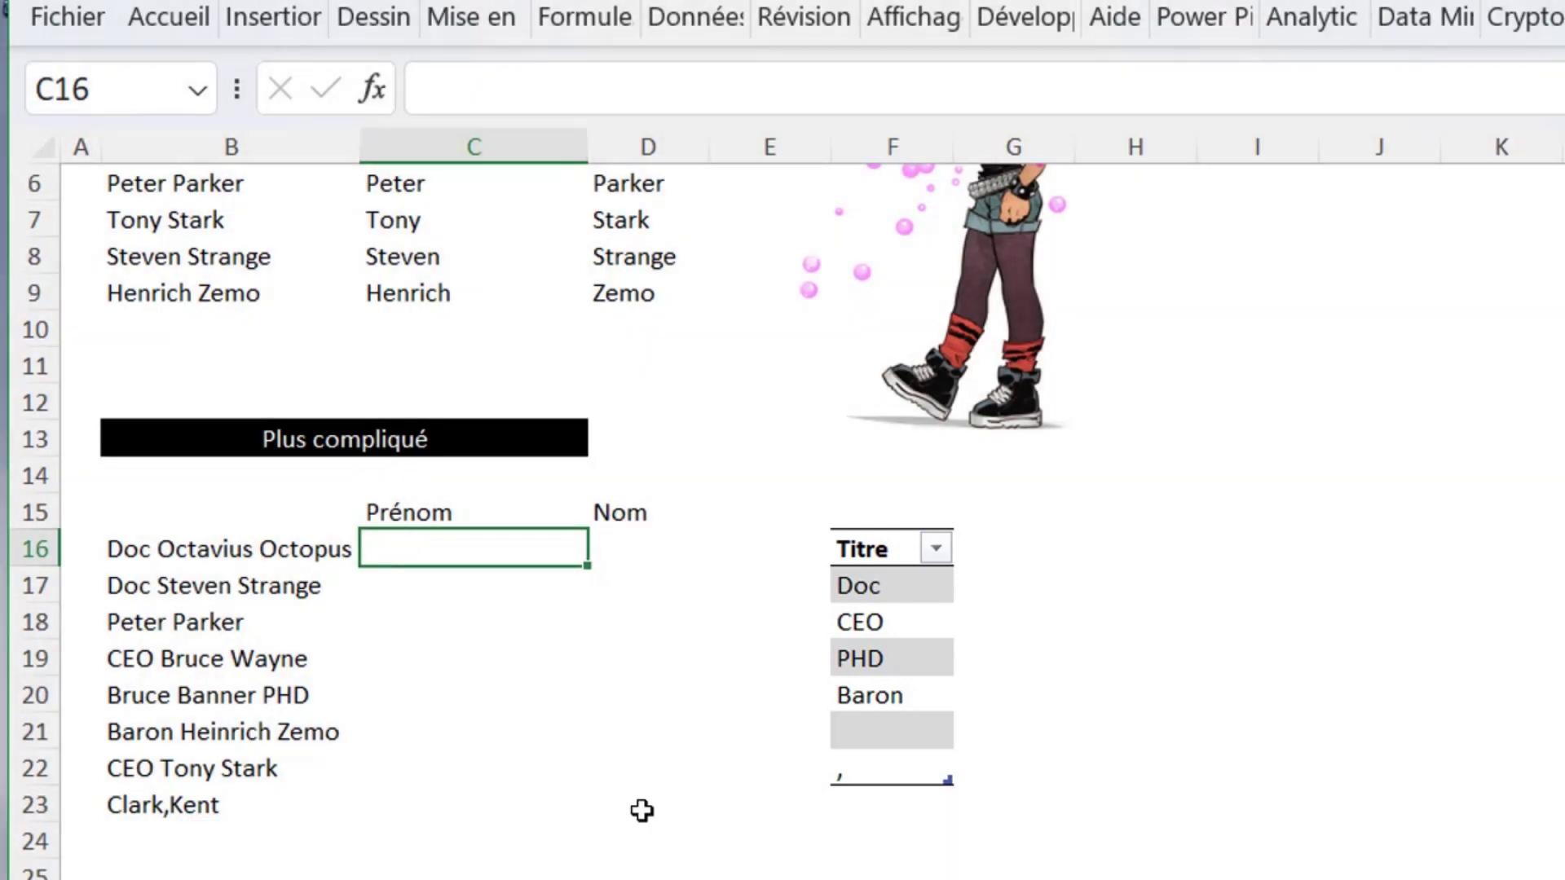
Enter =FRACTIONNER.TEXTE(B16;T_titre[Titre];;VRAI) in C16 and fill it down to row 23.
type("=FRACTIONNER.TEXTE(")
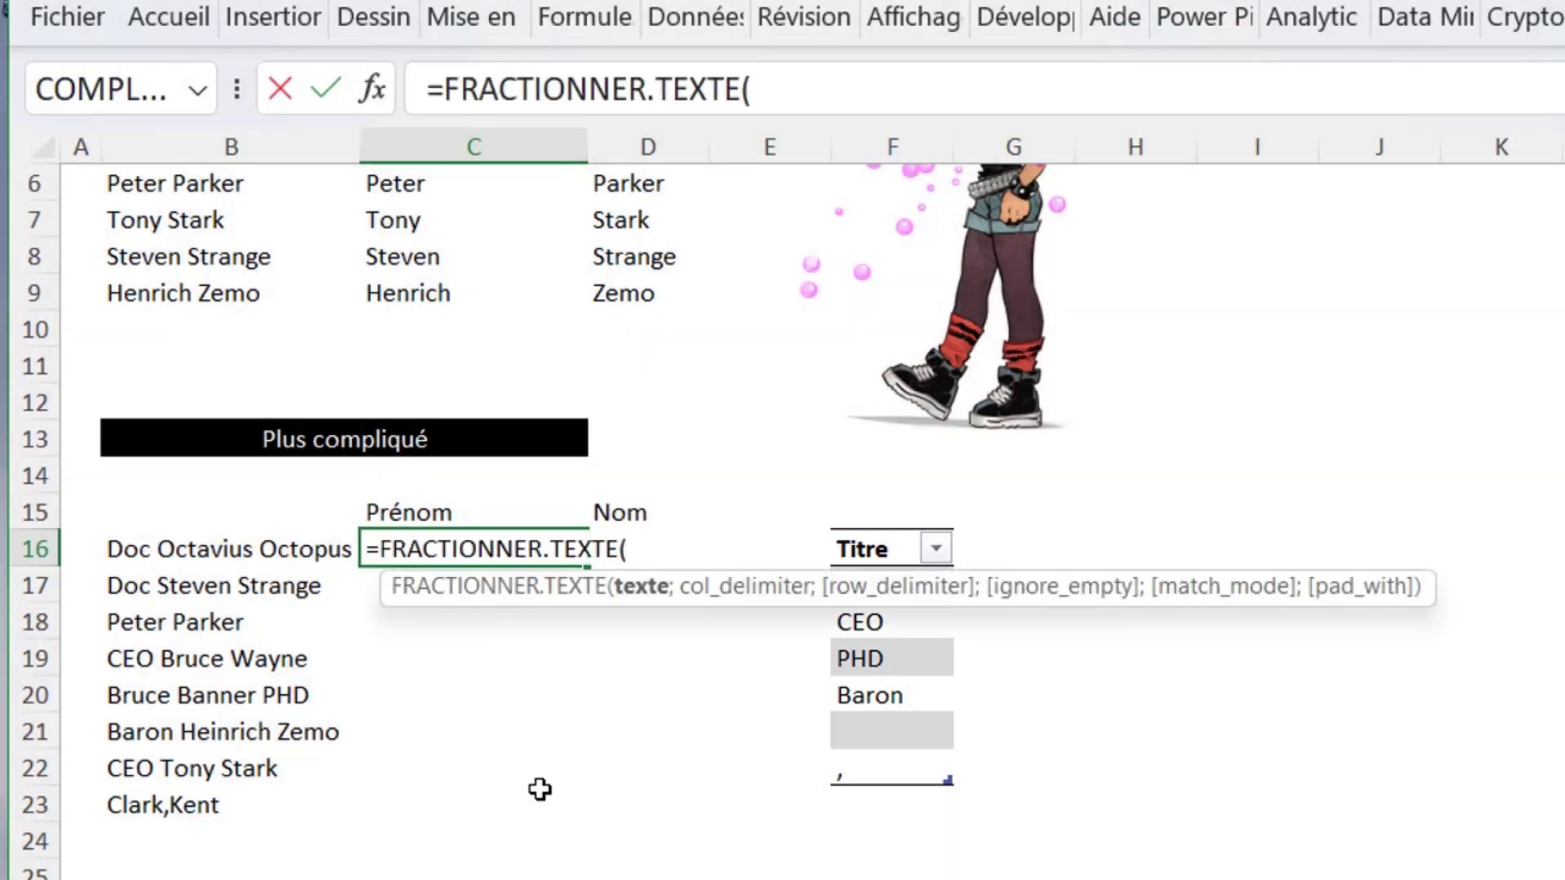
left_click(155, 550)
type(";")
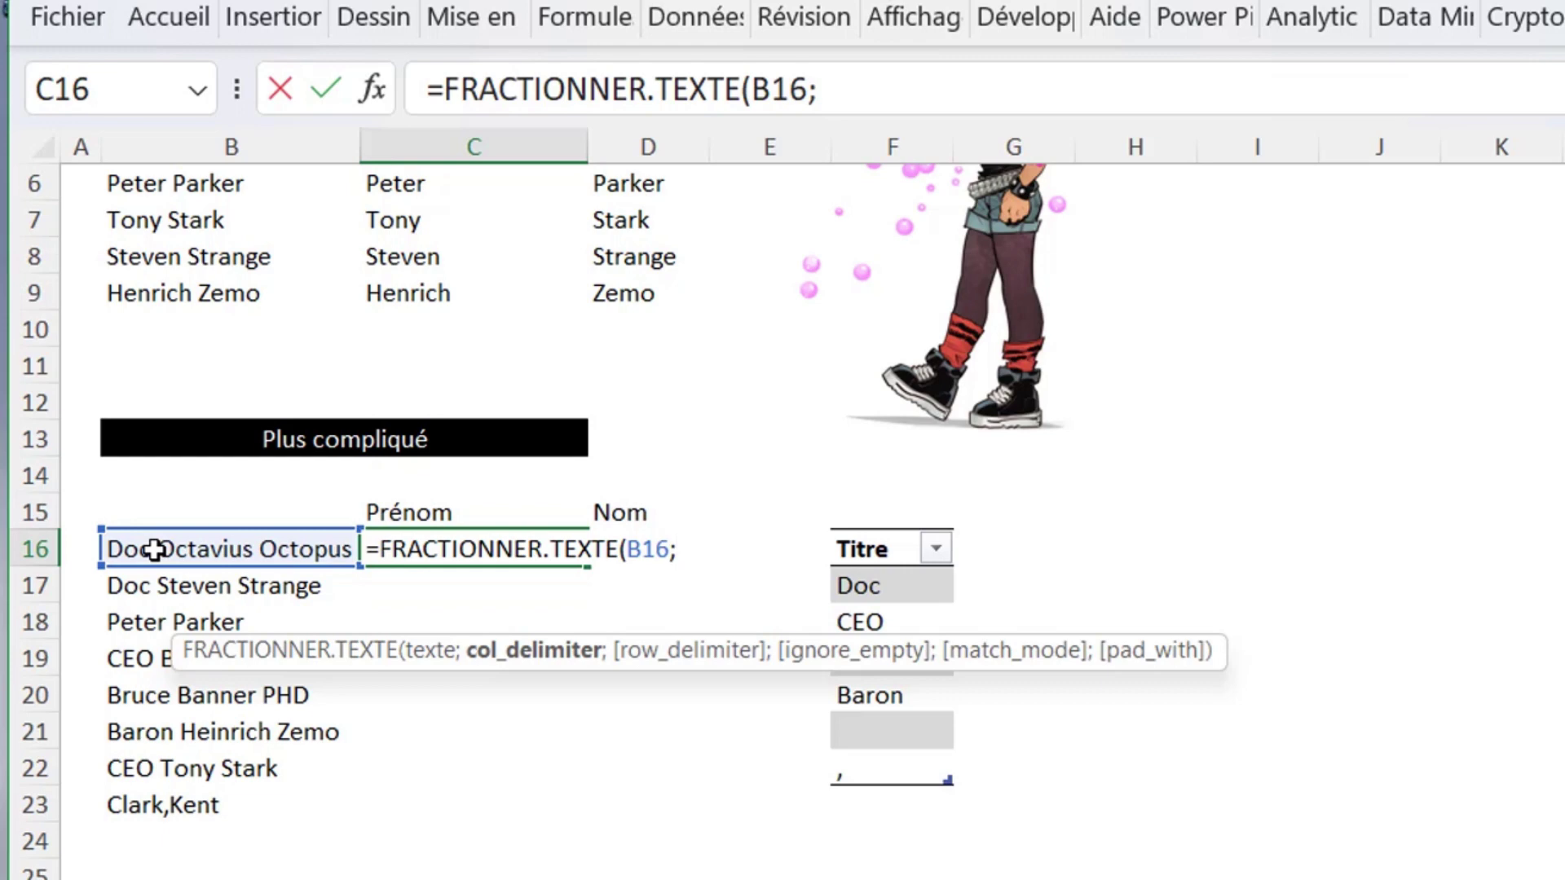
left_click(899, 535)
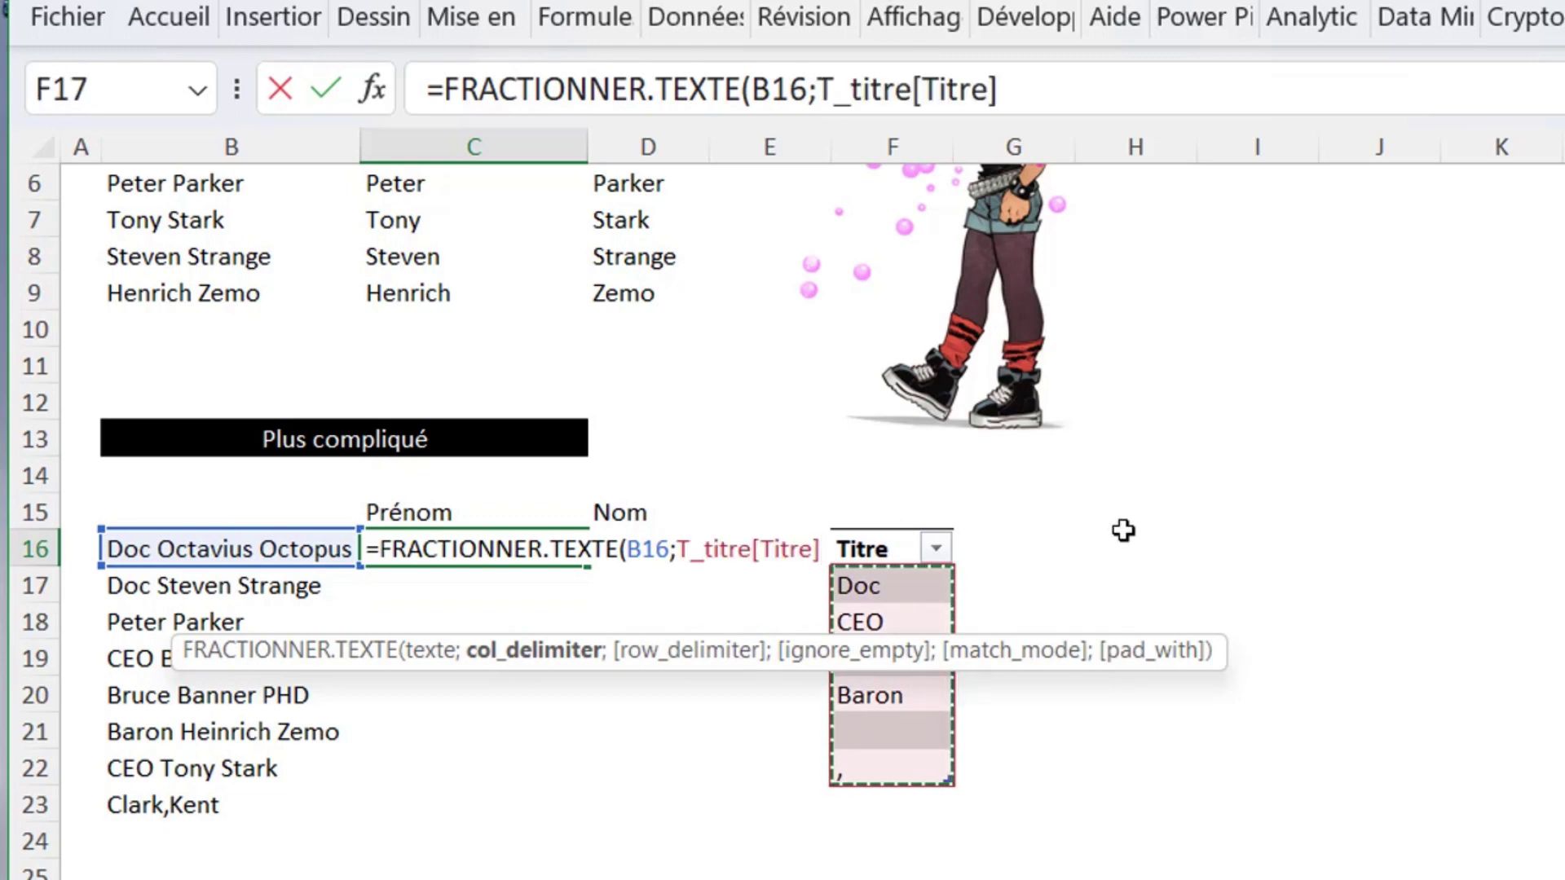
type(";")
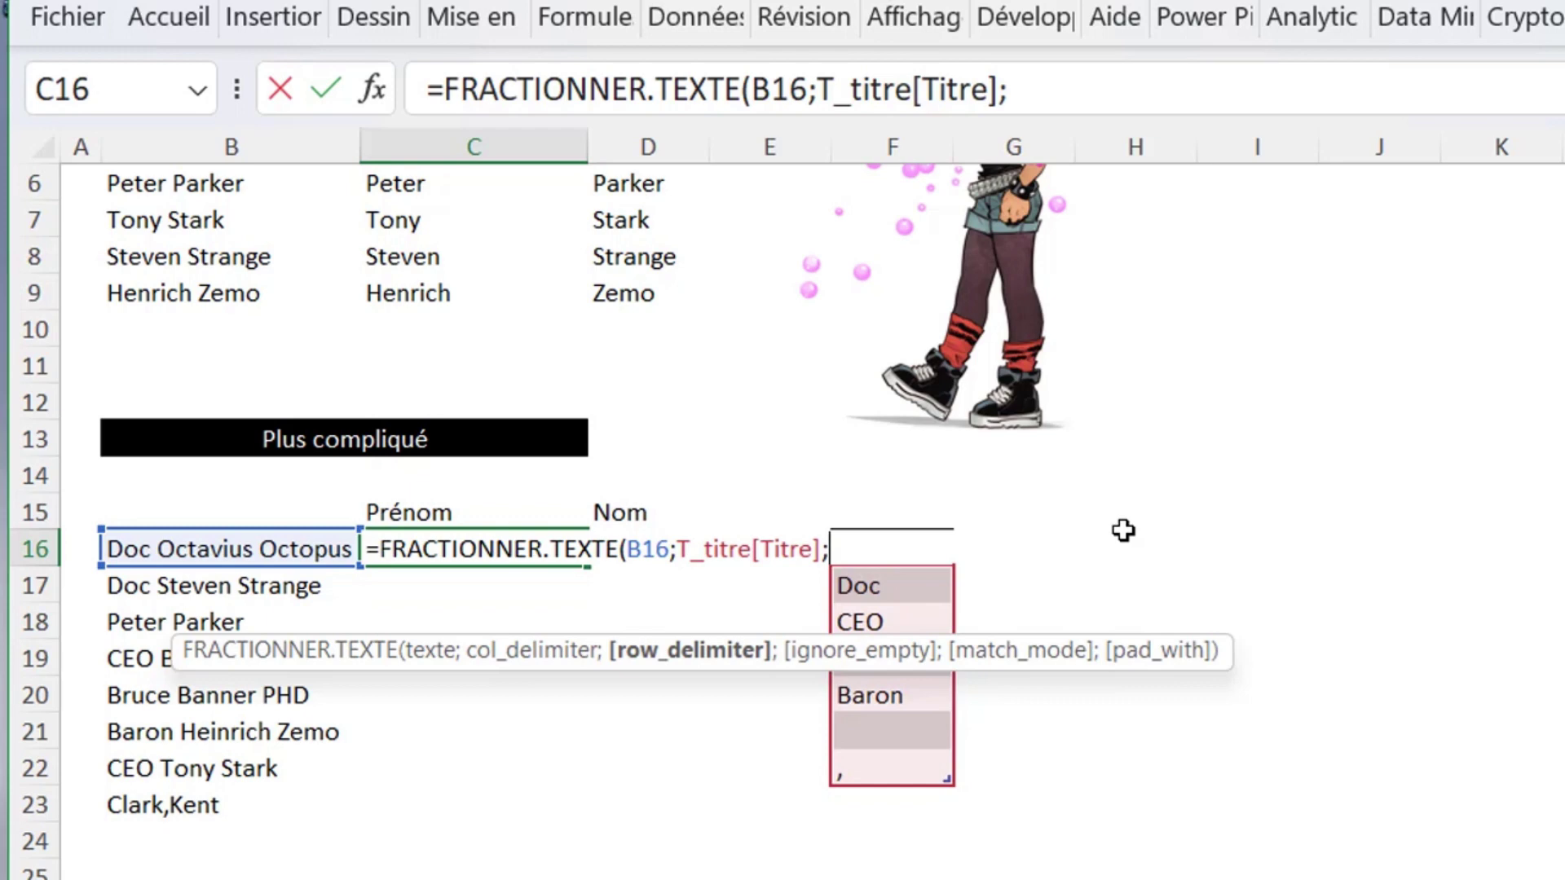
type(";")
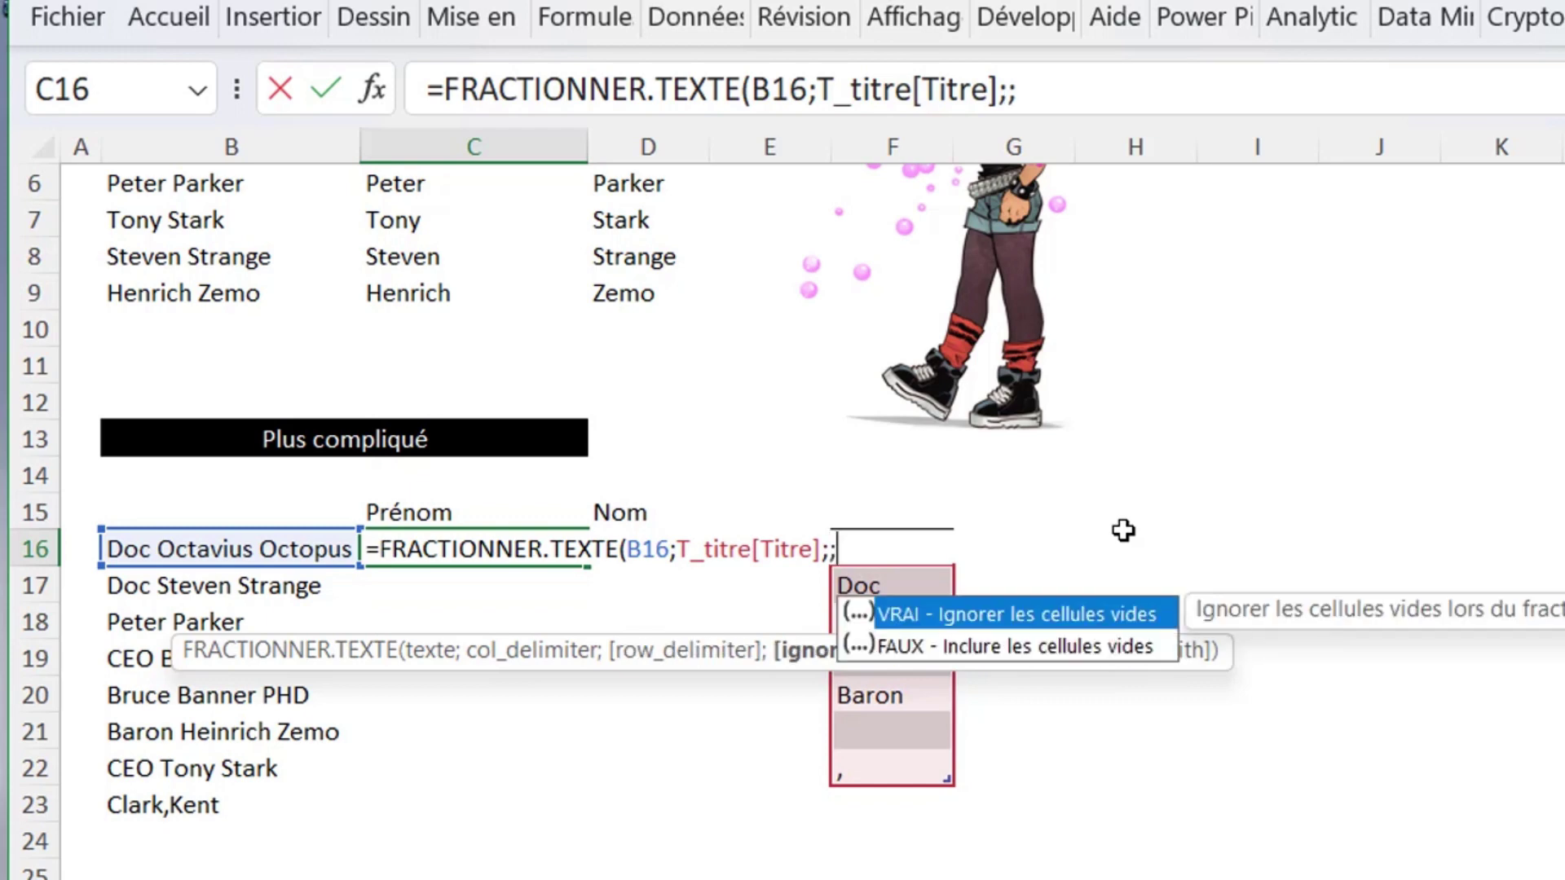
double_click(926, 616)
type(")")
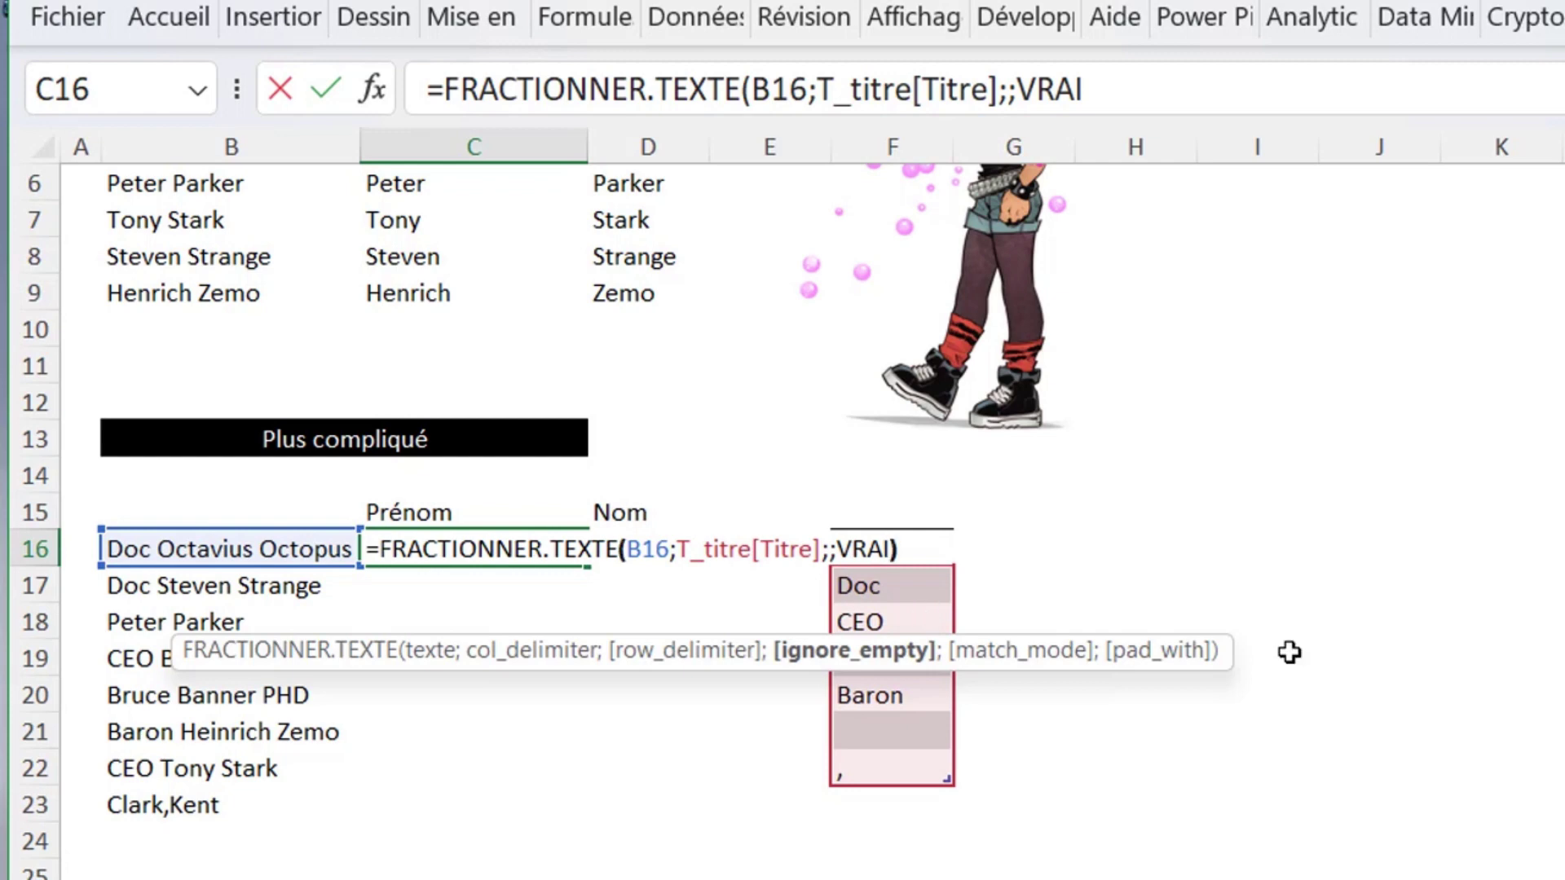
key("ctrl+Return")
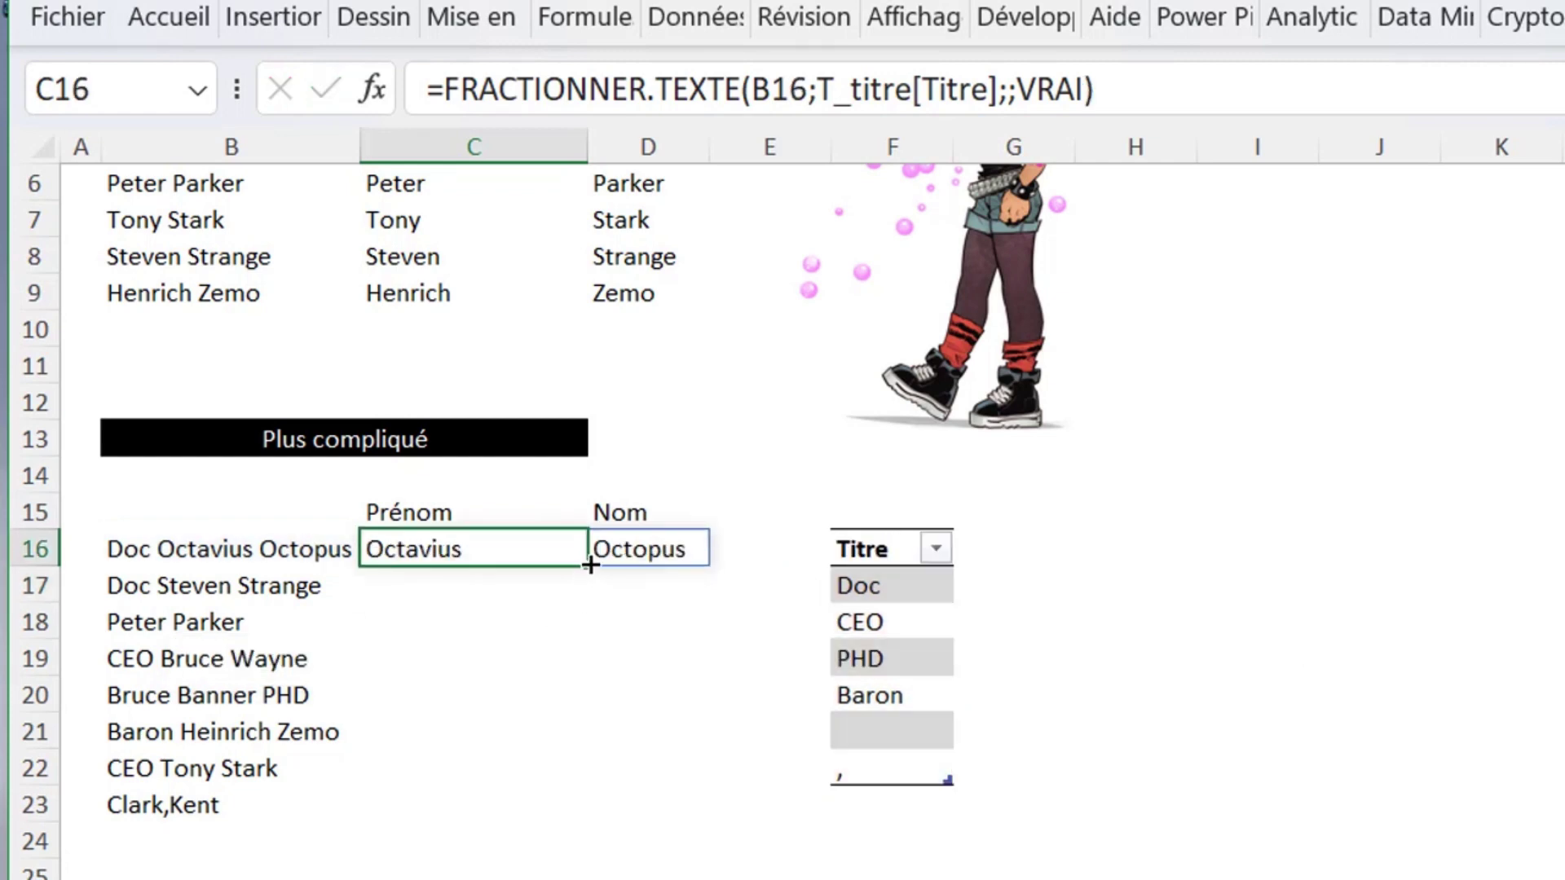
left_click_drag(587, 571, 563, 809)
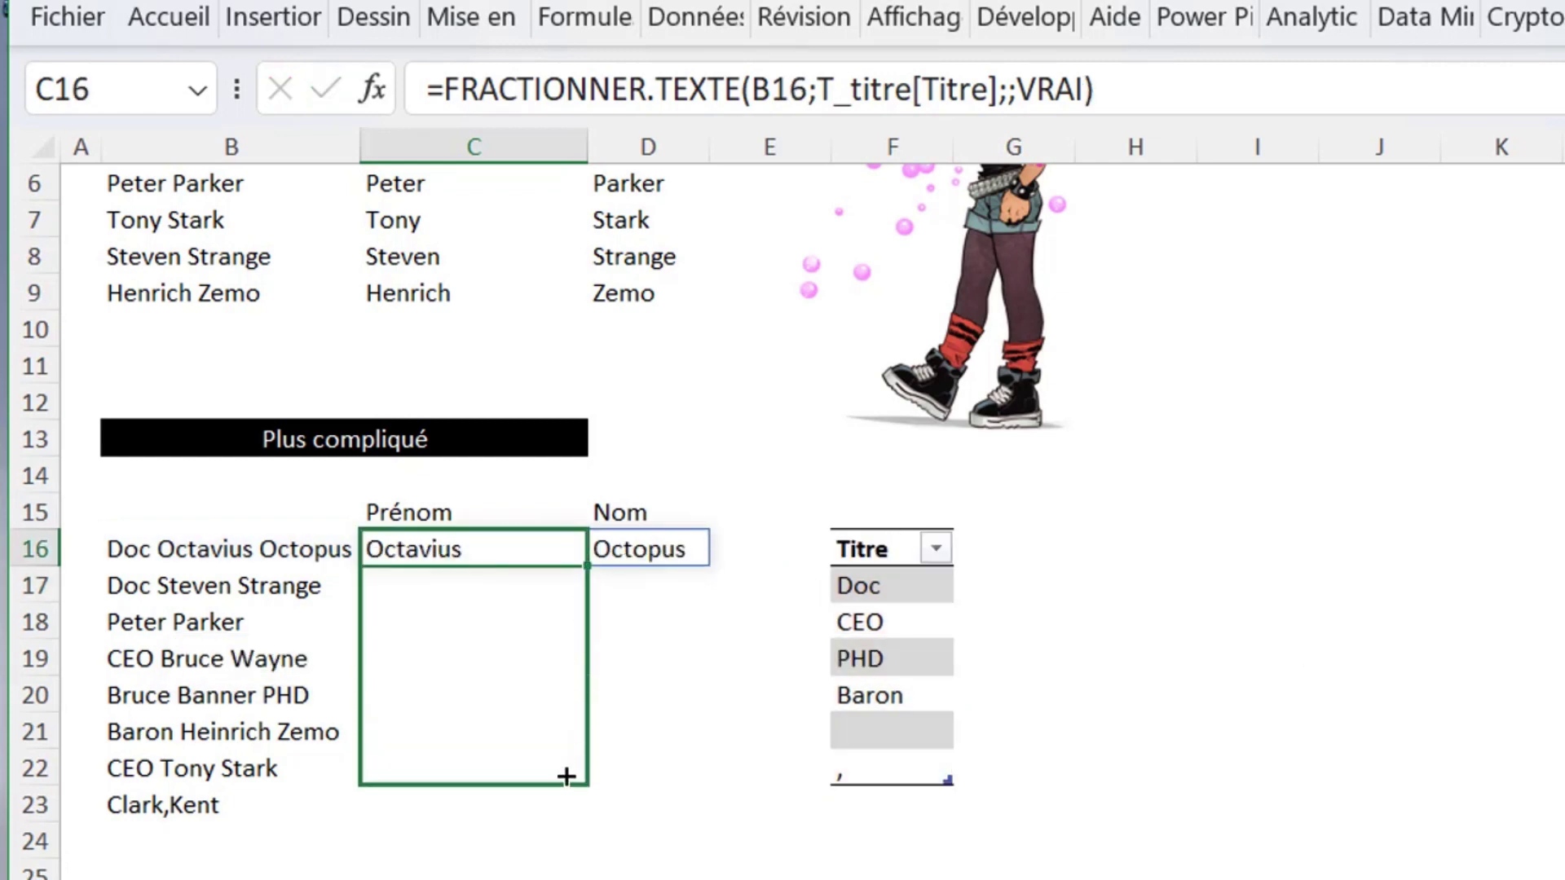
left_click(1123, 749)
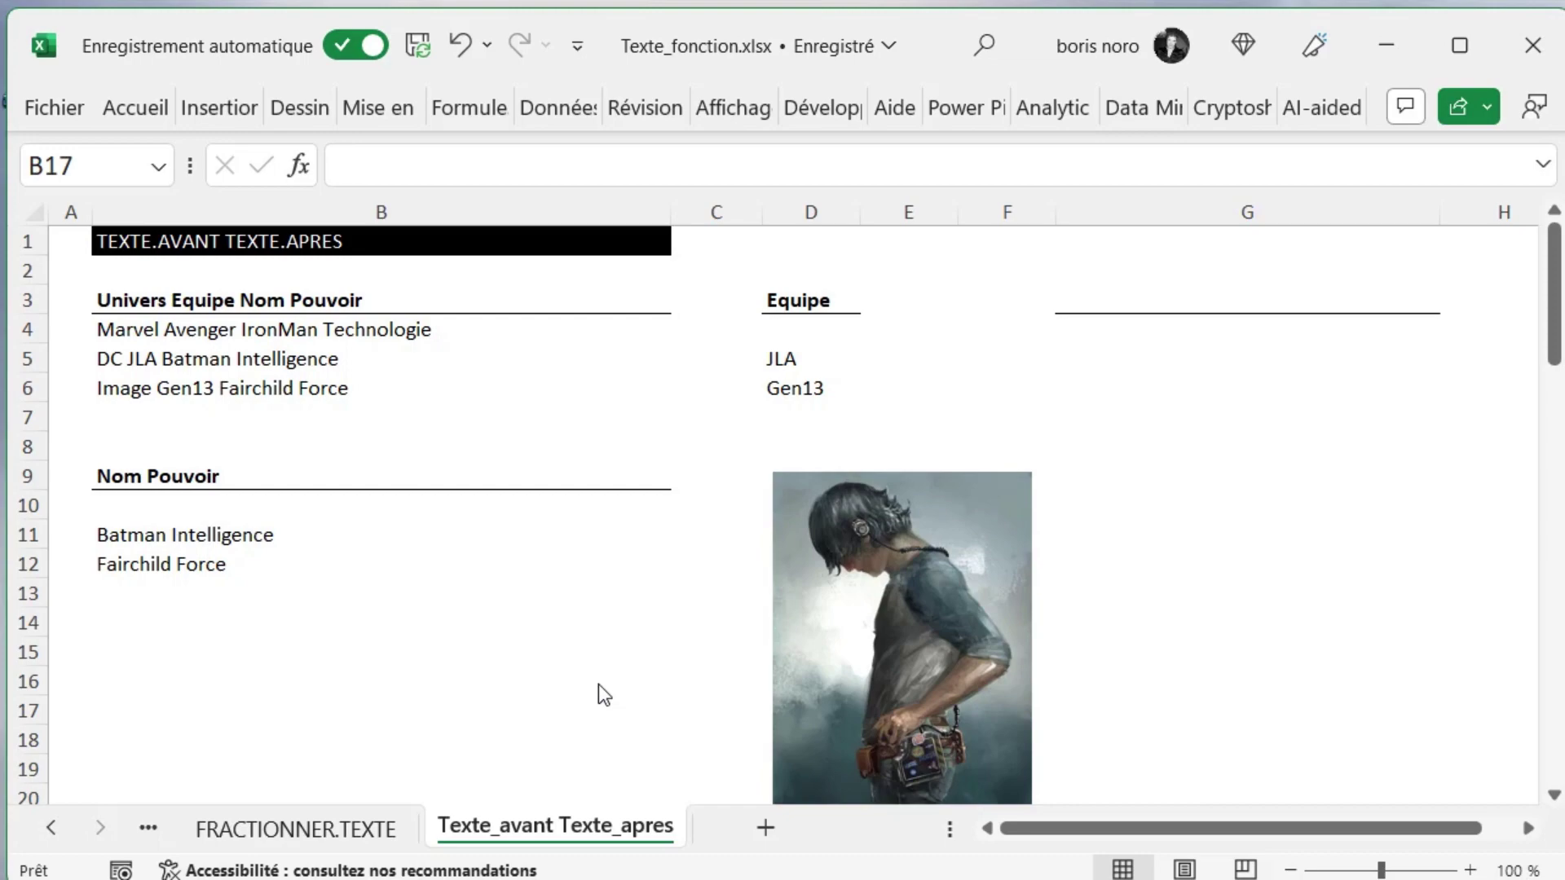
Enter =TEXTE.APRES(B4;" ";2) in B10 and fill it down through B12.
left_click(392, 330)
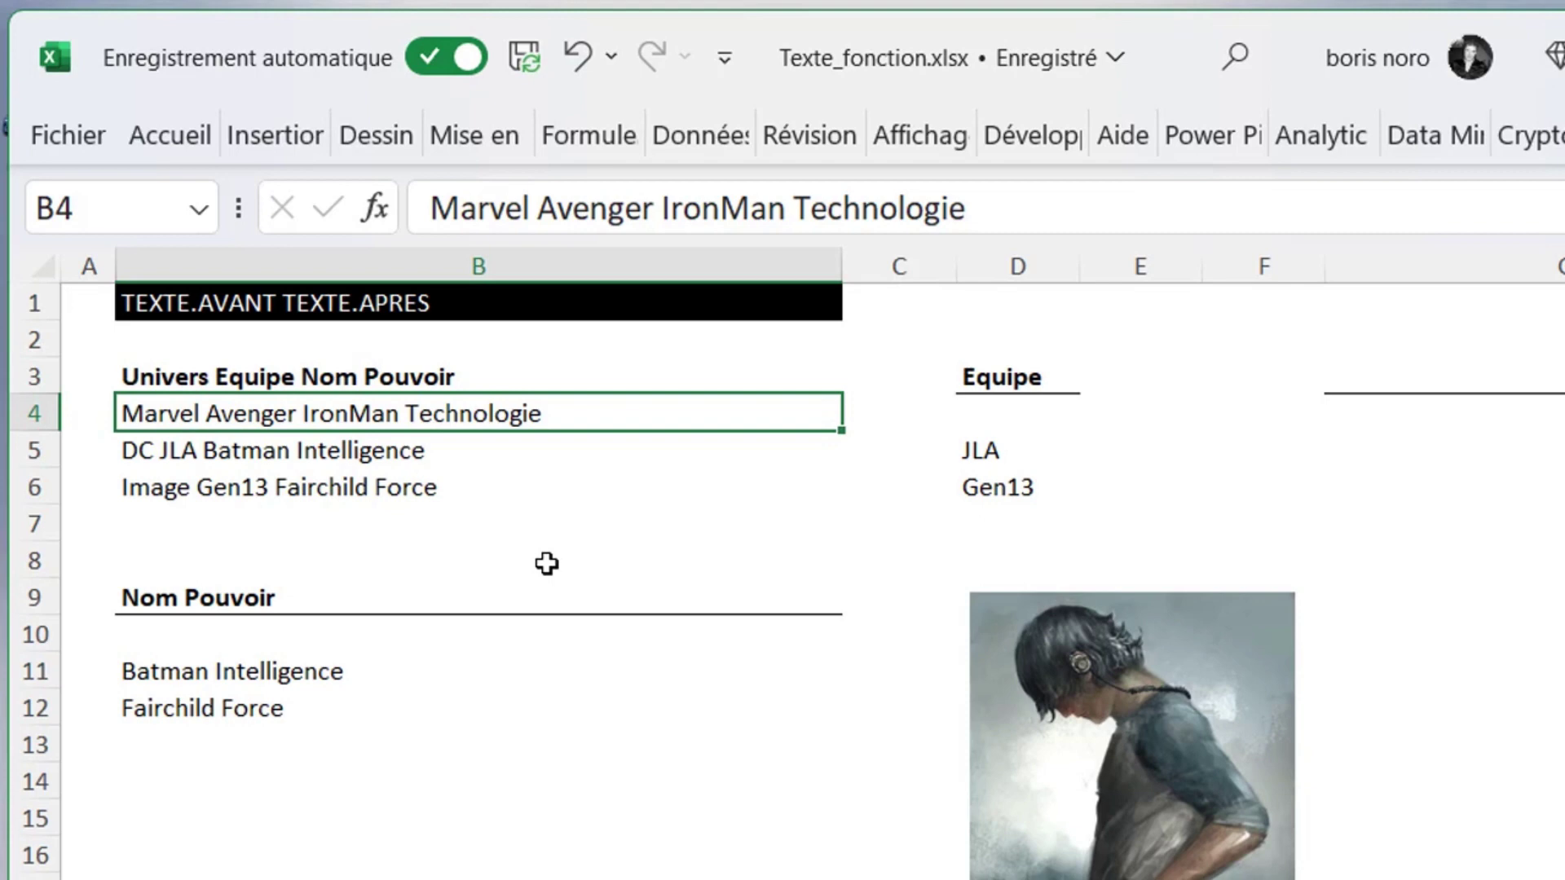
left_click(160, 635)
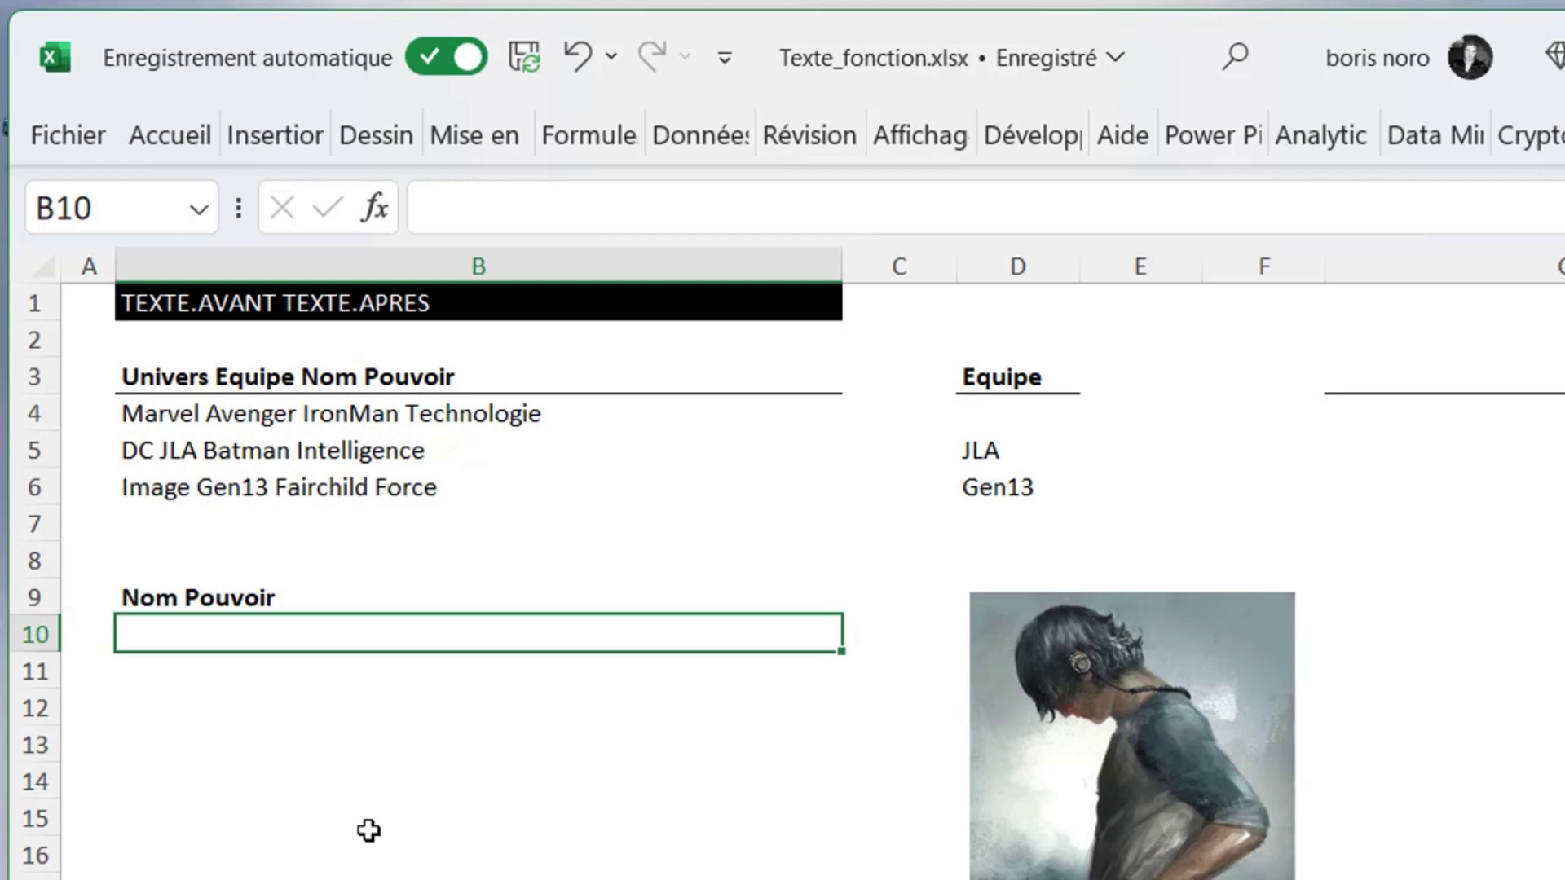
type("=")
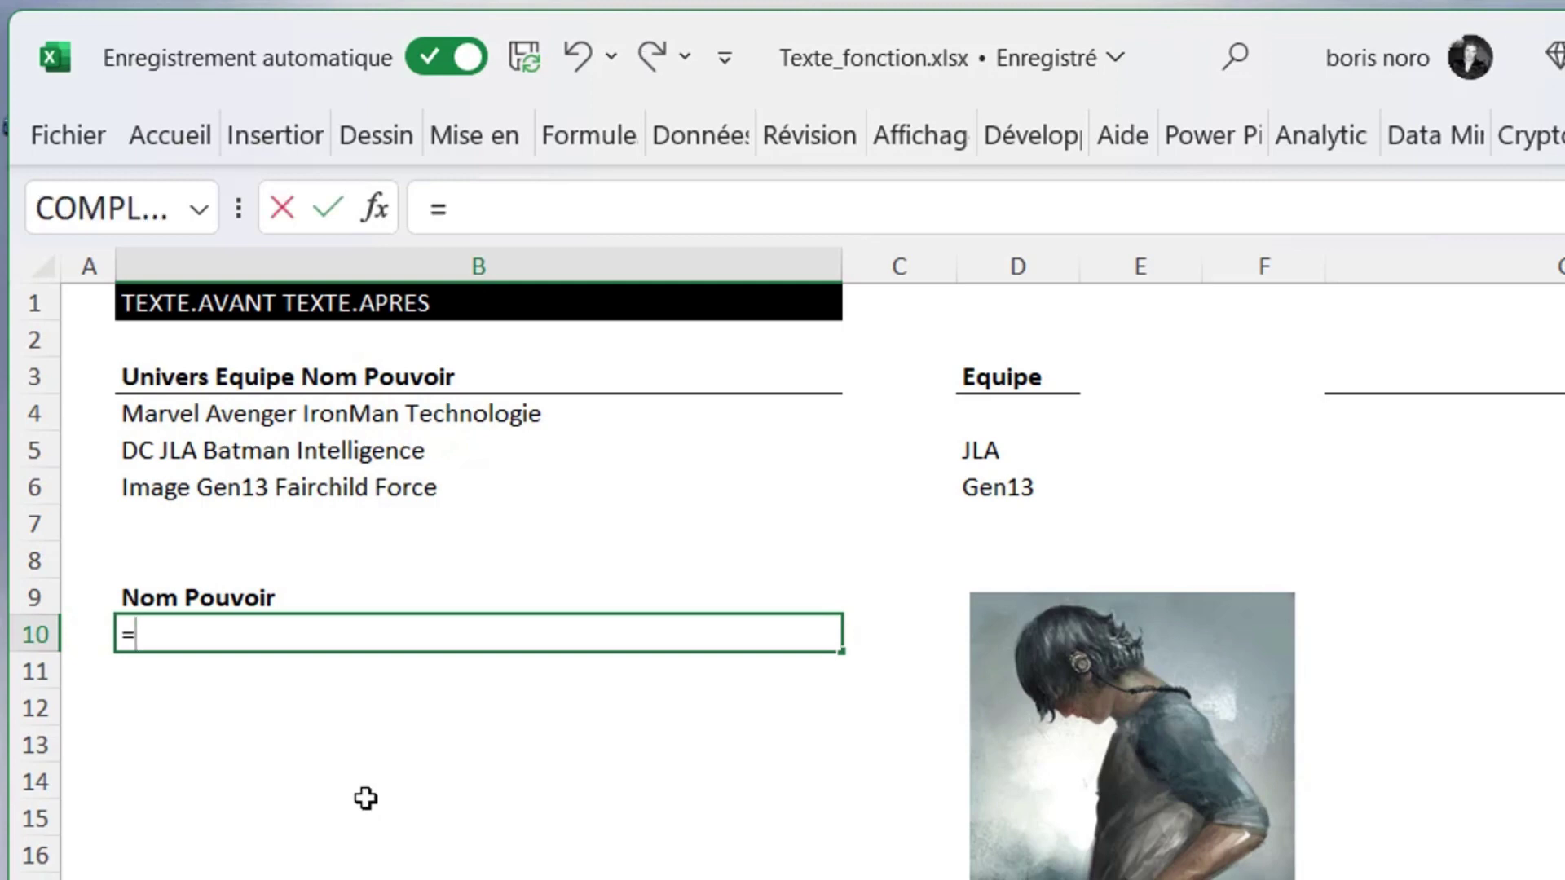
type("TEXTE.APRES(")
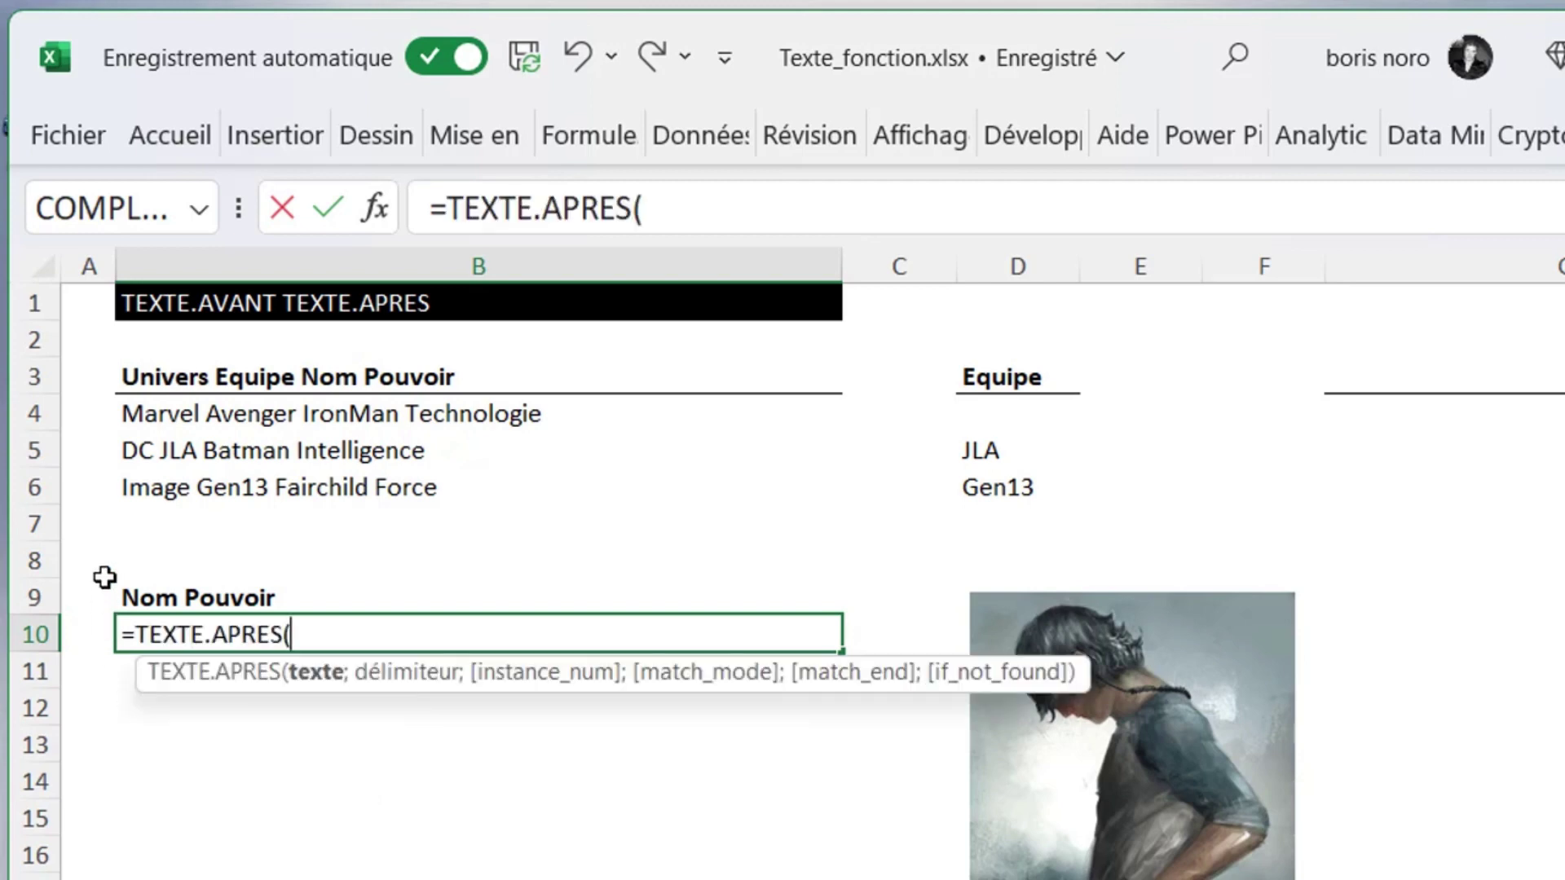
left_click(143, 418)
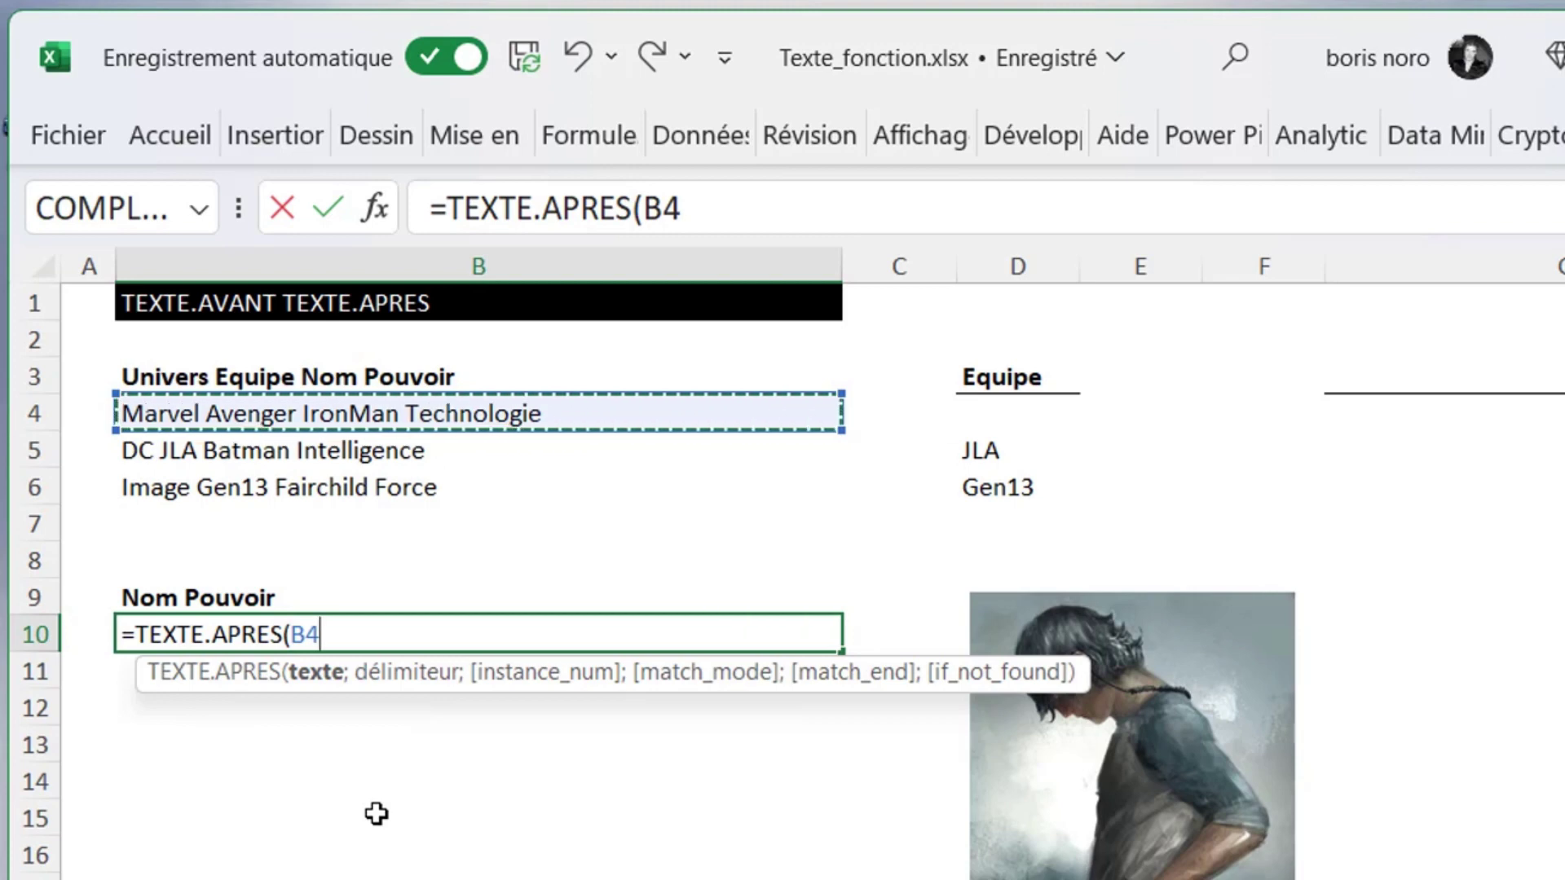
type(";")
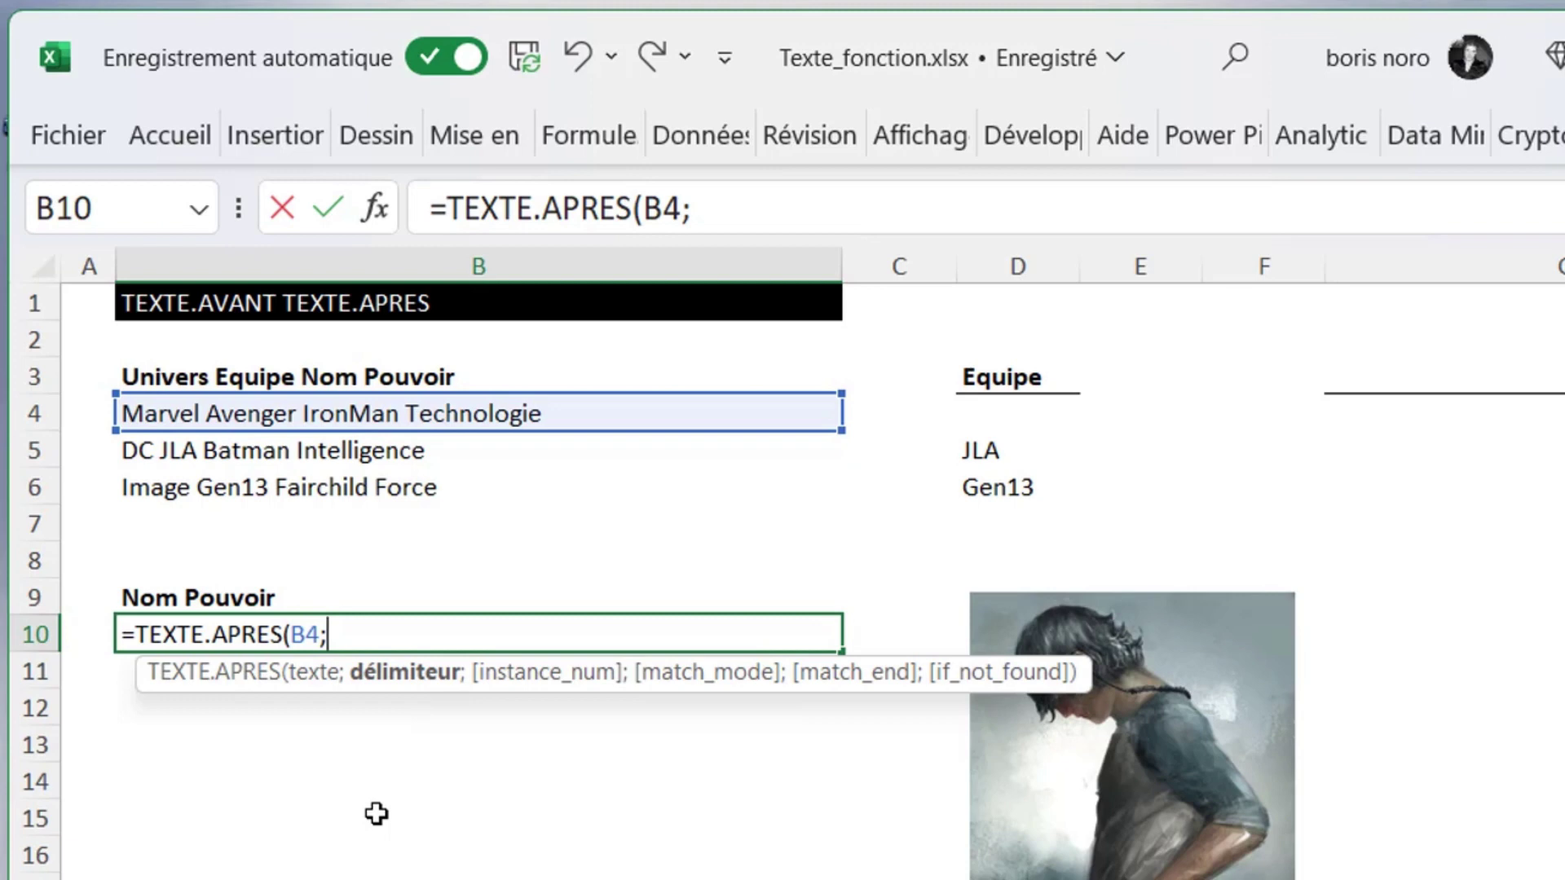
type("\"")
type(" \";")
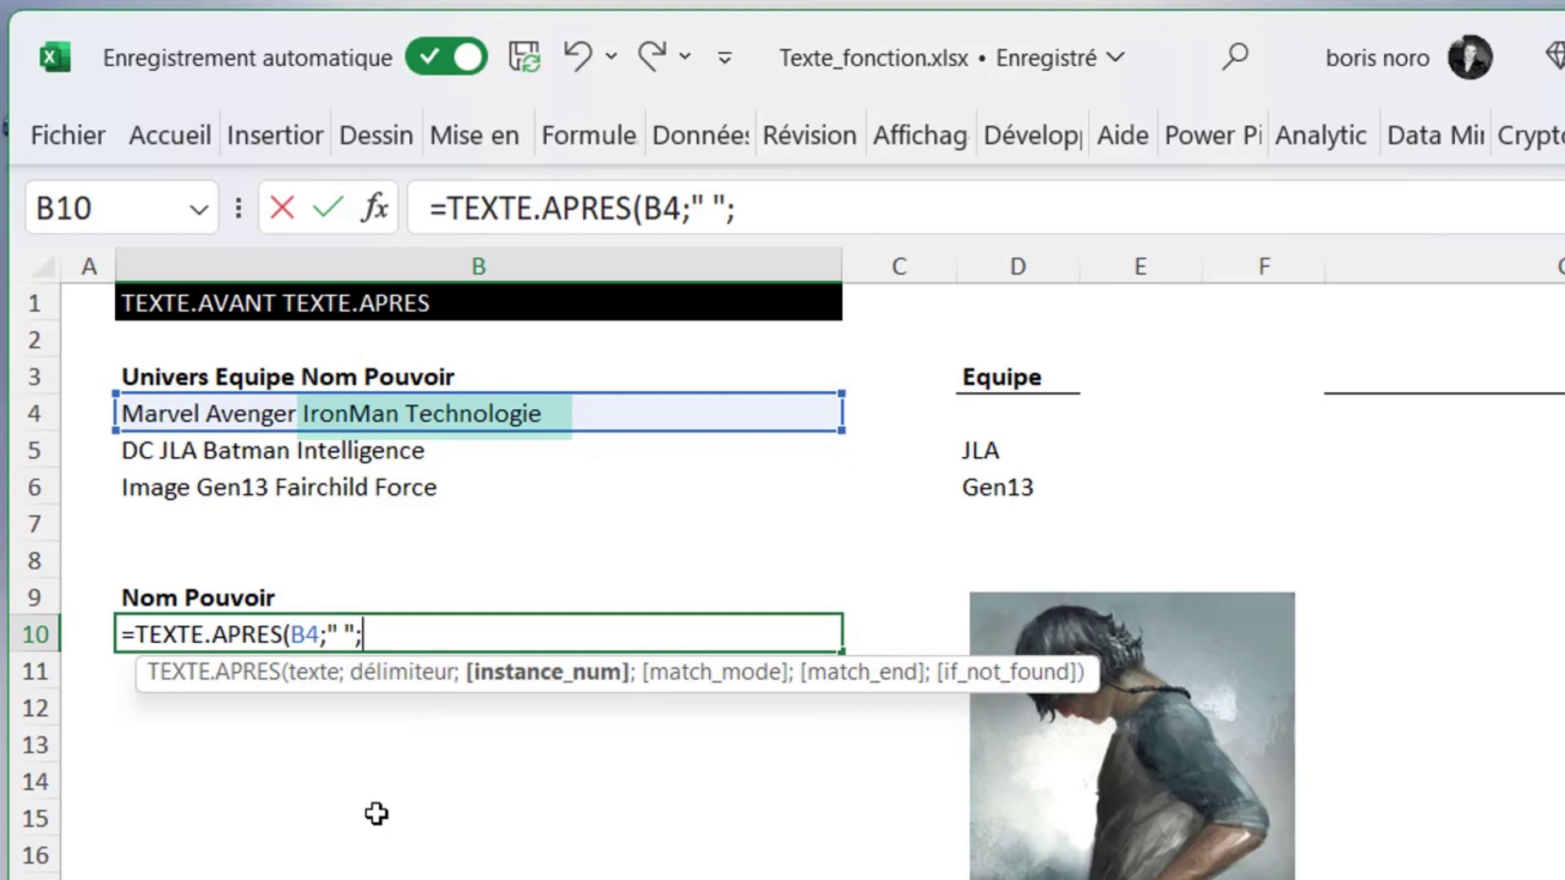
type("2)")
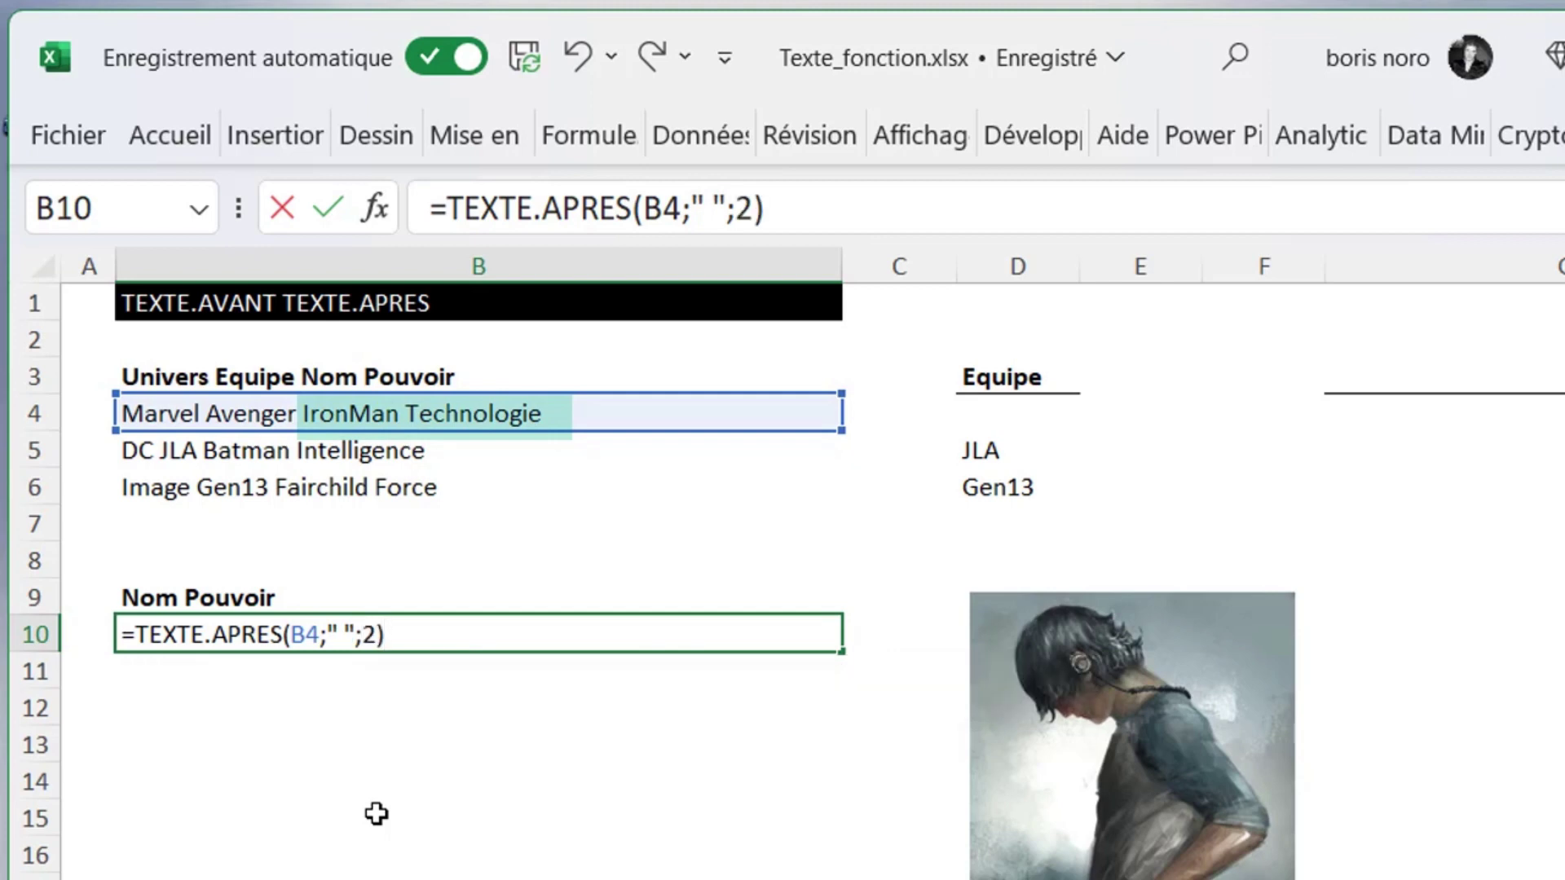
key("Return")
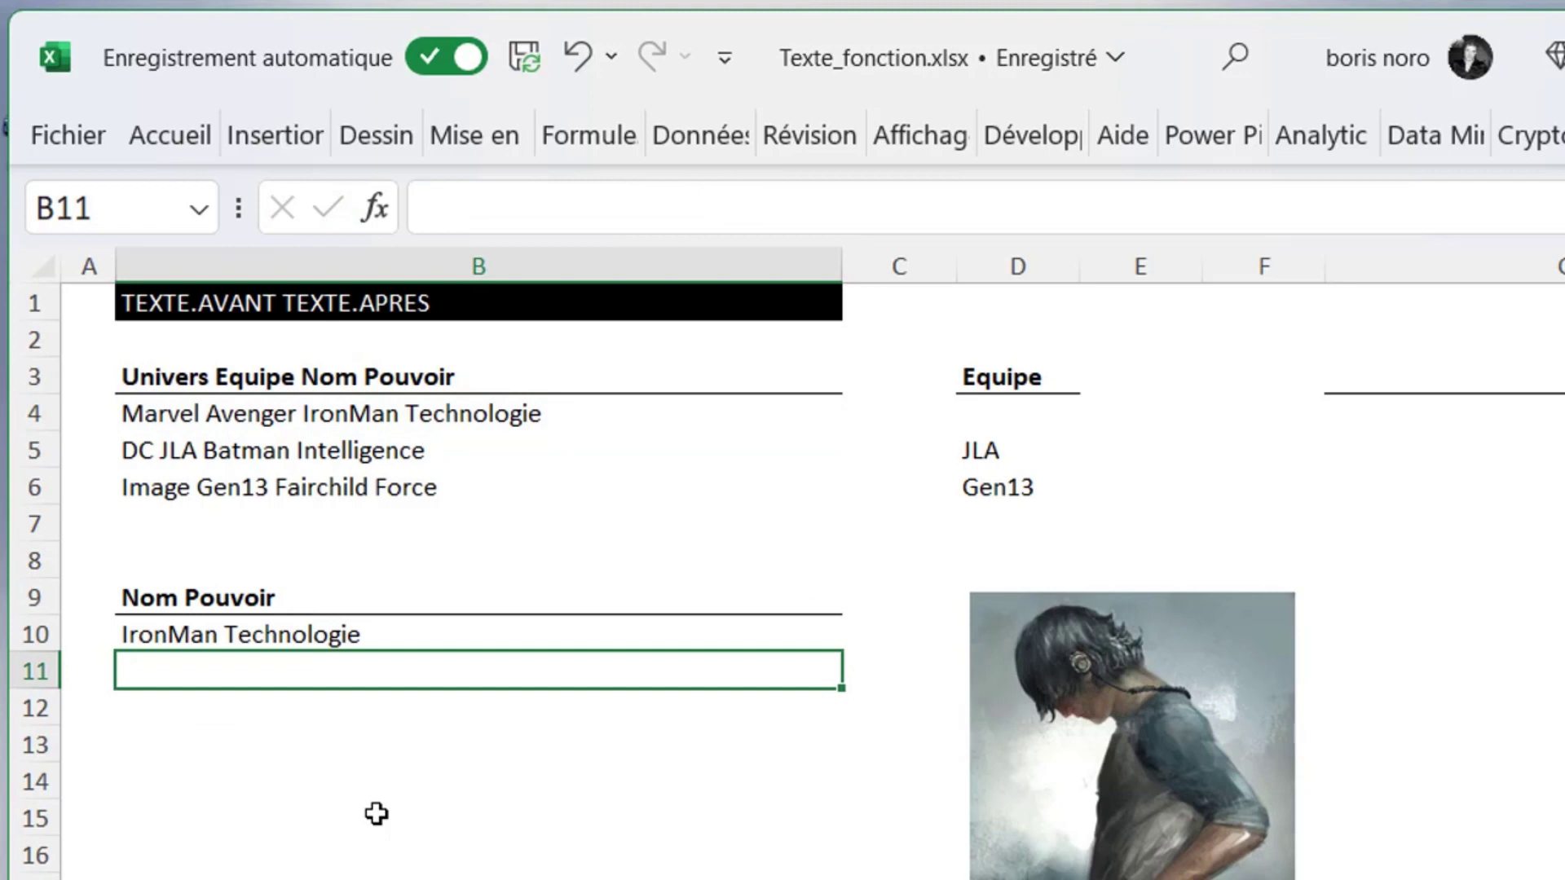
left_click(342, 635)
left_click_drag(840, 651, 821, 725)
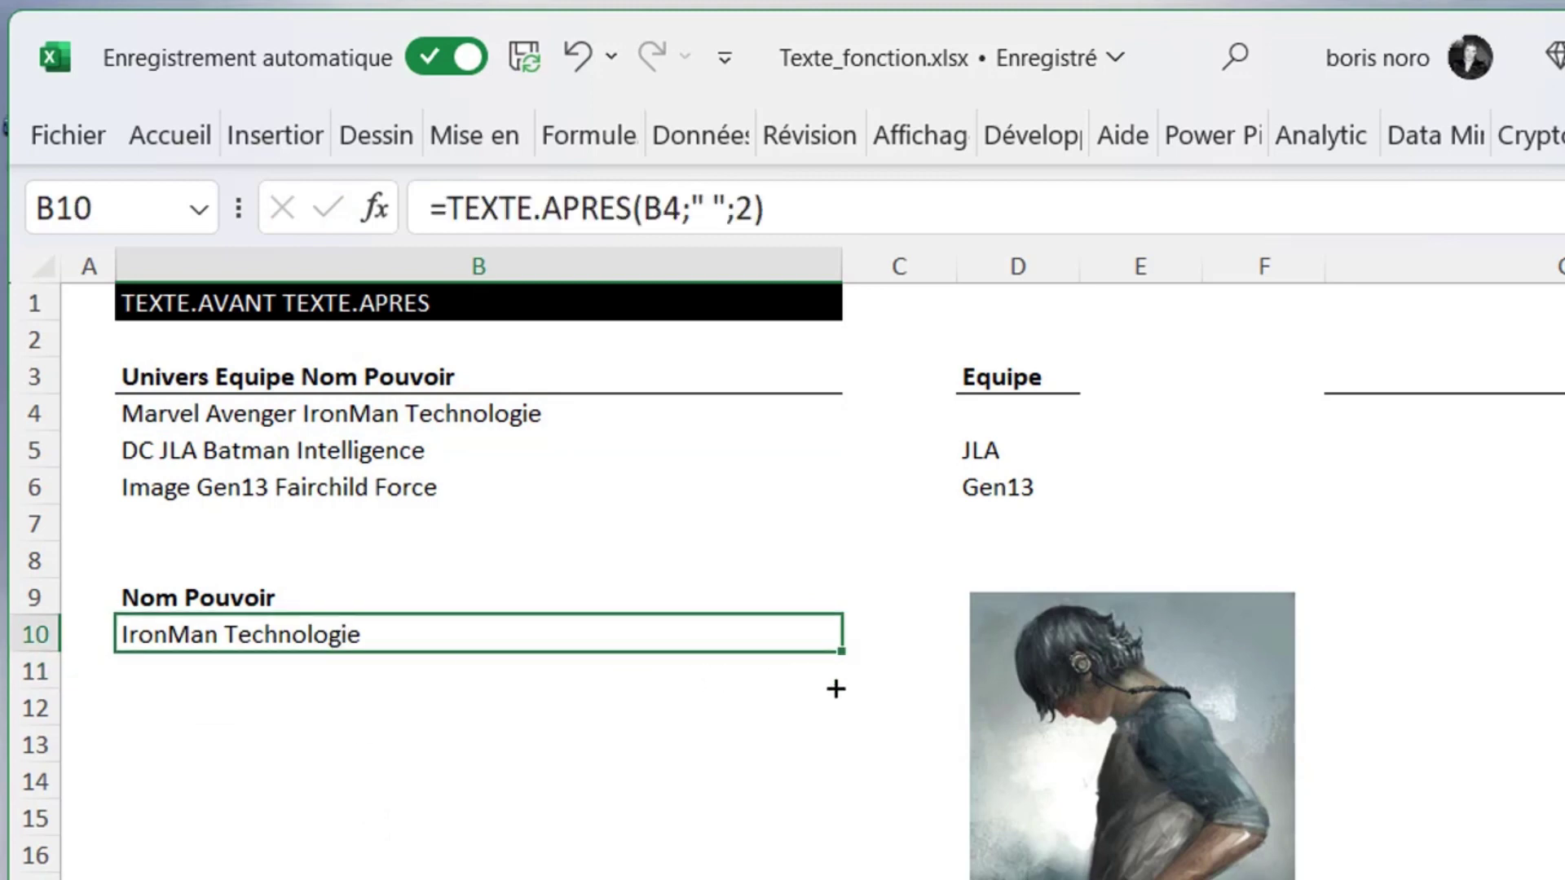
left_click(308, 820)
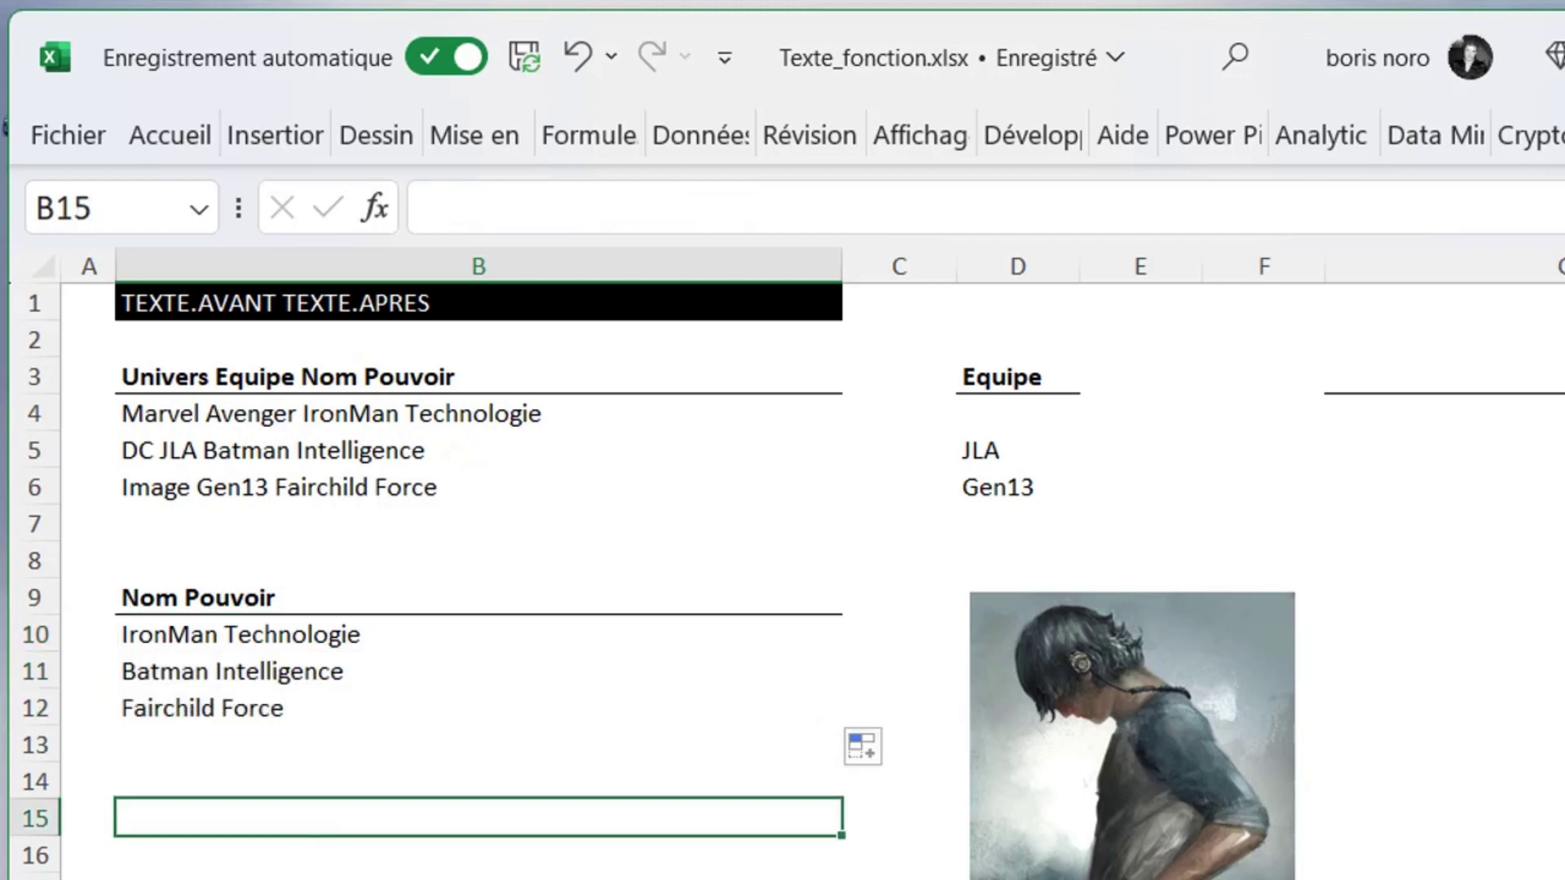
left_click(1017, 412)
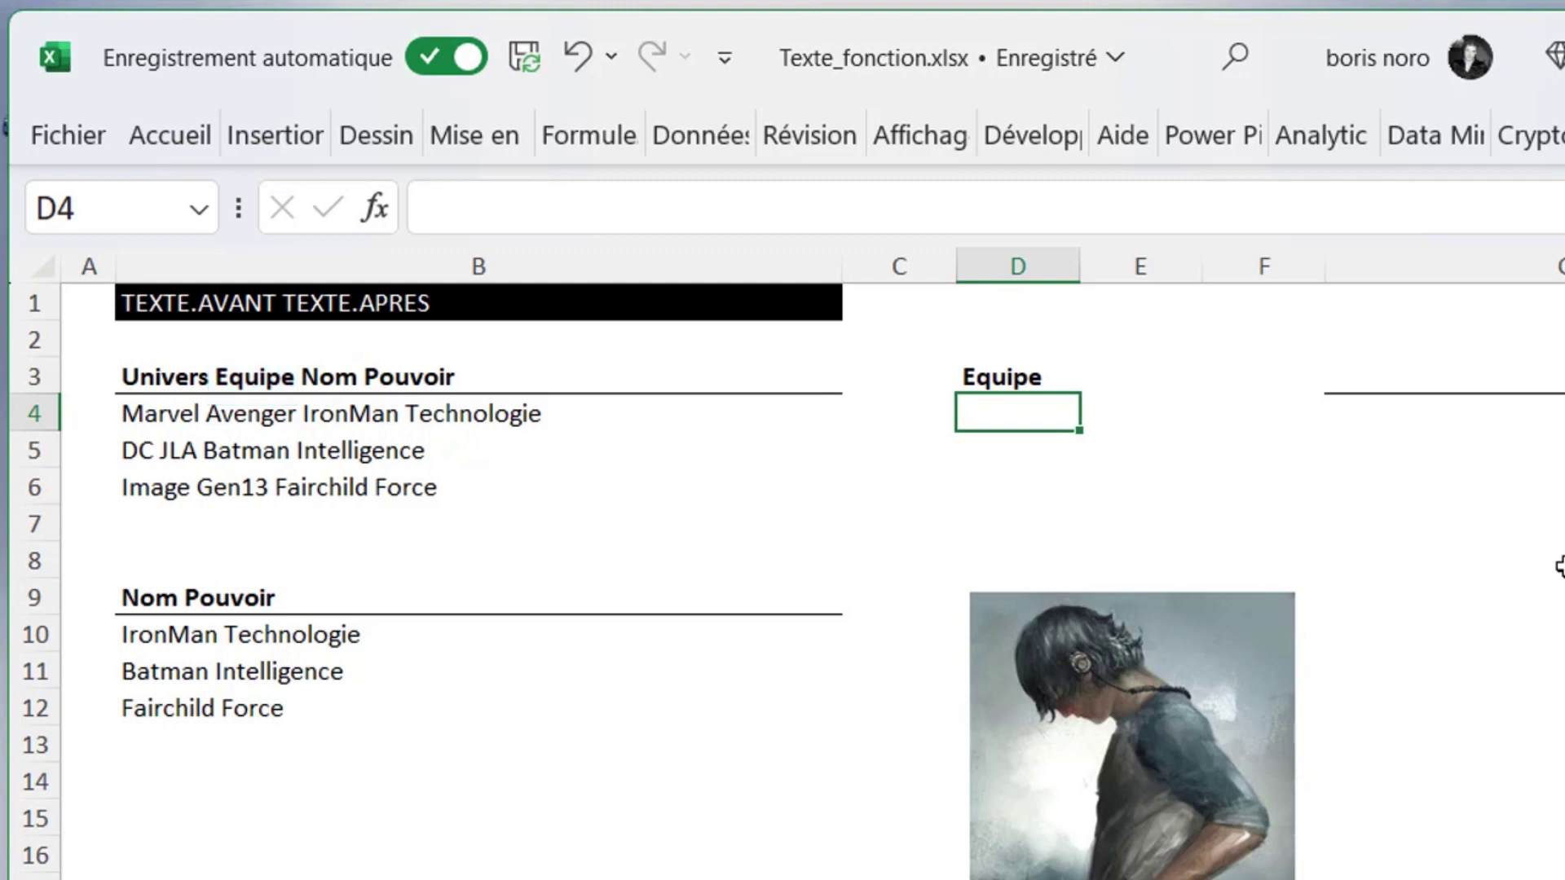
In D4, wrap TEXTE.AVANT(B4;" ";2) inside TEXTE.APRES(...;" ";1) to return Avenger.
type("=TEXTE.AVANT(")
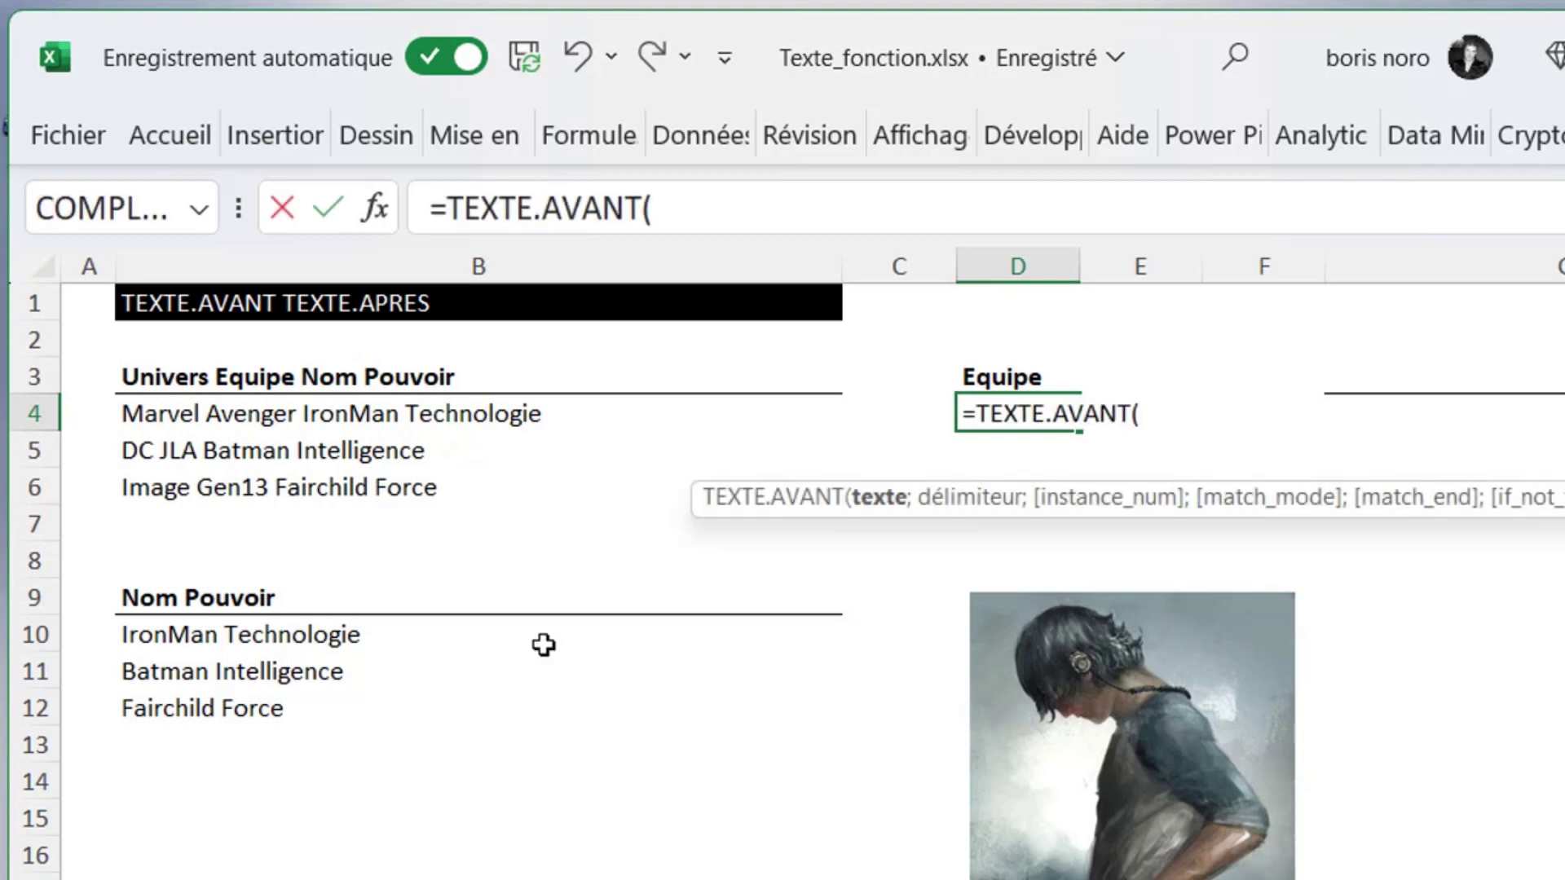
left_click(152, 416)
type(";")
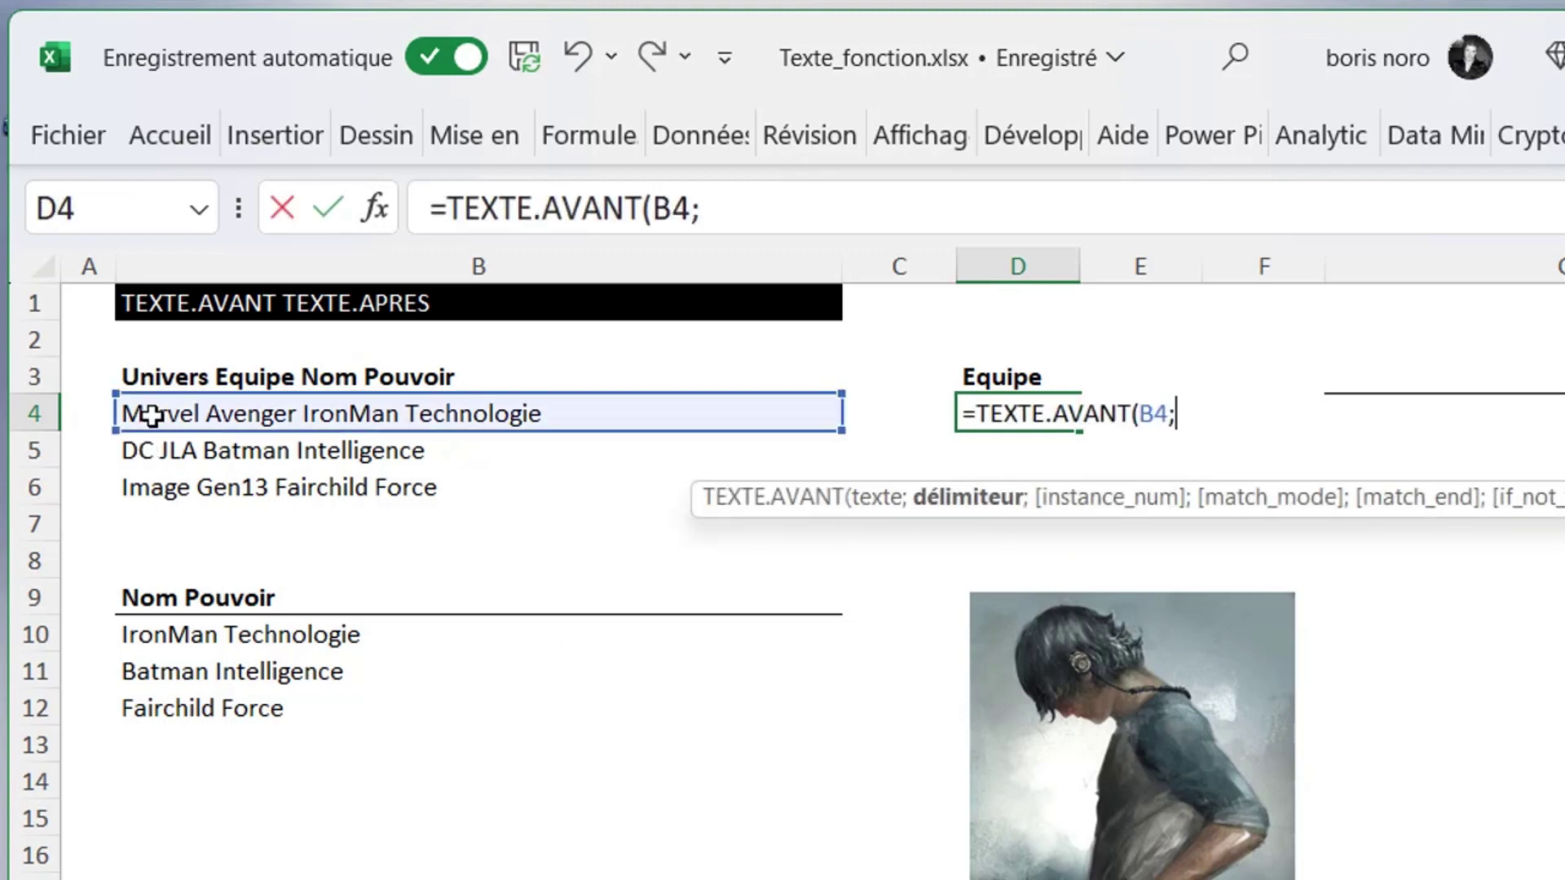
type("\"")
type(" \";")
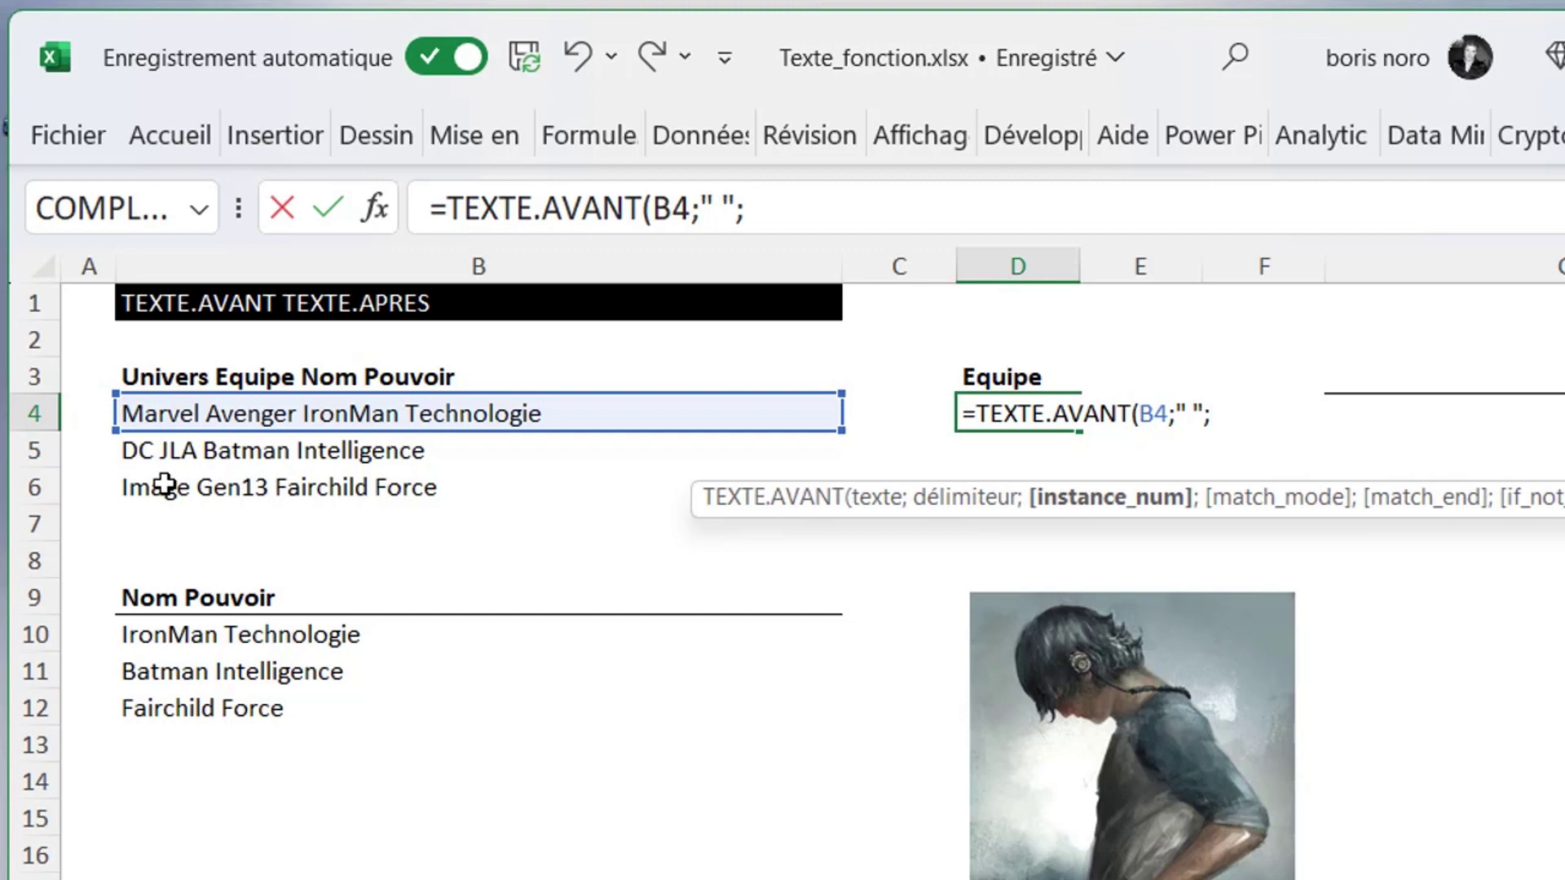
type("2")
type(")")
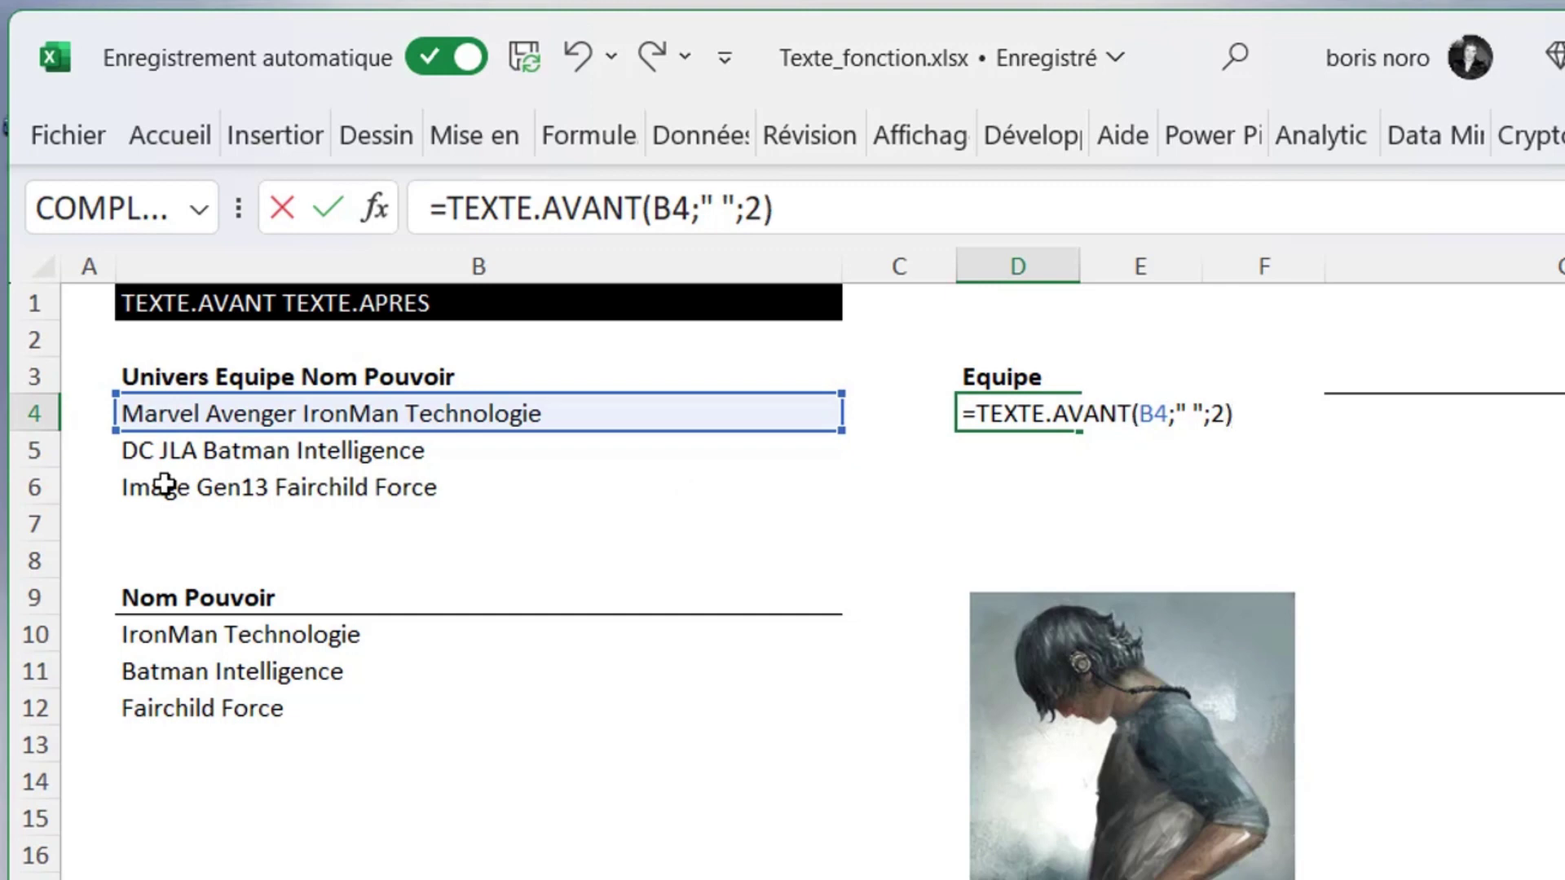
key("Return")
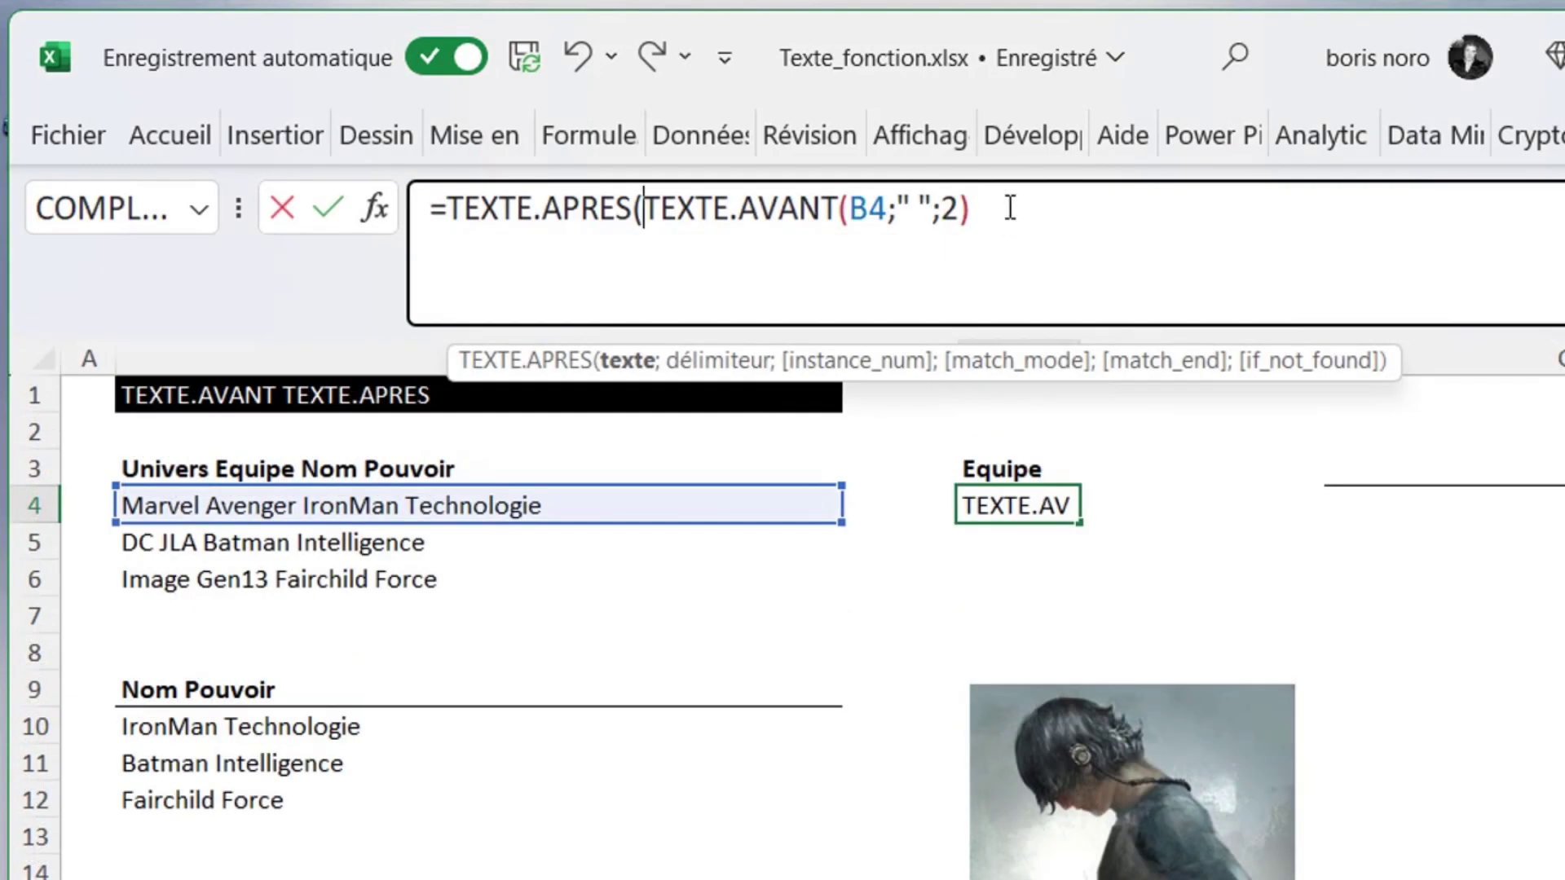
left_click(1009, 207)
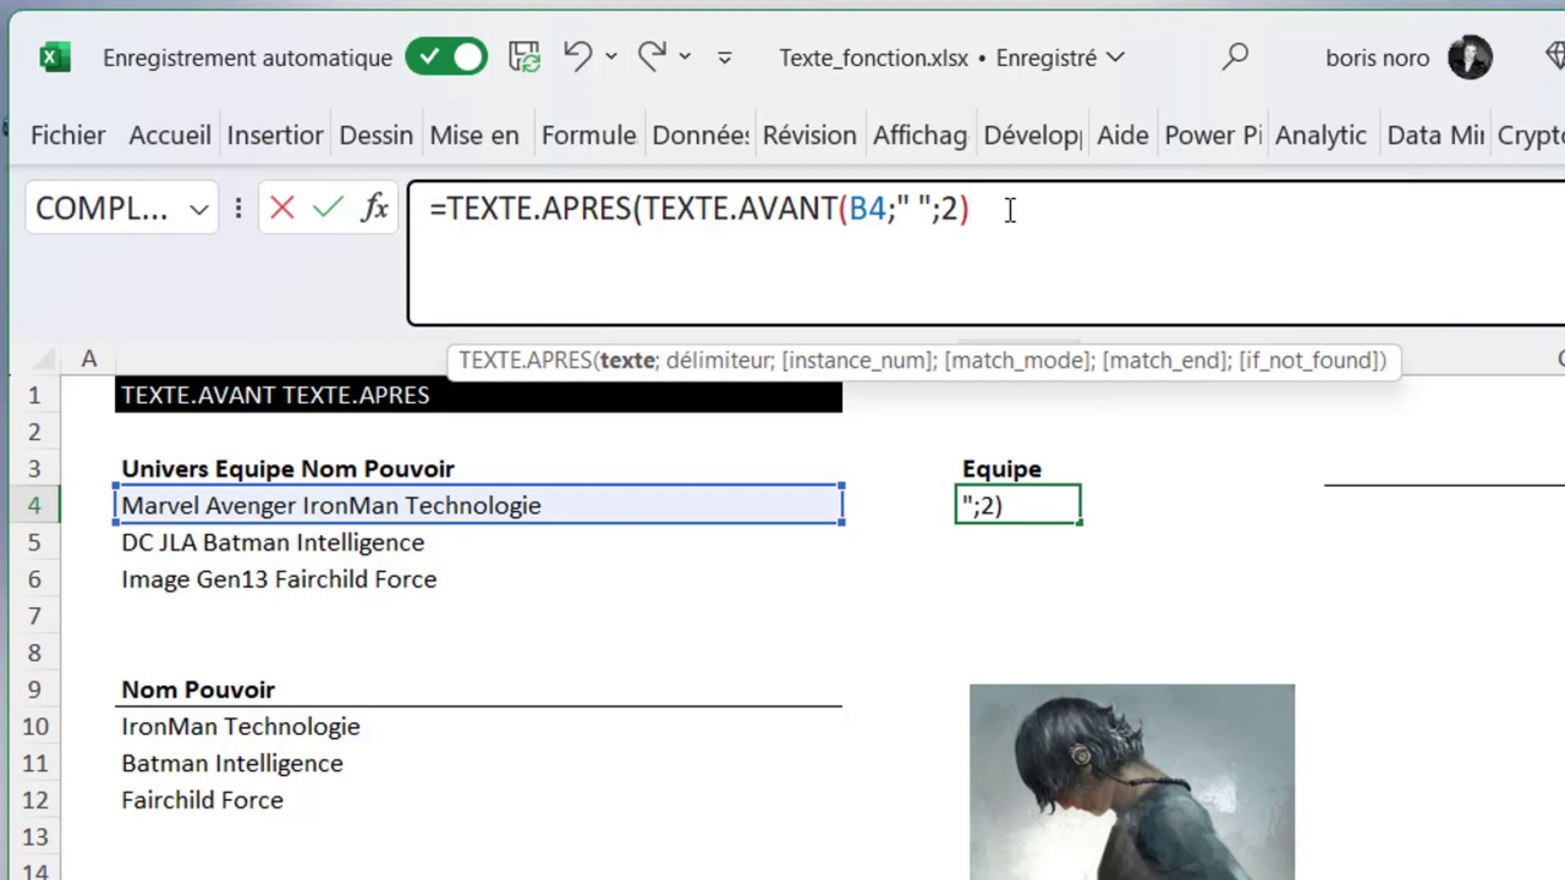
type(";\"")
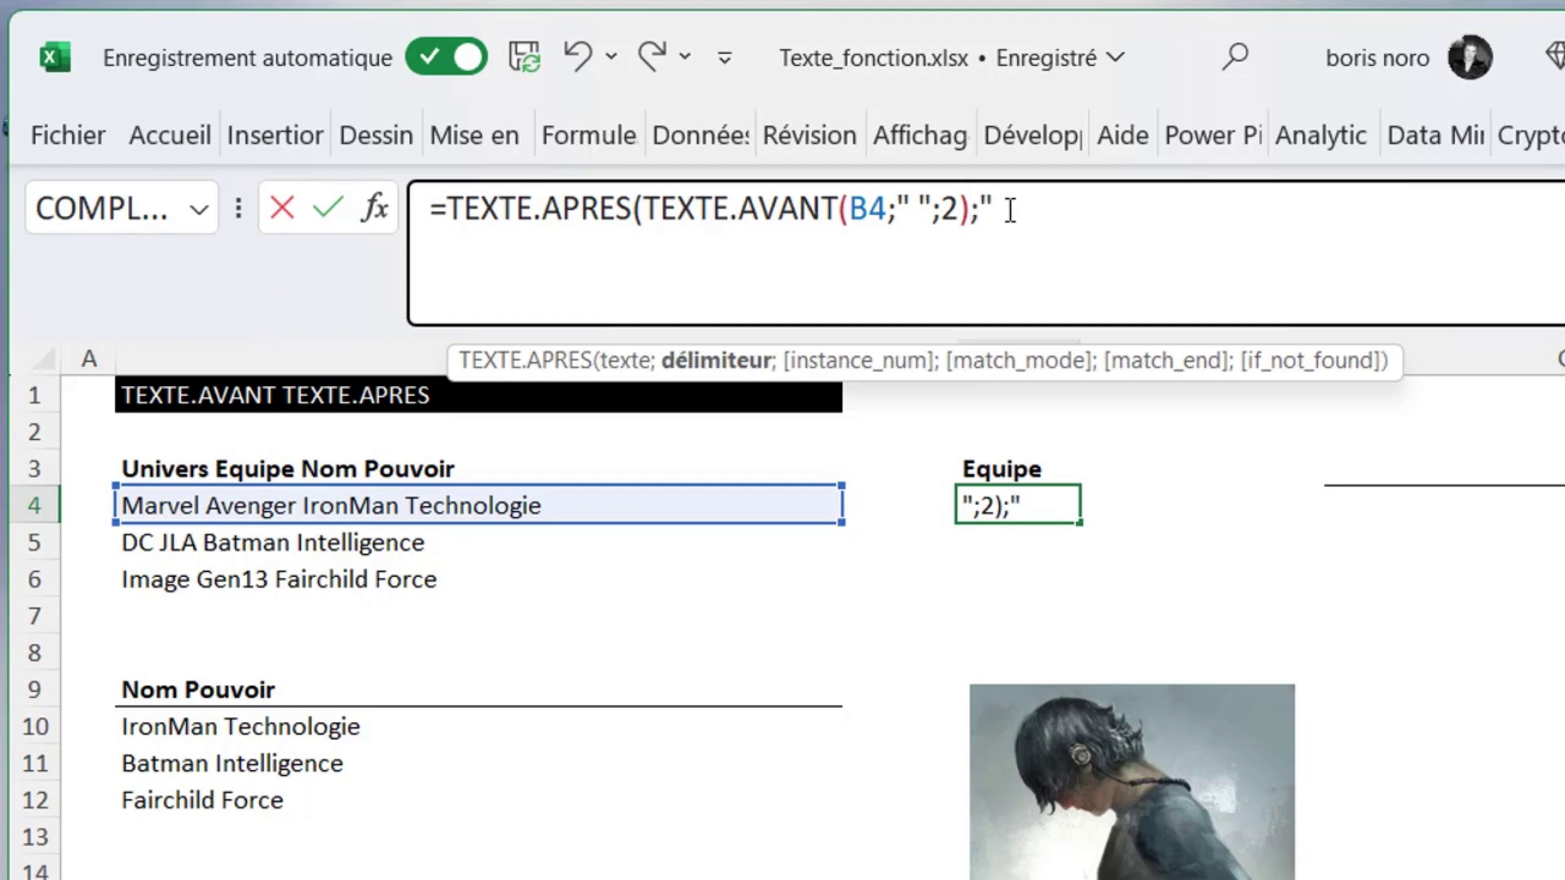
type(" \"")
type(";")
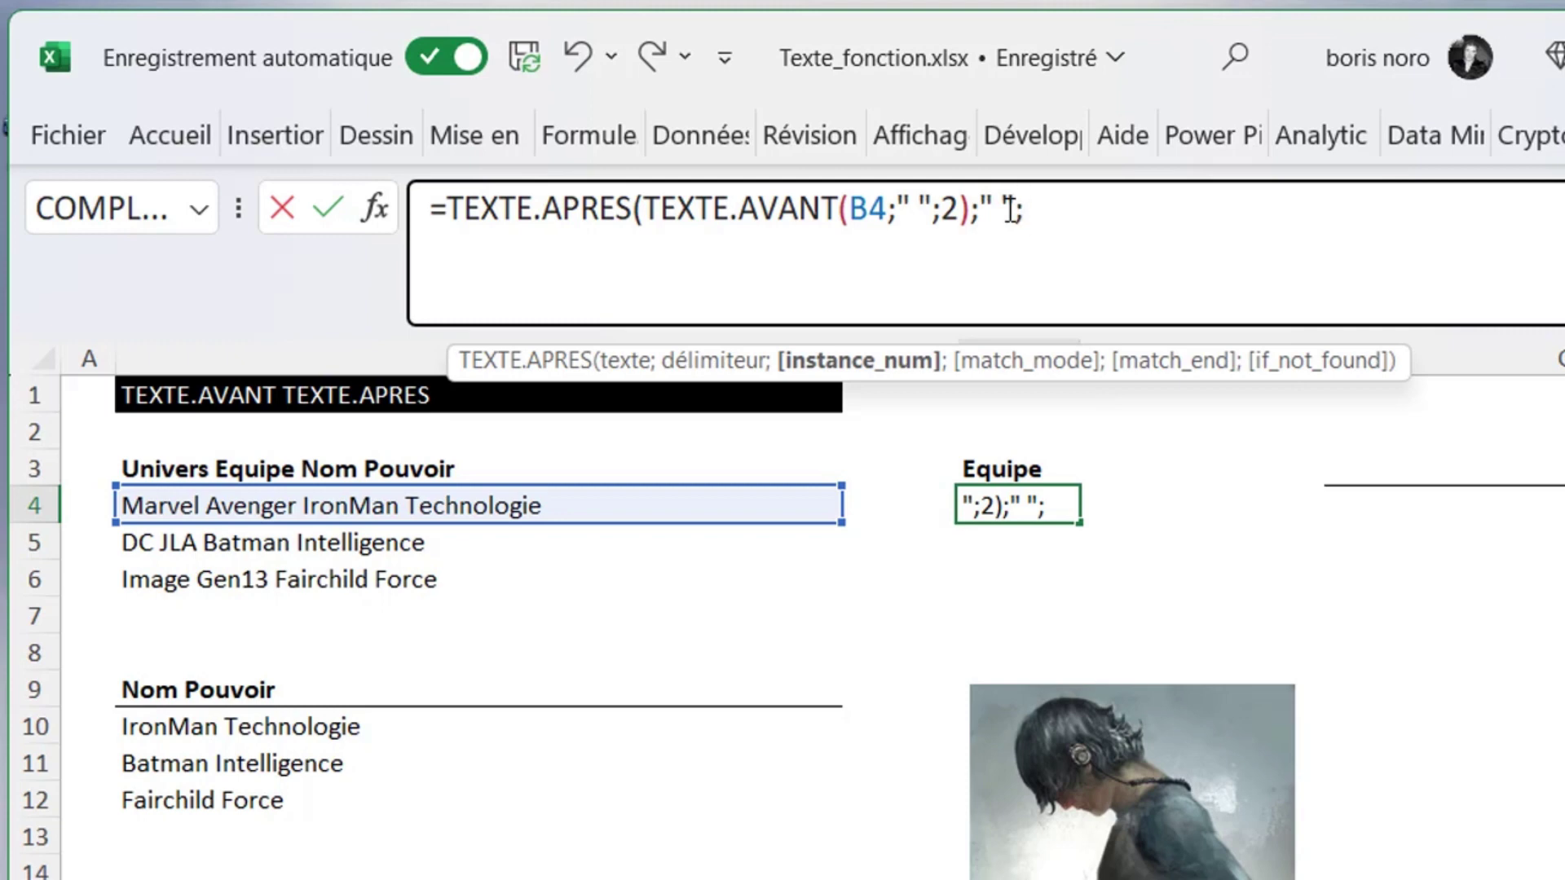
type("1)")
key("Return")
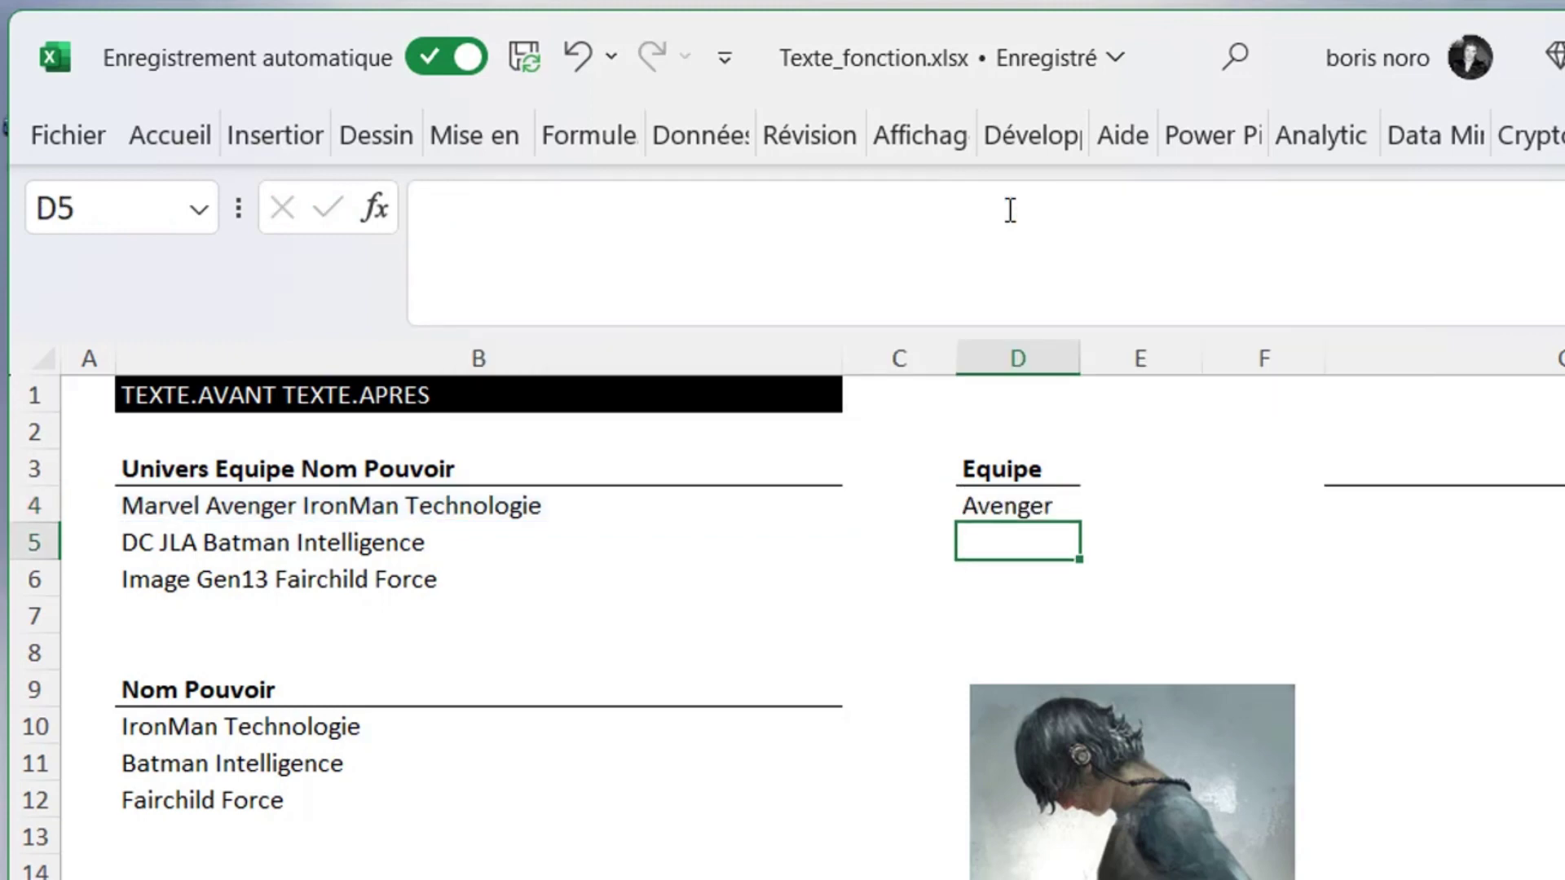
key("Up")
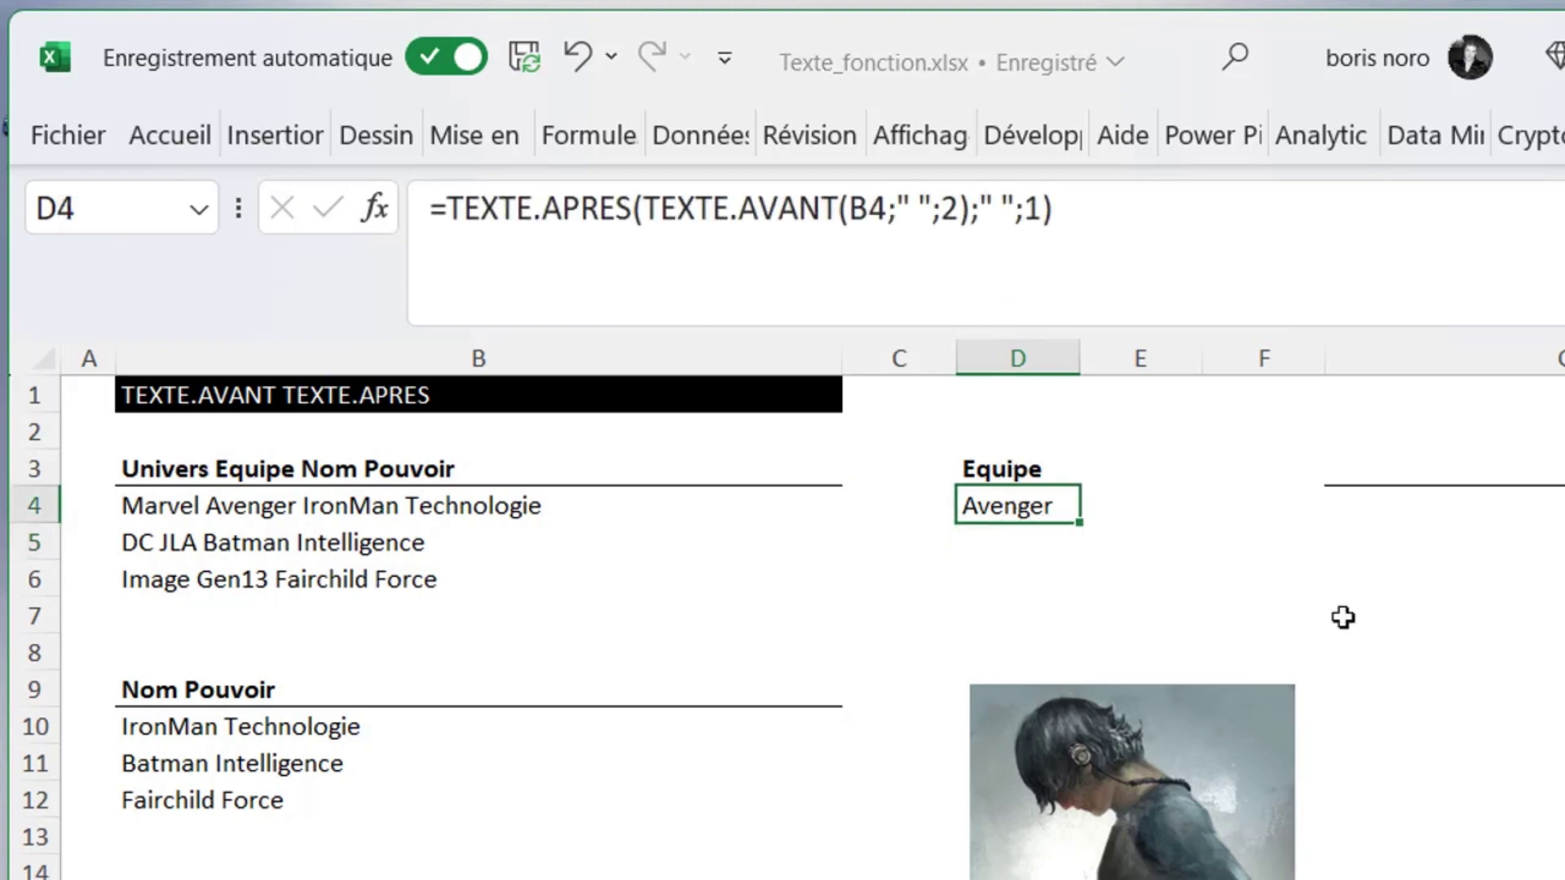